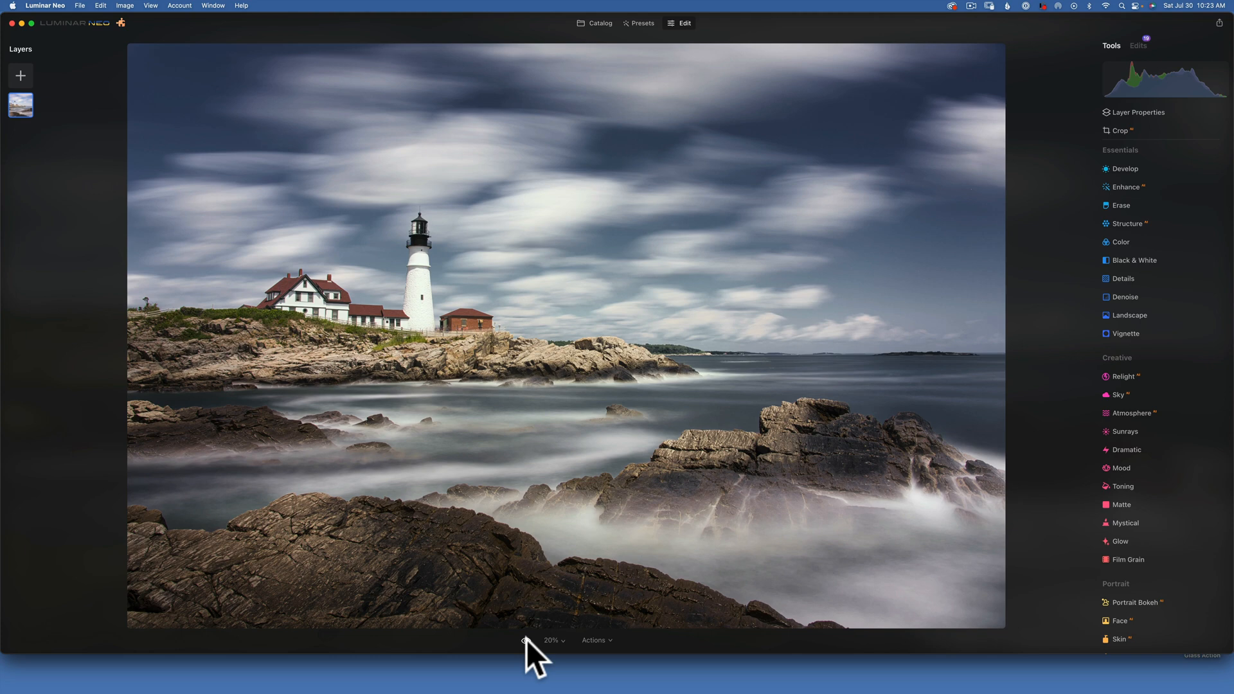
Step: Compare the edited lighthouse photo with its original version
left_click(527, 639)
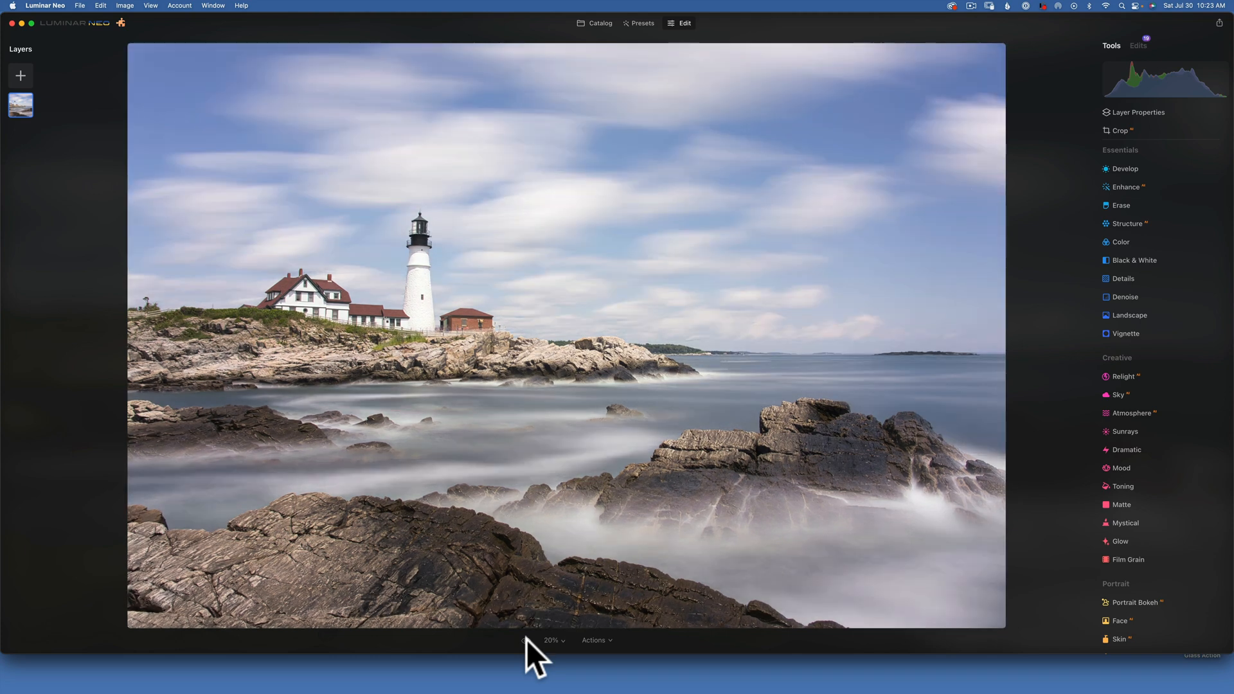
left_click(527, 639)
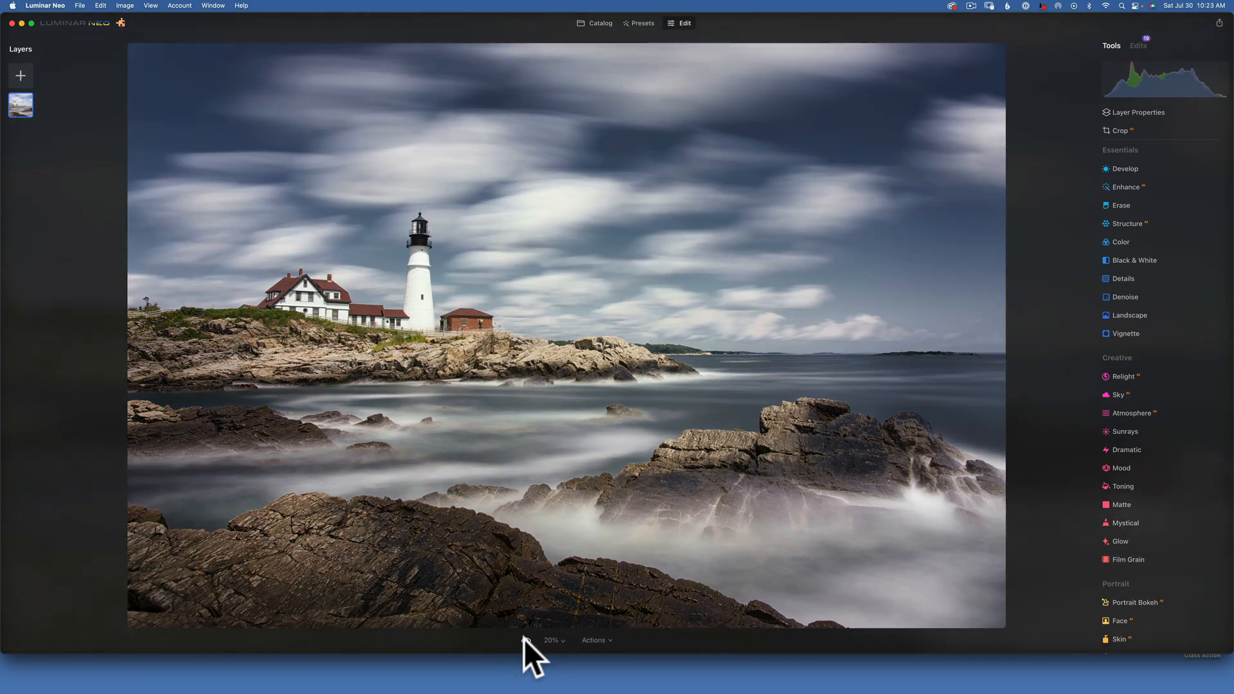
left_click(524, 638)
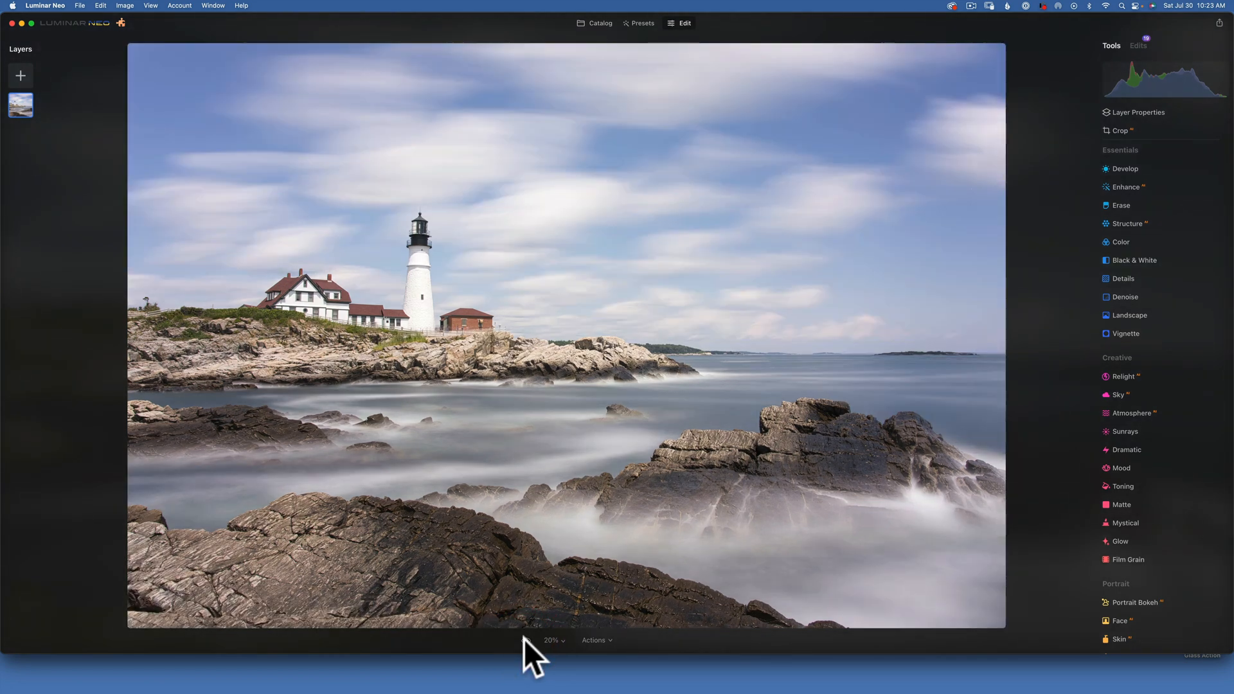
left_click(525, 639)
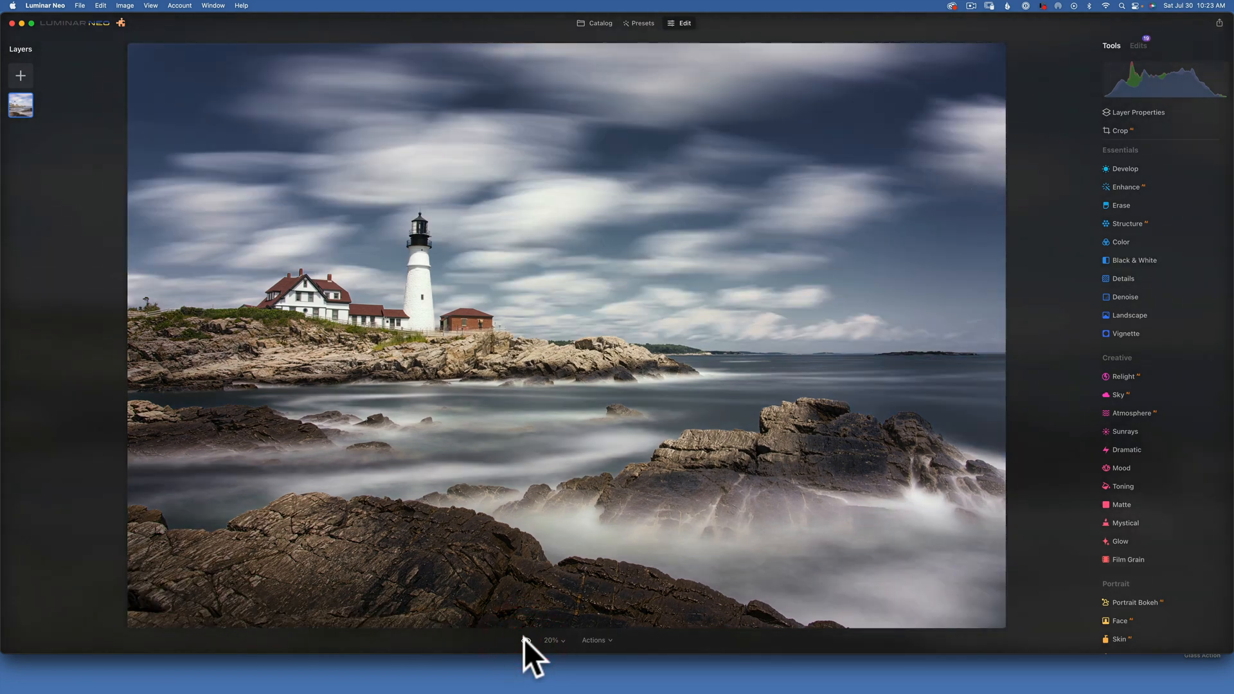
Step: Restore the lighthouse photo to its unedited original, check it in the catalog, and return to editing it
left_click(606, 639)
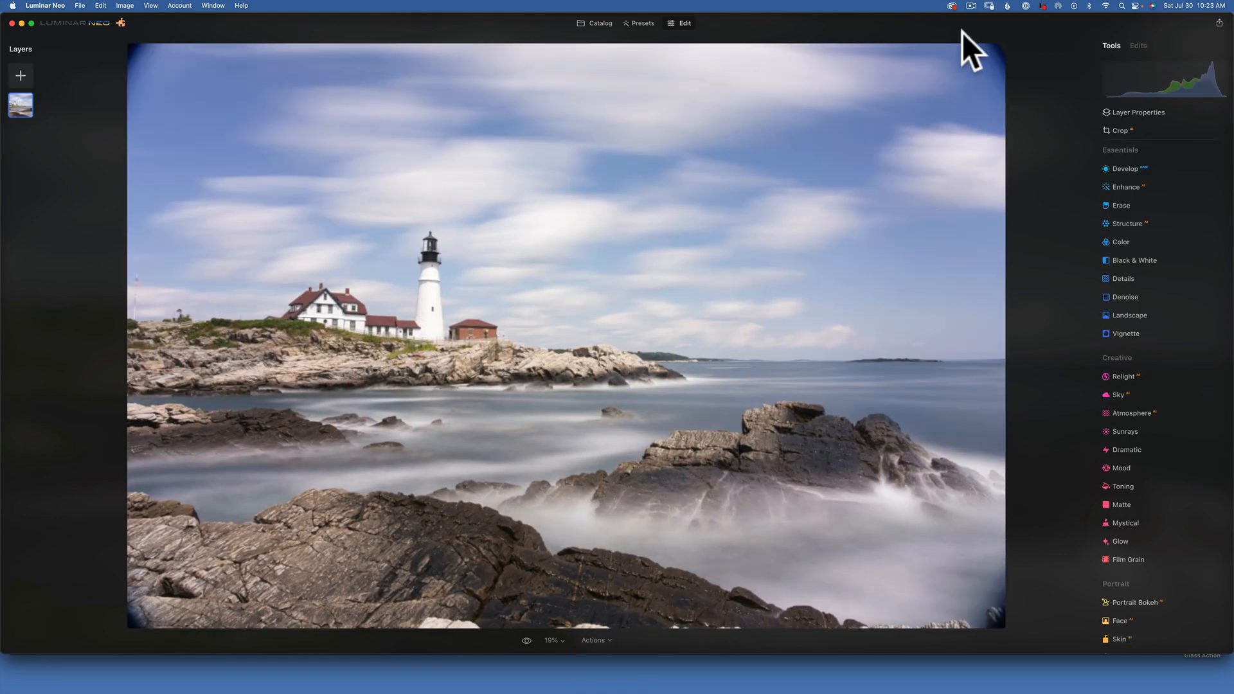
left_click(606, 23)
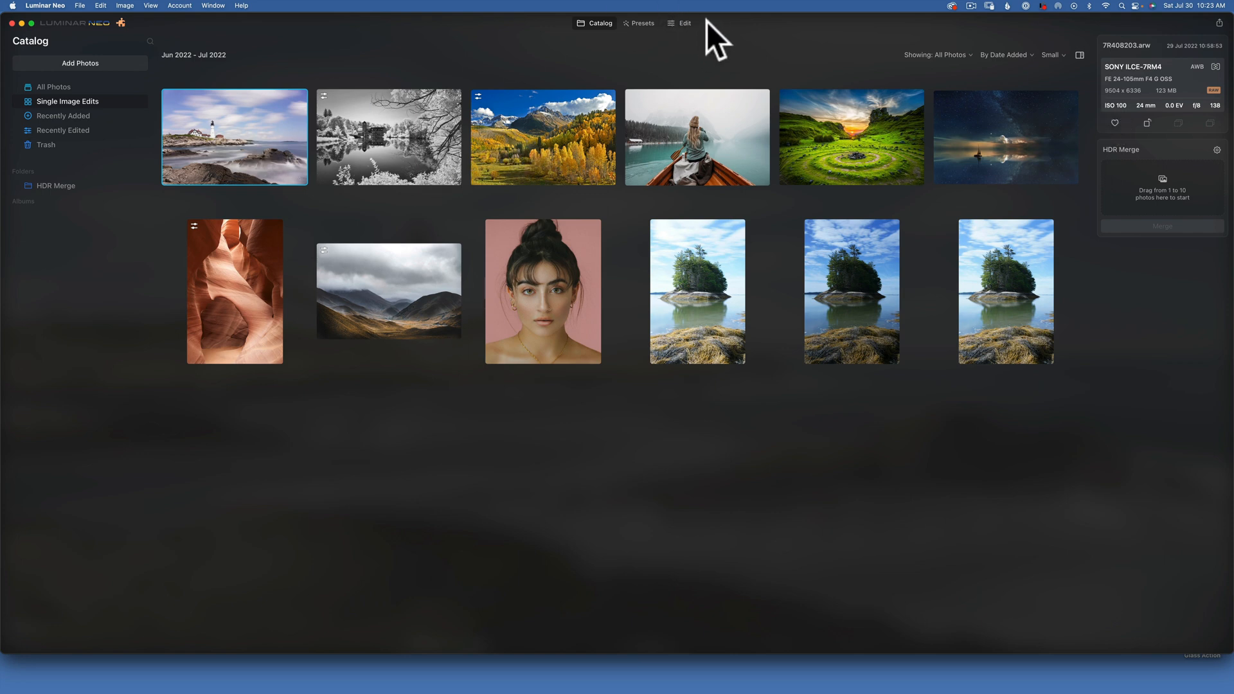
left_click(684, 23)
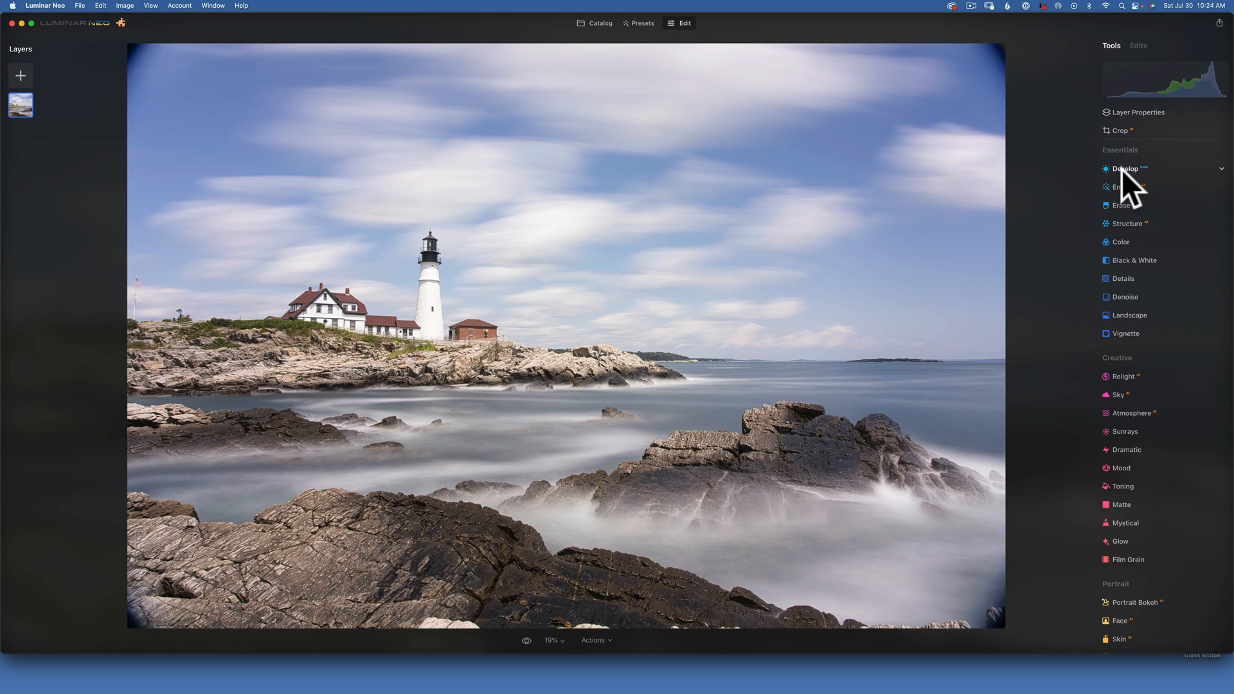
Step: Crop the photo in its original ratio to exclude the dark corners, keeping the lighthouse near the first vertical third line
left_click(1120, 130)
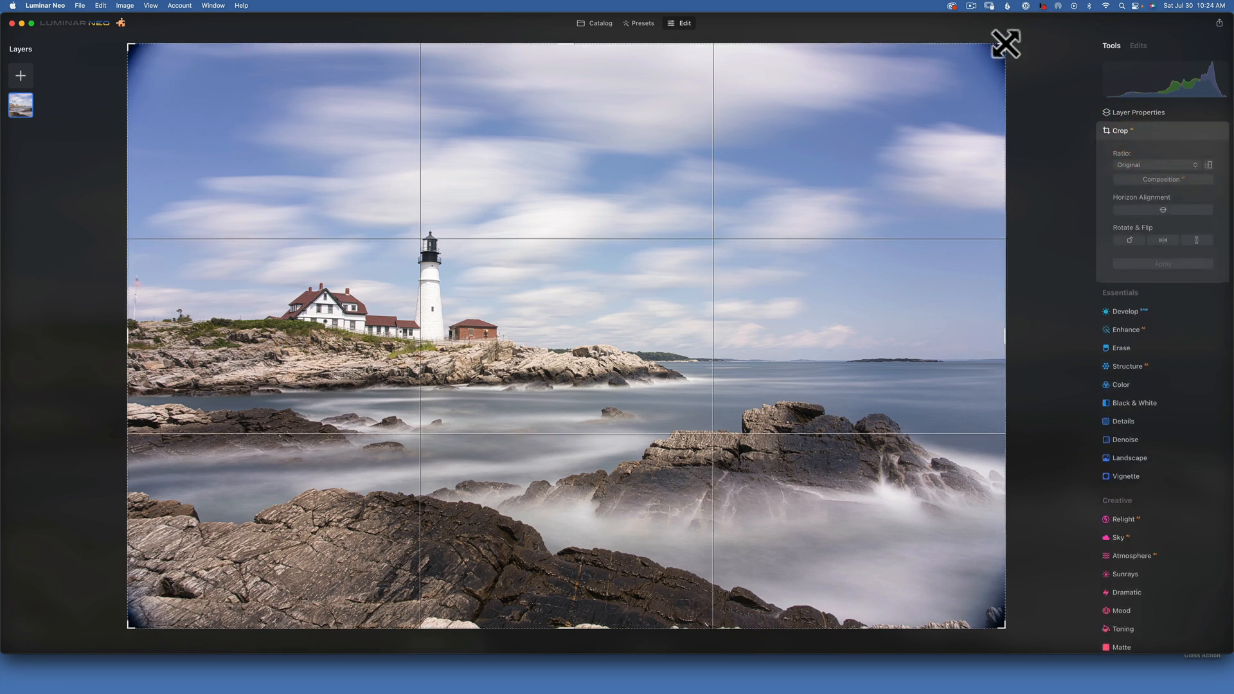
left_click_drag(1002, 43, 963, 74)
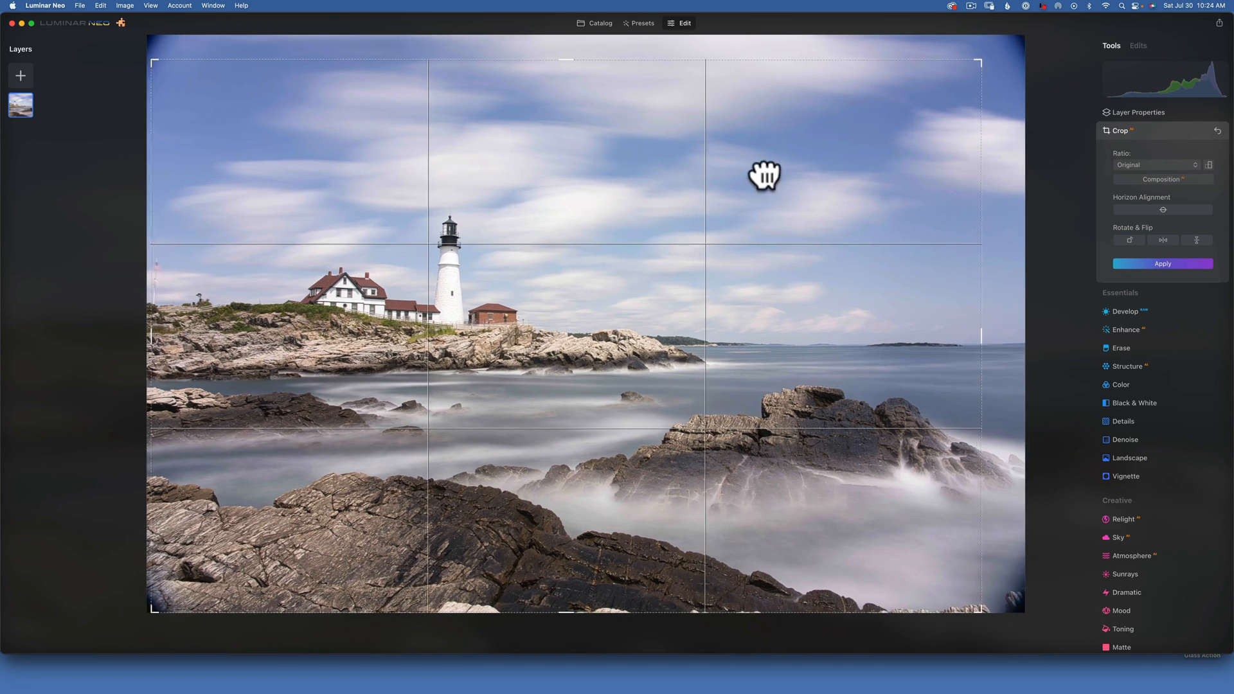
left_click_drag(764, 175, 736, 183)
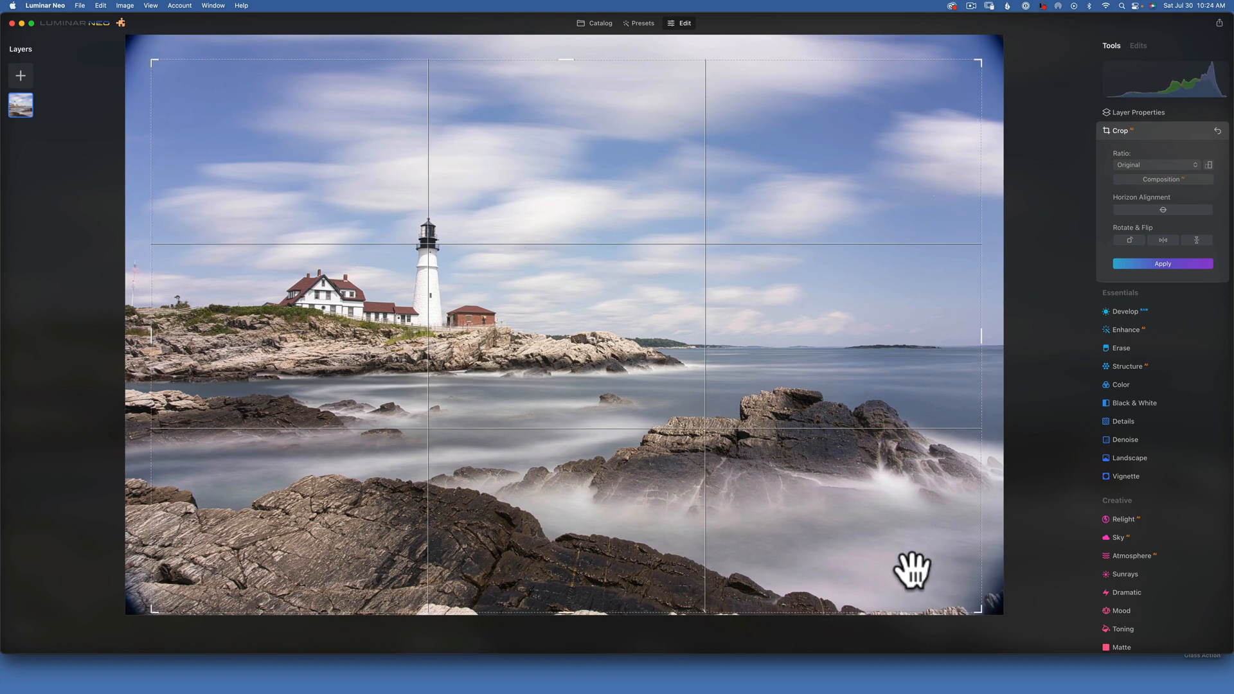
left_click_drag(991, 56, 992, 55)
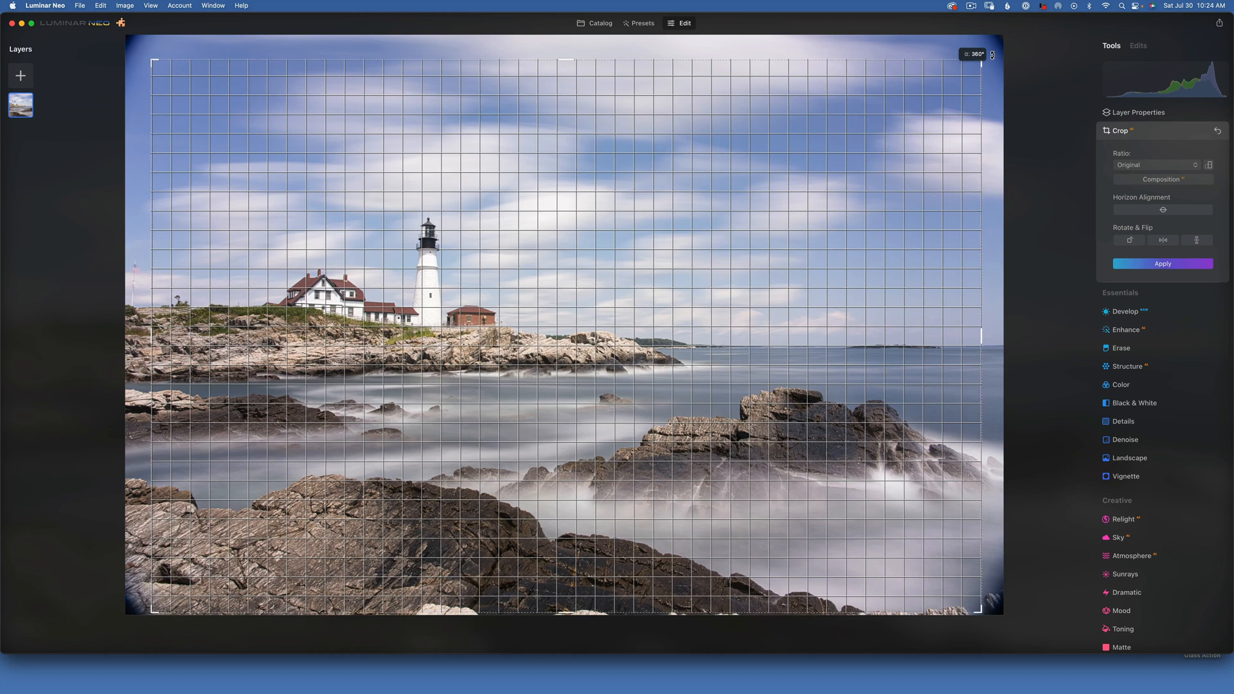
left_click_drag(992, 55, 992, 56)
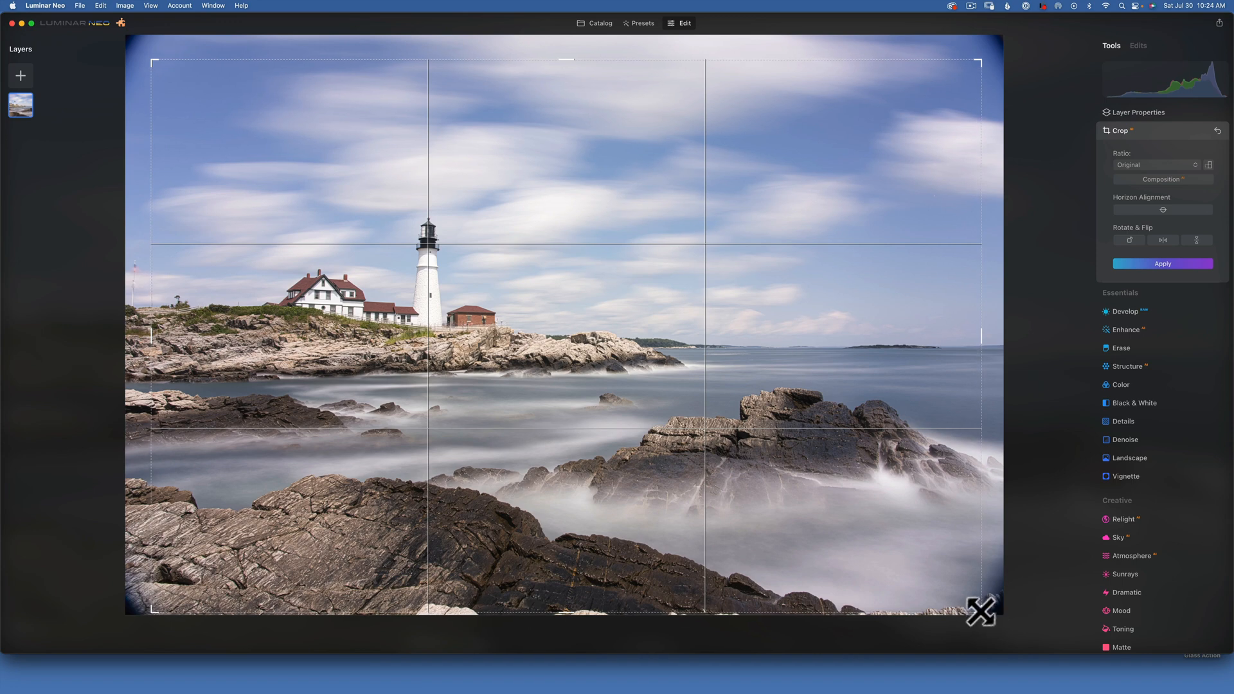
left_click_drag(980, 612, 970, 597)
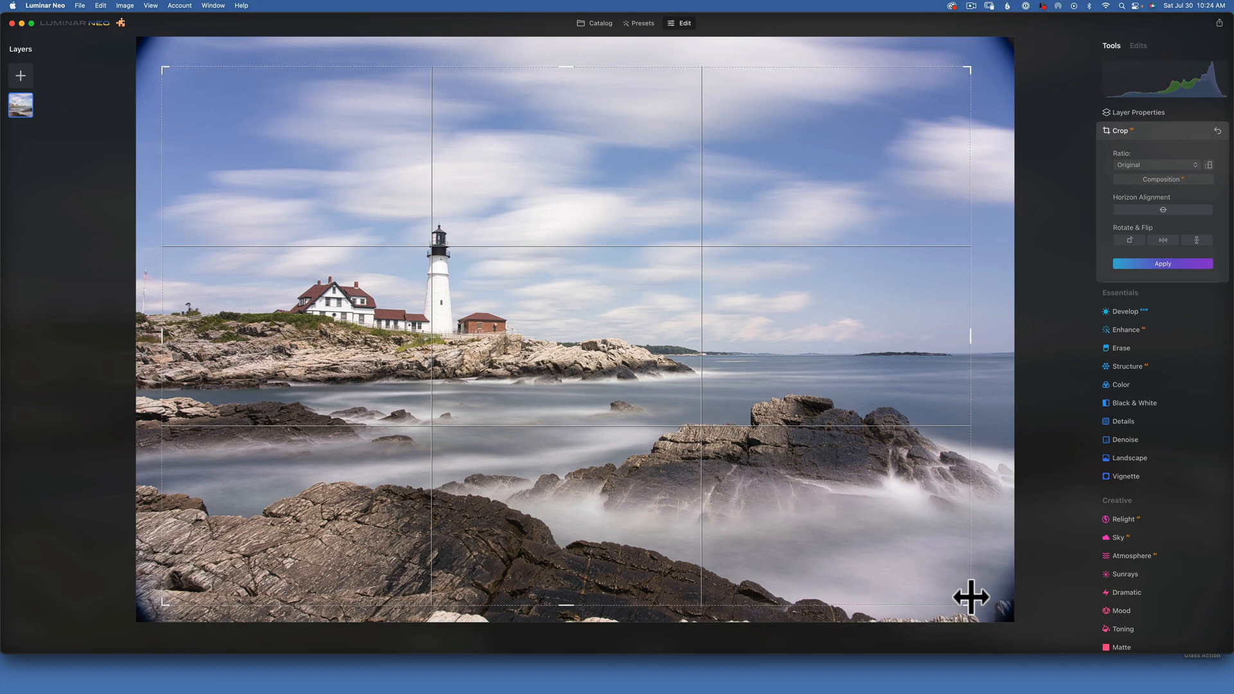
key("Return")
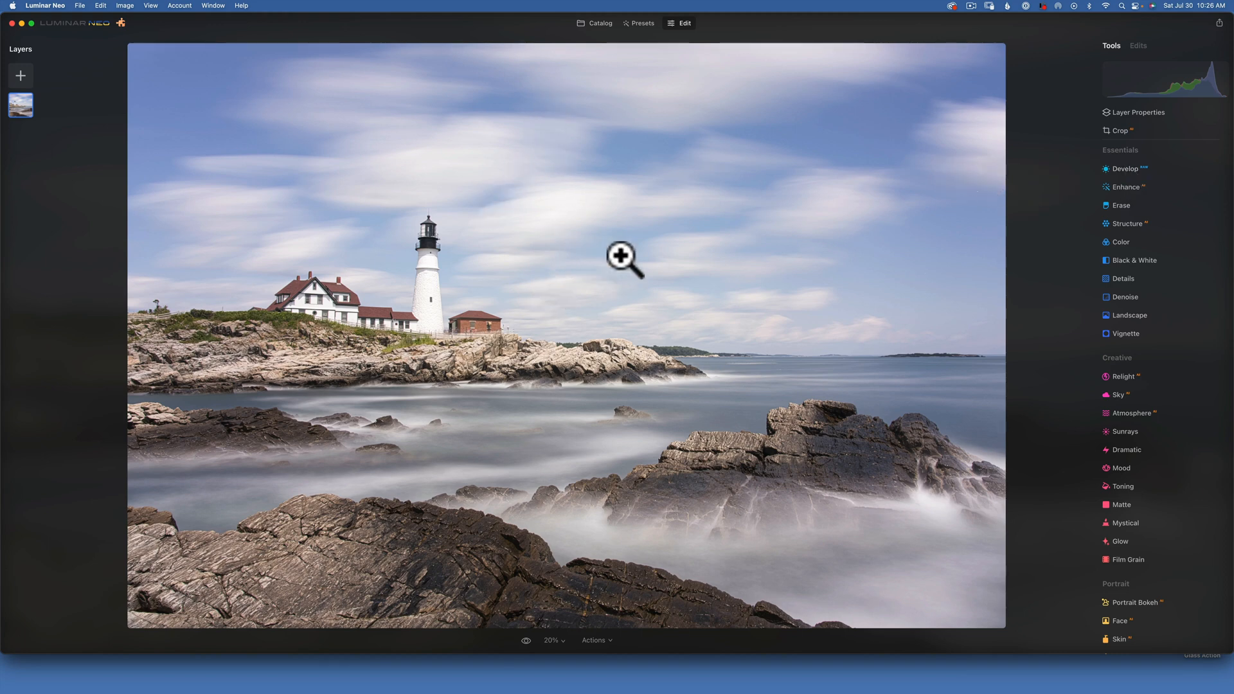
Step: Try lowering the whole photo's Develop exposure to -0.66, and reset the tool
left_click(1124, 168)
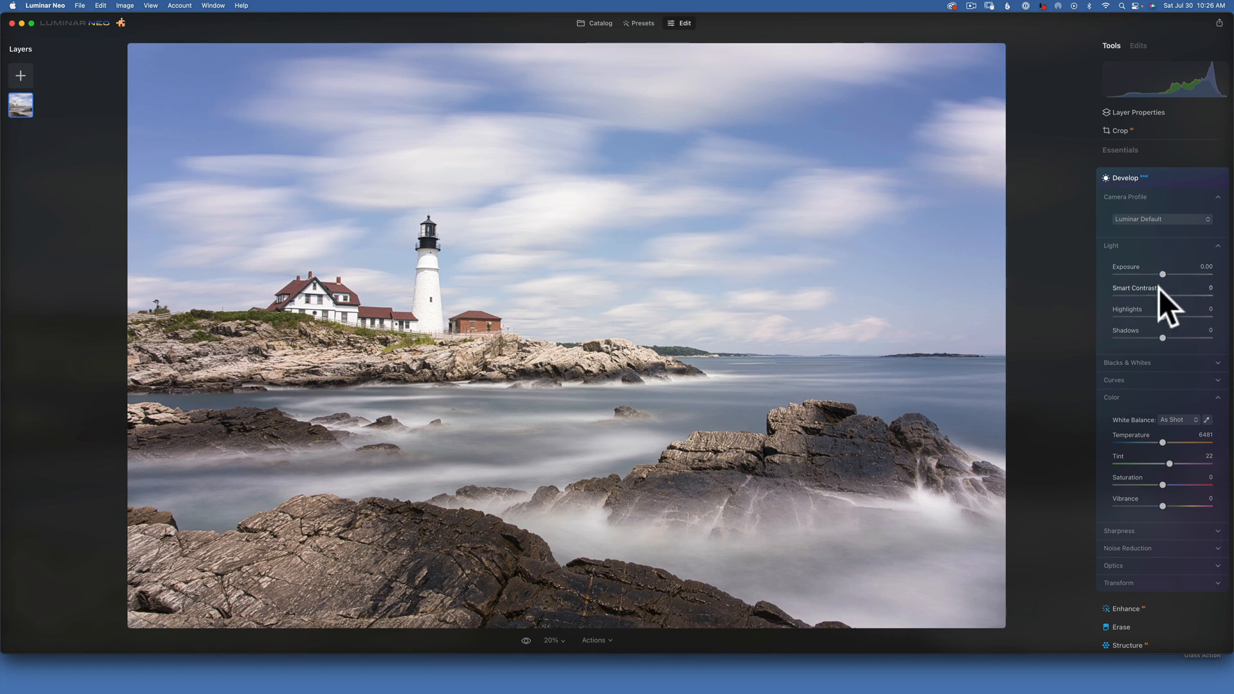
left_click_drag(1162, 272, 1152, 273)
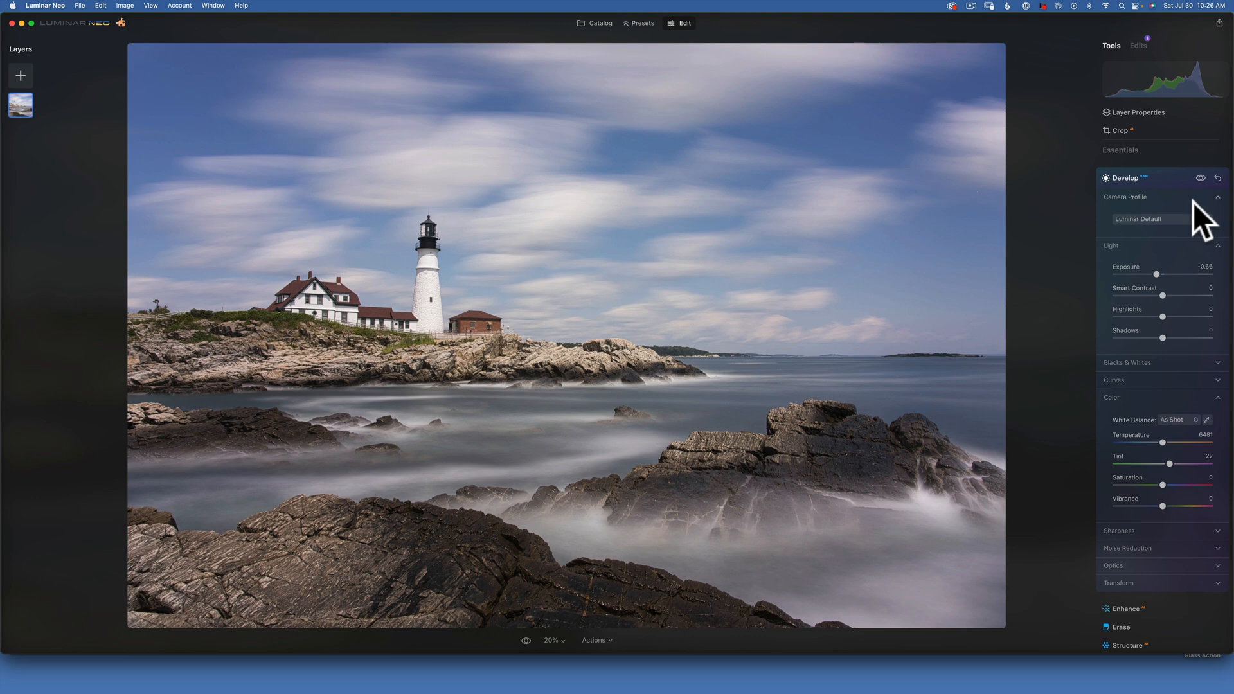
left_click(1219, 179)
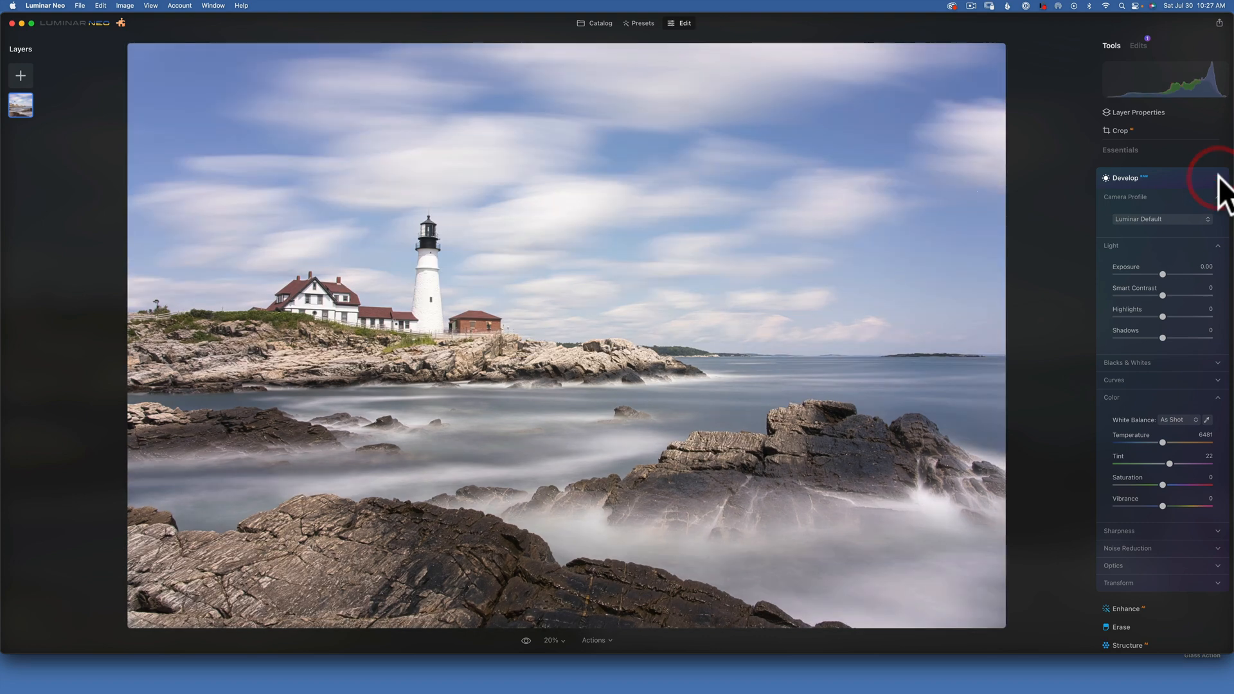
left_click(1132, 176)
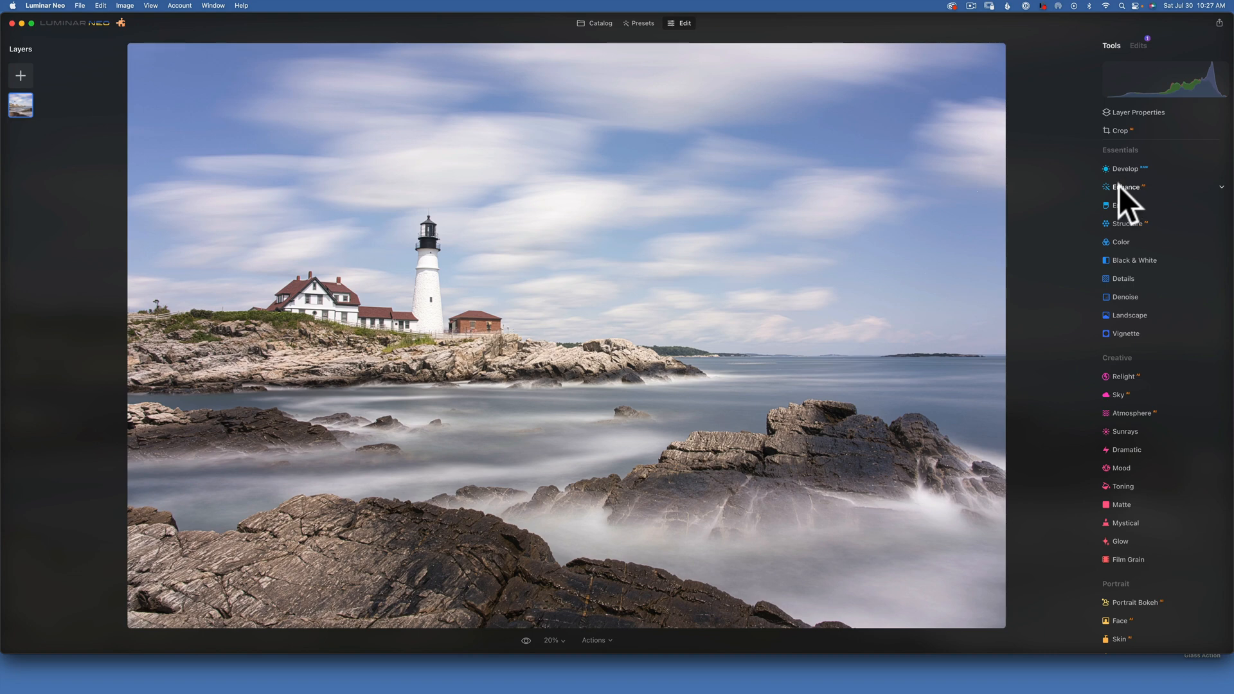
Step: Set the Enhance tool's Accent to 12 for the whole photo
left_click(1127, 187)
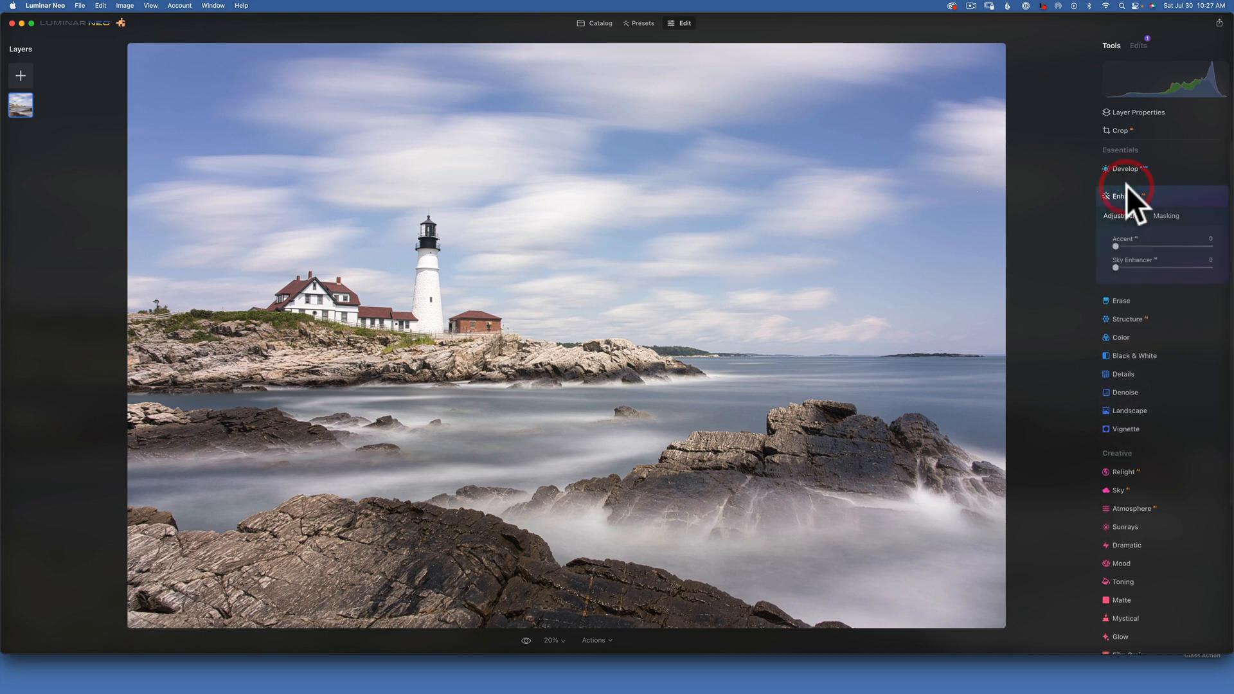
left_click_drag(1117, 246, 1130, 247)
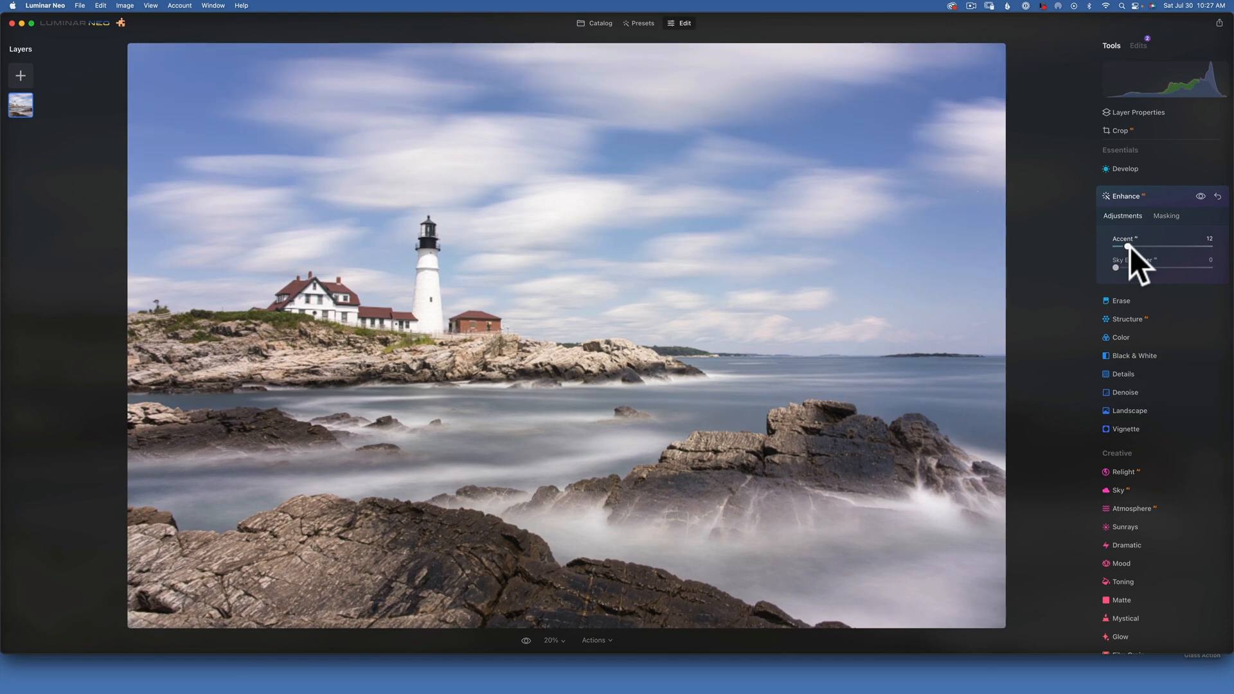
left_click(1152, 193)
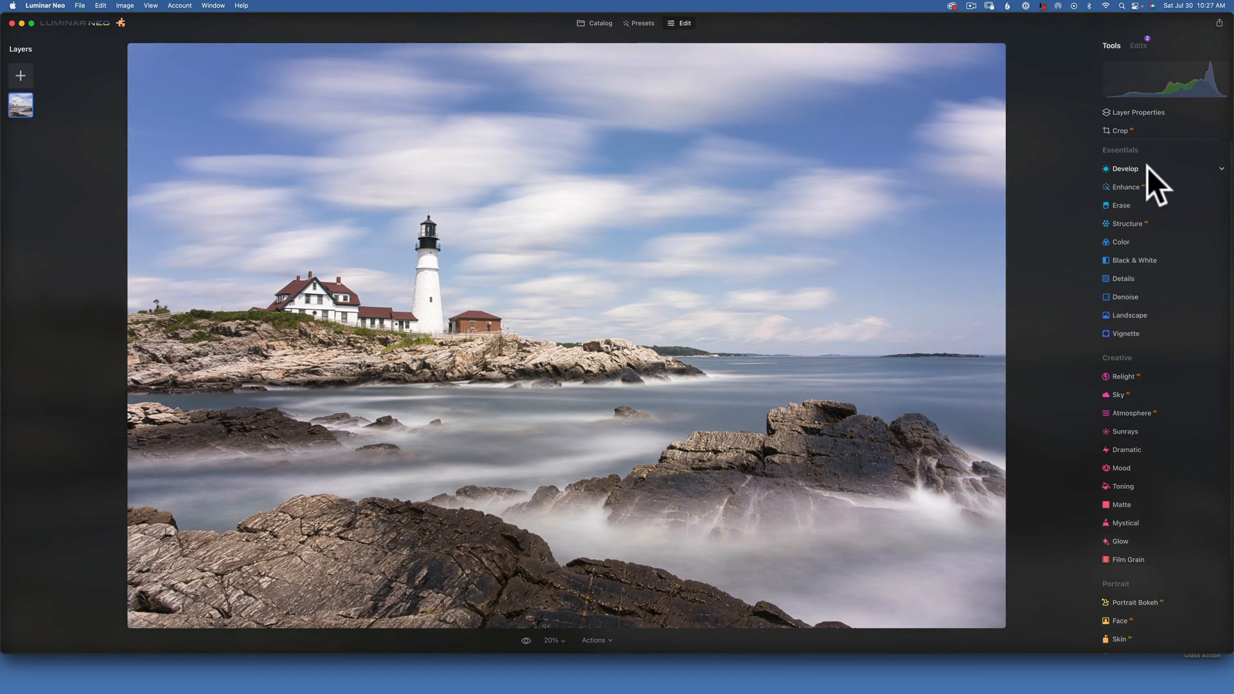
Step: Darken the sky with a Develop linear gradient mask fading down to the horizon, setting exposure to -0.99
left_click(1131, 168)
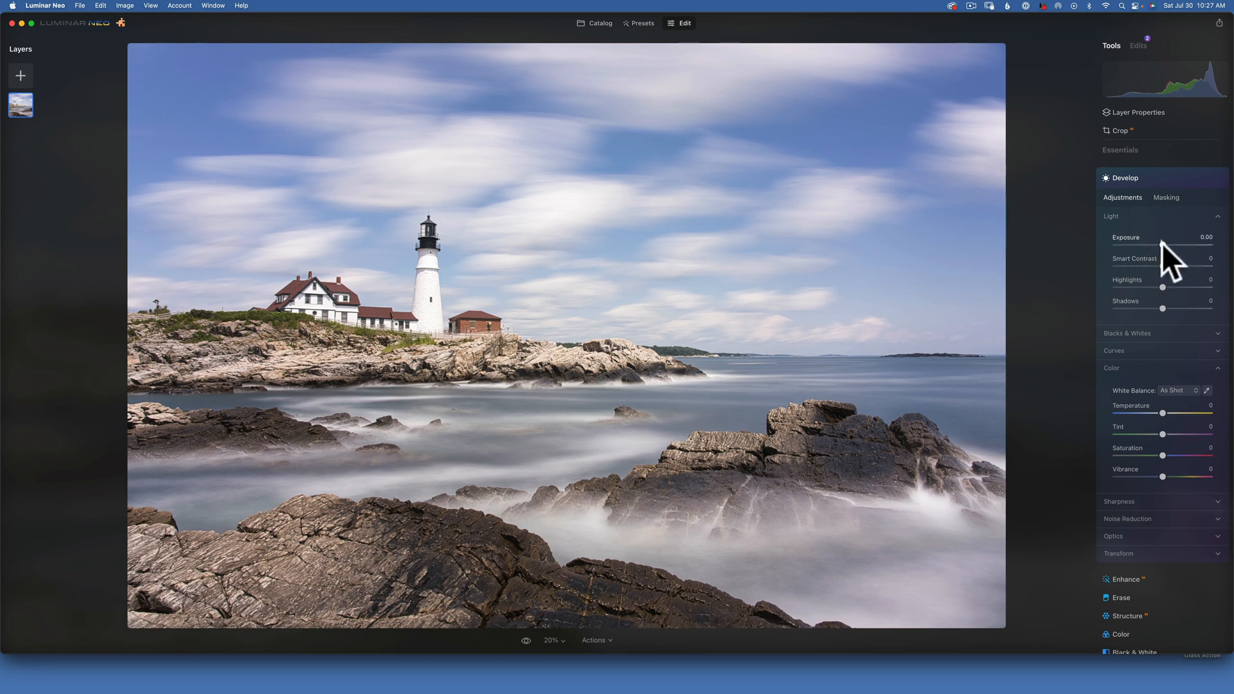
left_click(1167, 198)
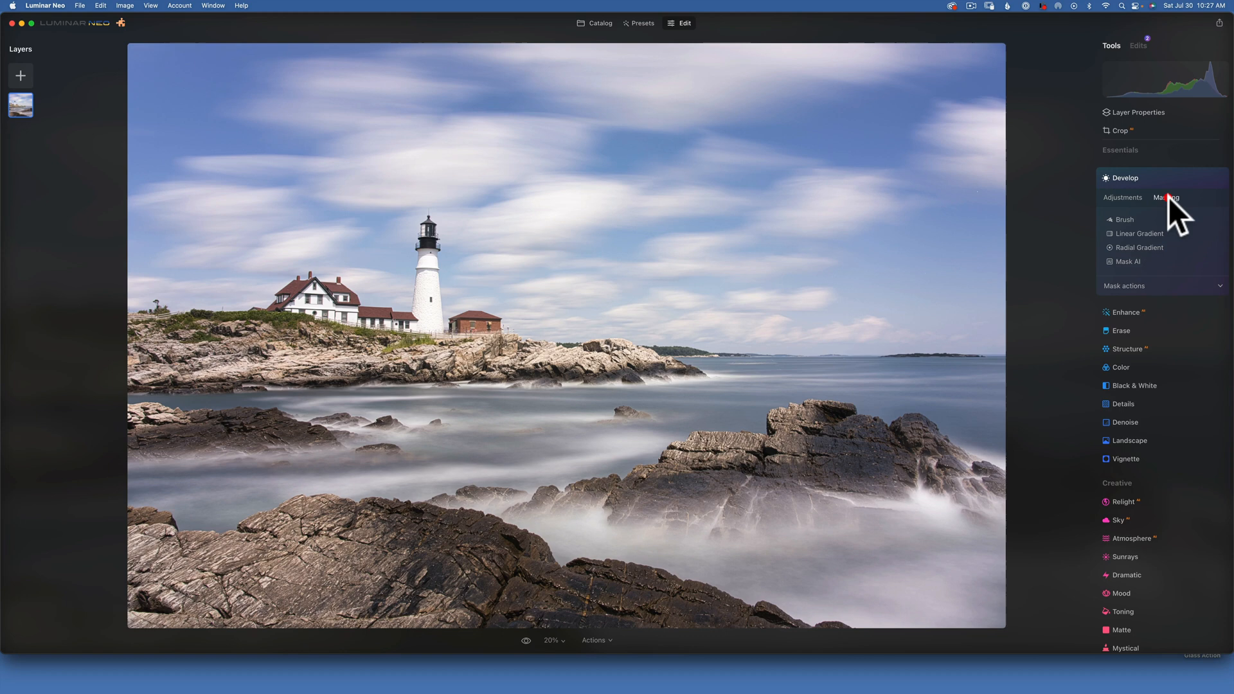
left_click(1135, 234)
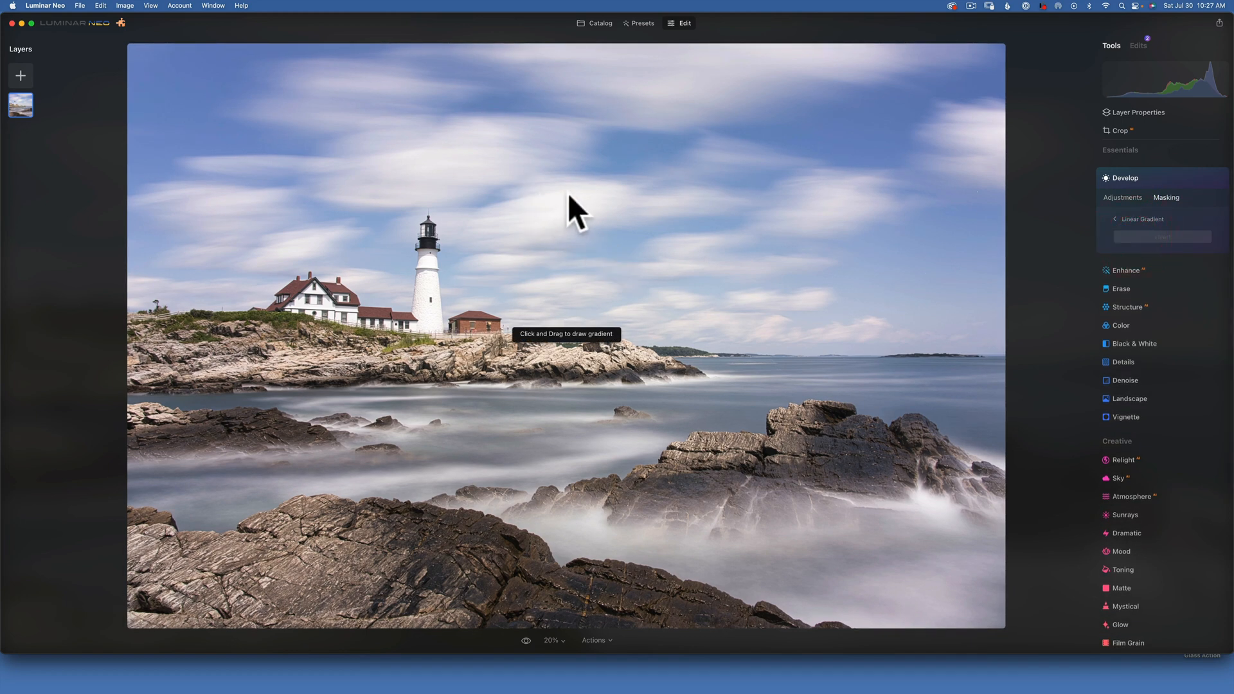
left_click_drag(568, 193, 567, 353)
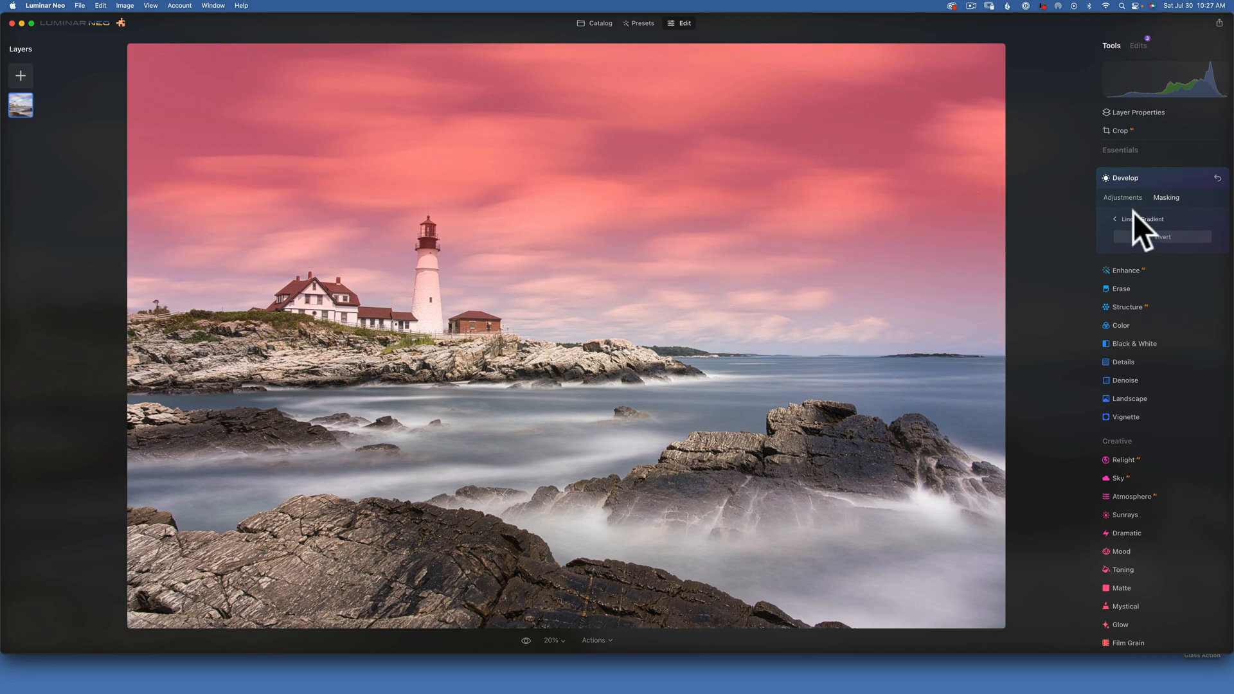
left_click(1122, 198)
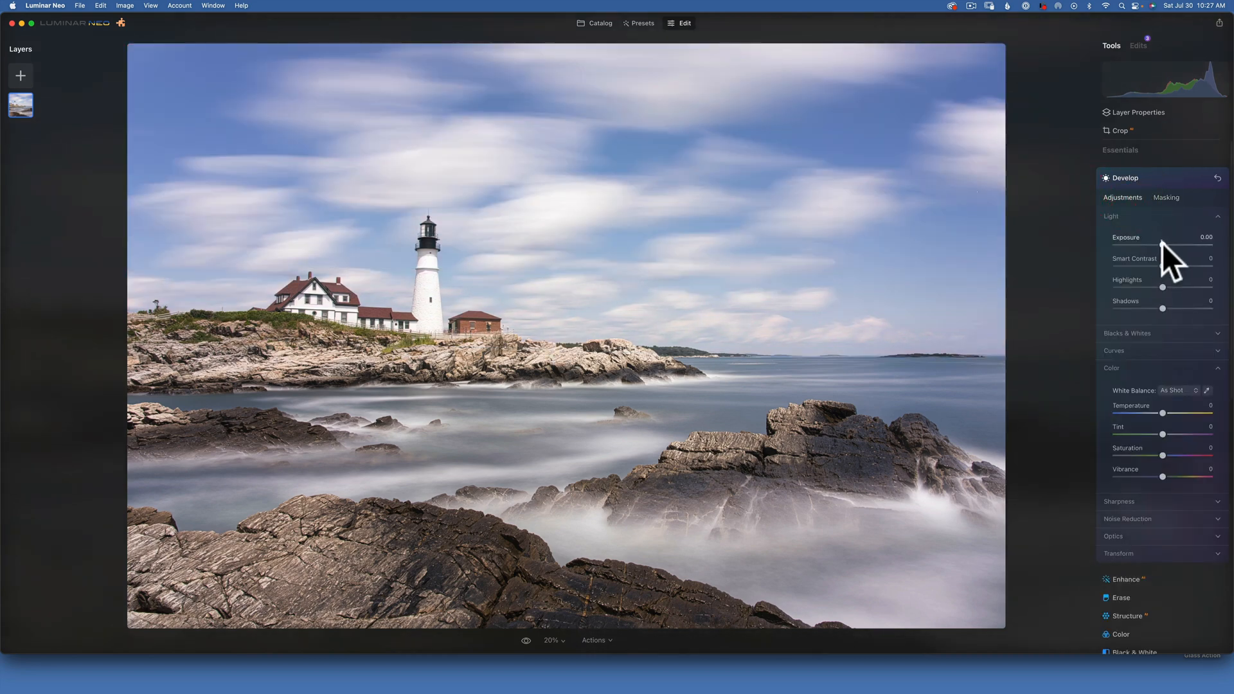
left_click_drag(1162, 243, 1152, 242)
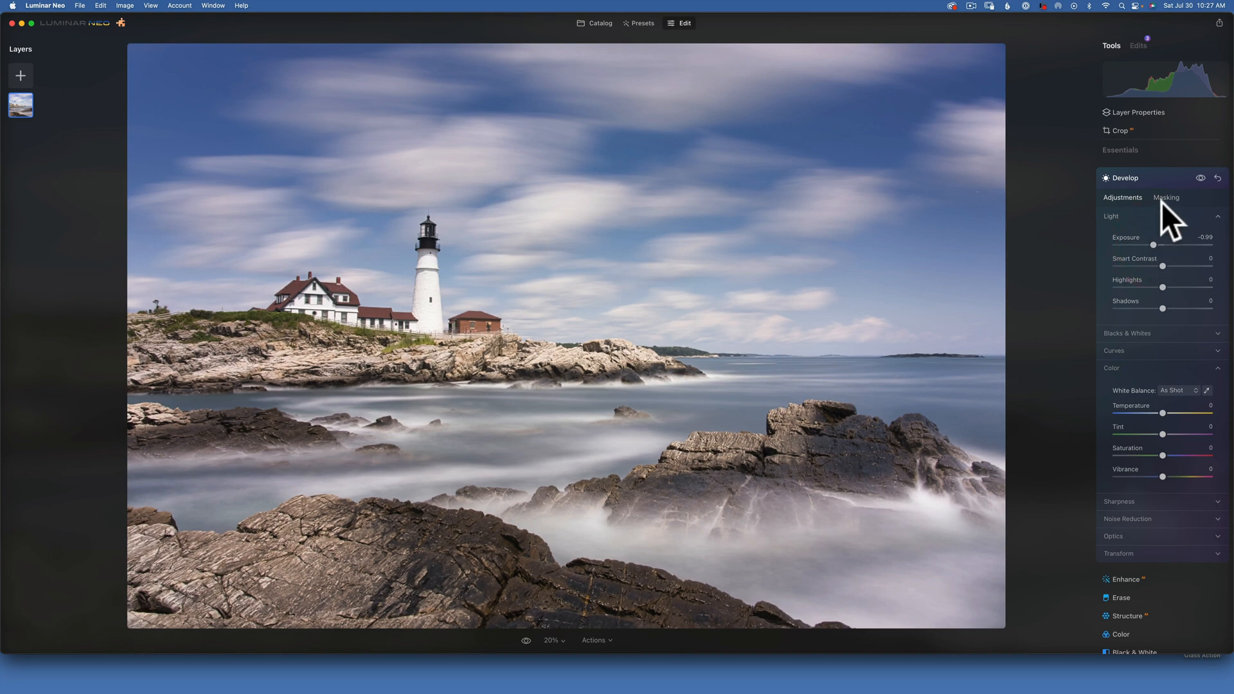
Step: Erase the sky gradient mask from the house, lighthouse and red building using a small brush, reducing it to size 28
left_click(1166, 198)
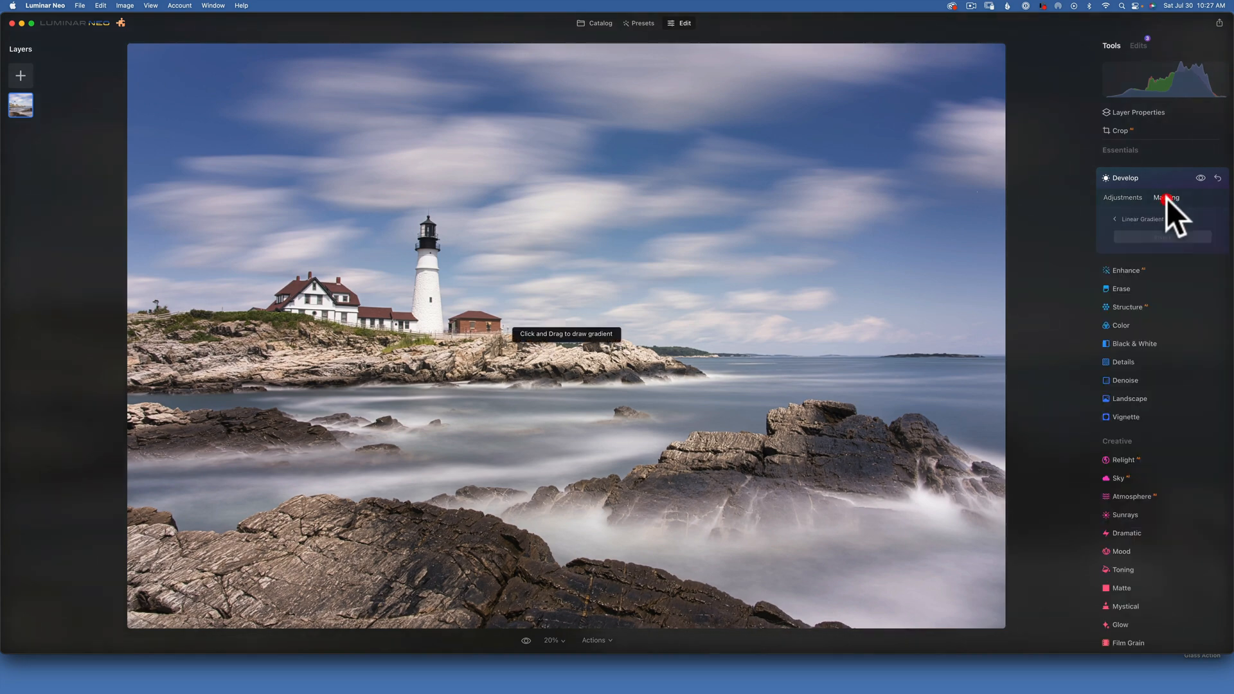
left_click(1121, 217)
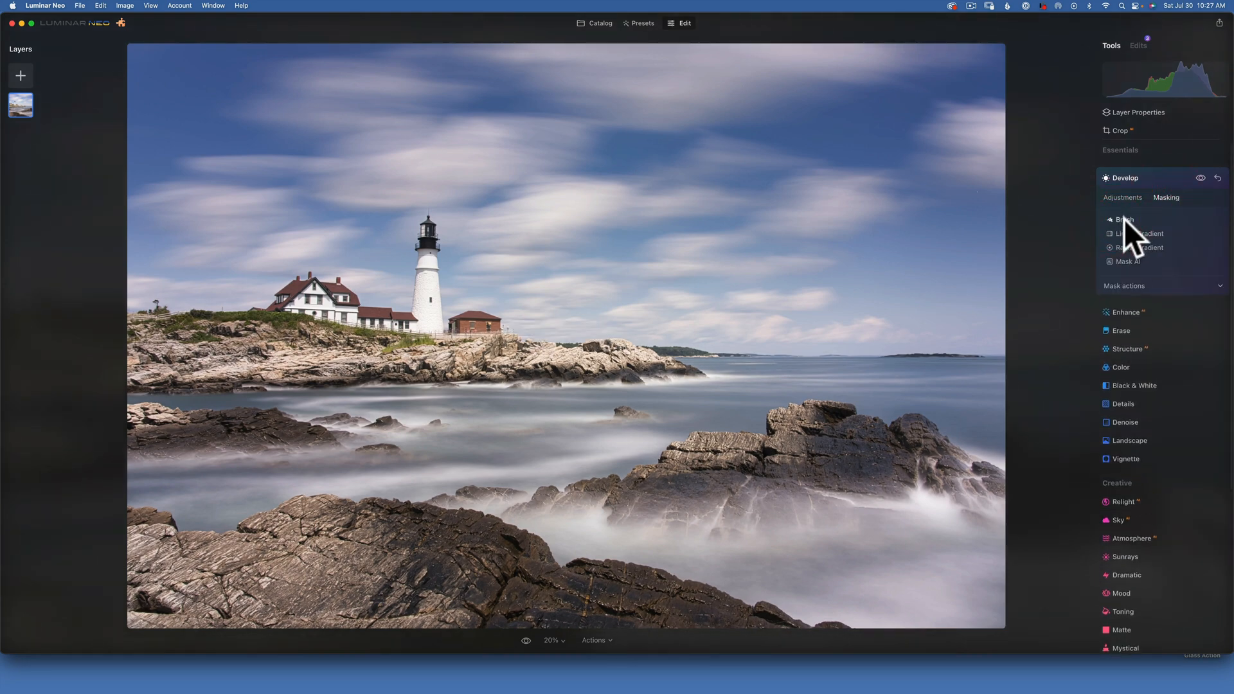
left_click(1190, 236)
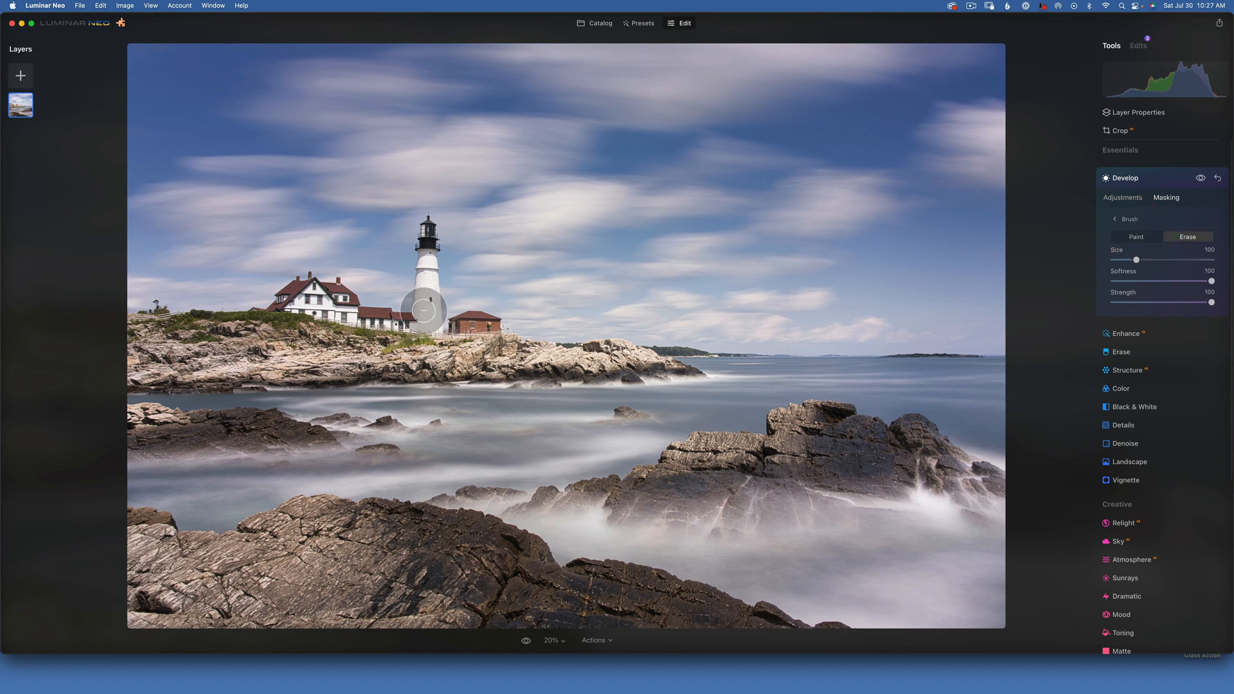
key("bracketleft")
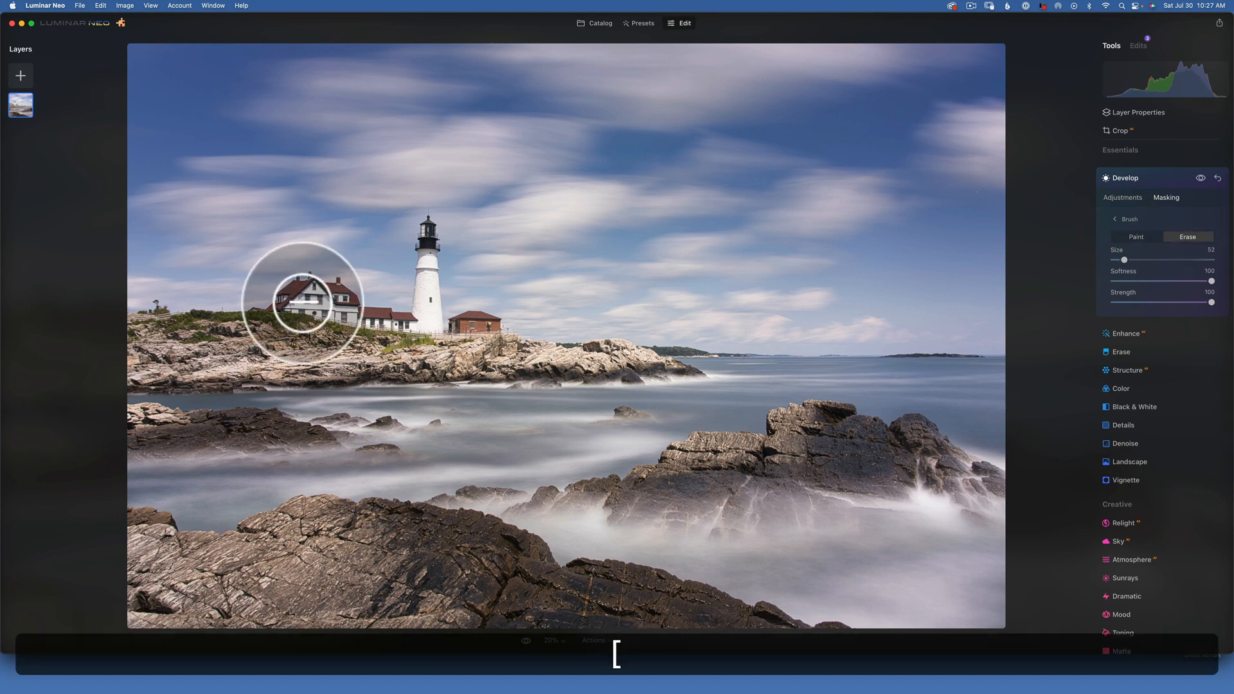
mouse_move(309, 288)
left_mouse_down()
mouse_move(346, 307)
mouse_move(308, 298)
mouse_move(345, 303)
mouse_move(355, 330)
mouse_move(325, 313)
mouse_move(390, 331)
mouse_move(323, 291)
mouse_move(298, 300)
mouse_move(404, 327)
mouse_move(424, 290)
mouse_move(433, 340)
mouse_move(428, 245)
mouse_move(434, 323)
mouse_move(463, 338)
mouse_move(464, 323)
mouse_move(507, 332)
left_mouse_up()
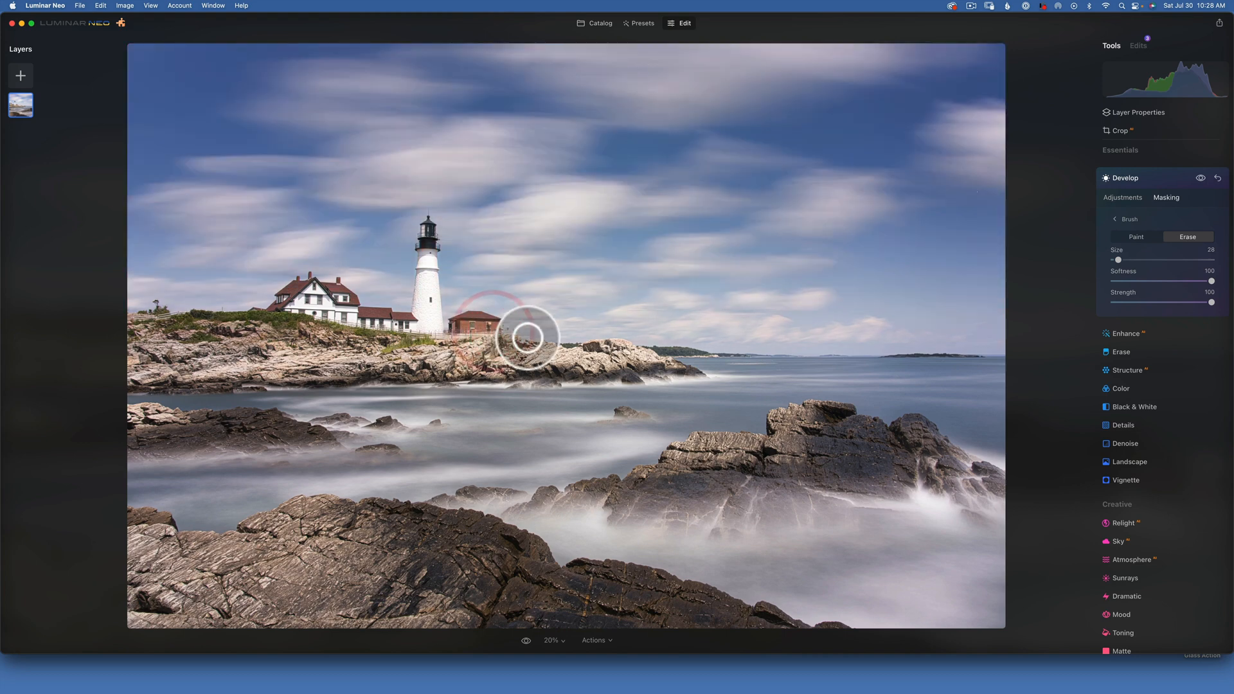
left_click(1135, 176)
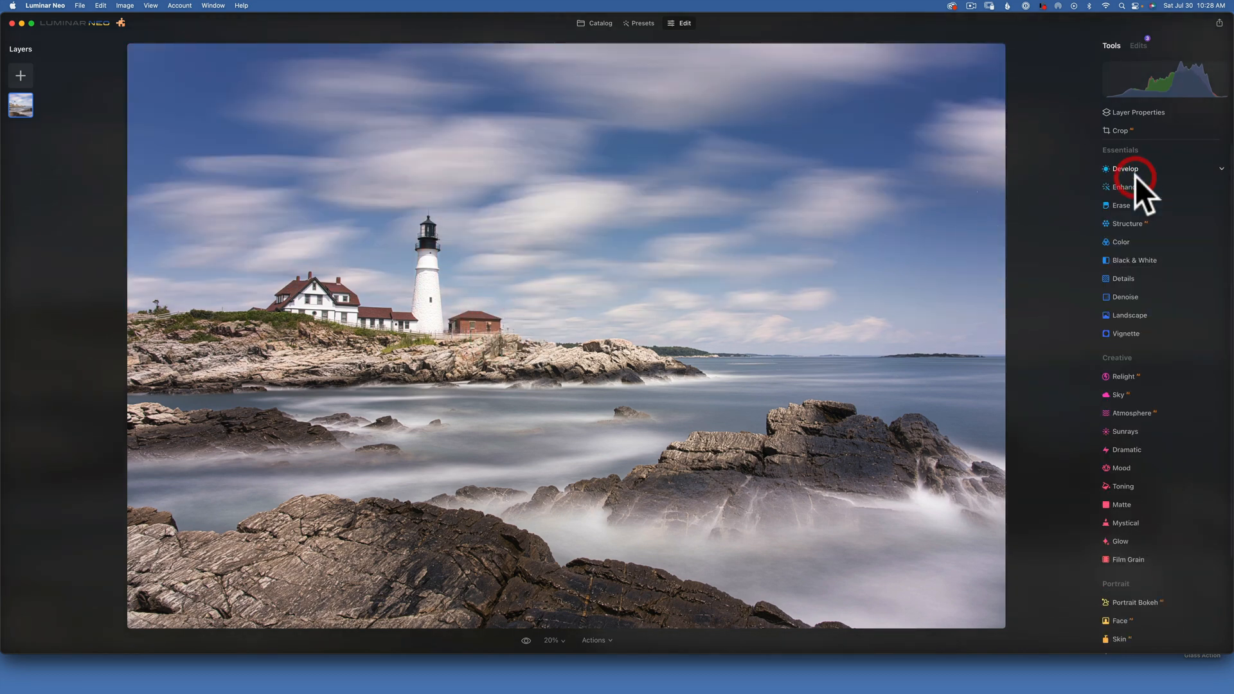
Step: Try selecting the sky with Develop's Mask AI, and reset the tool
left_click(1127, 167)
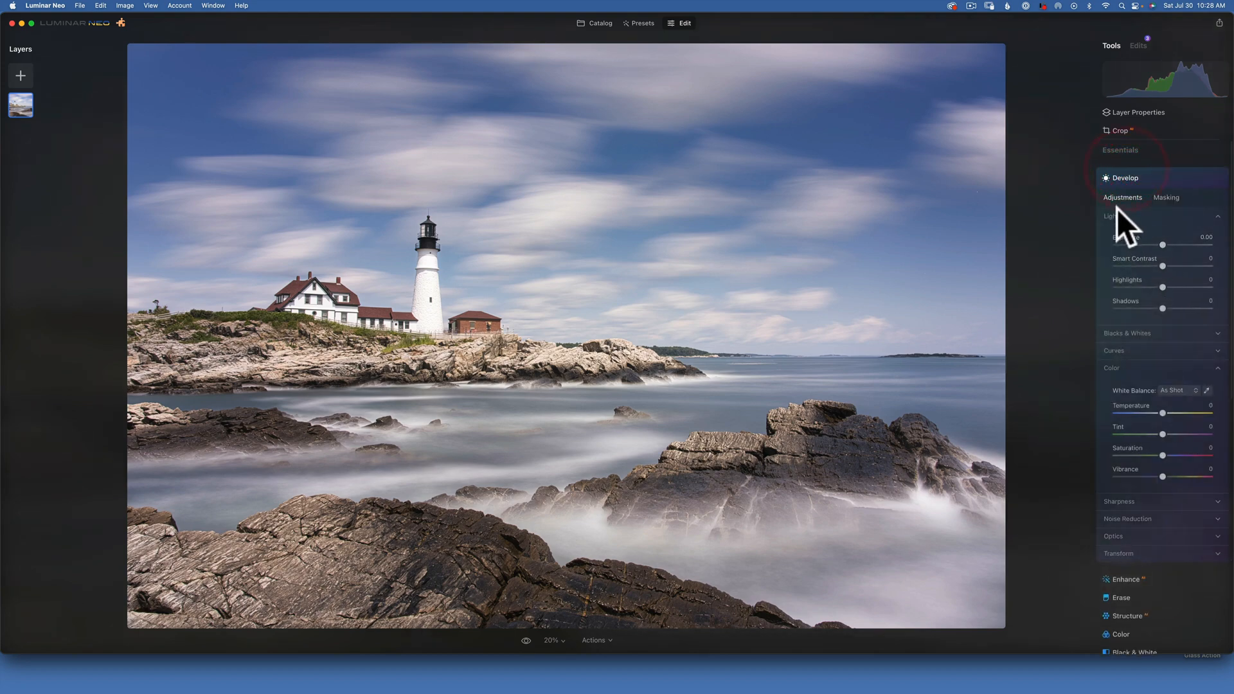
left_click(1169, 198)
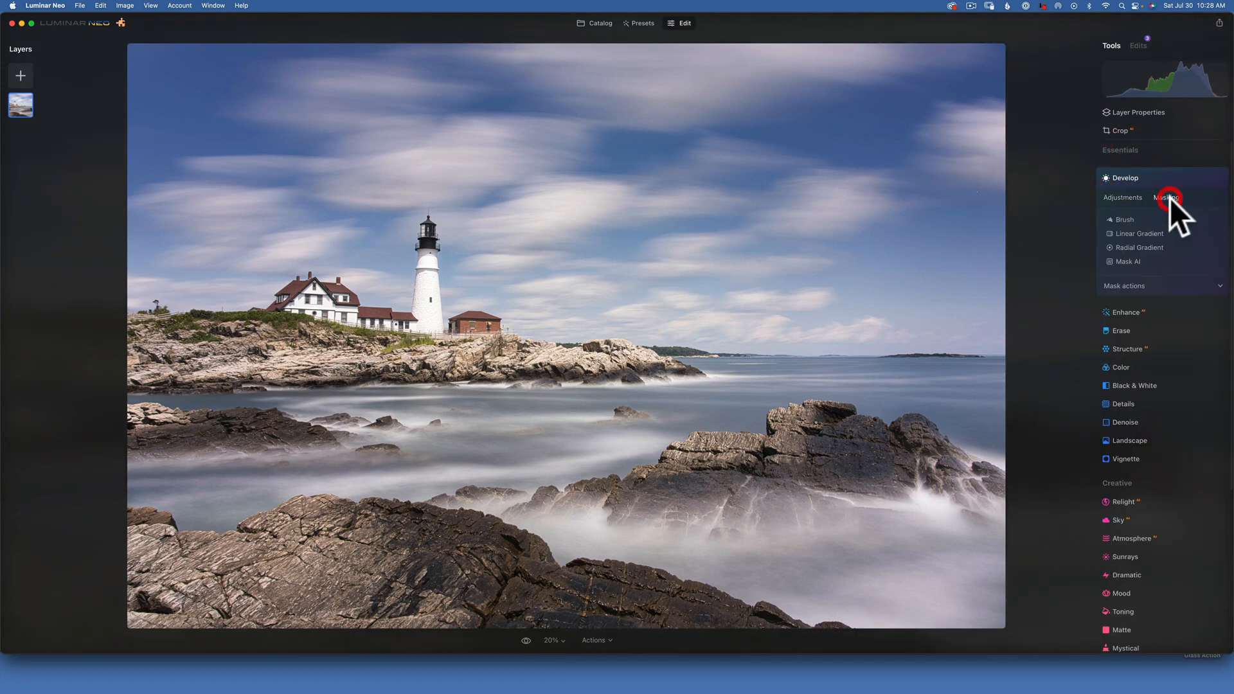
left_click(1132, 262)
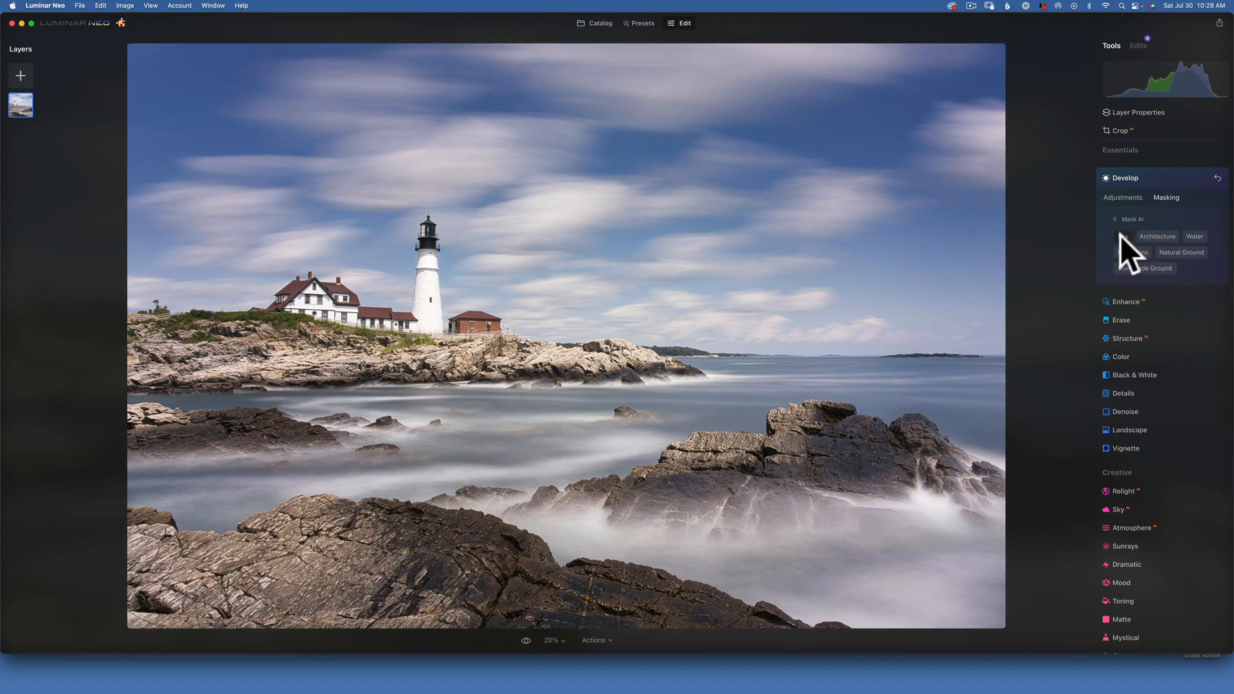
left_click(1122, 237)
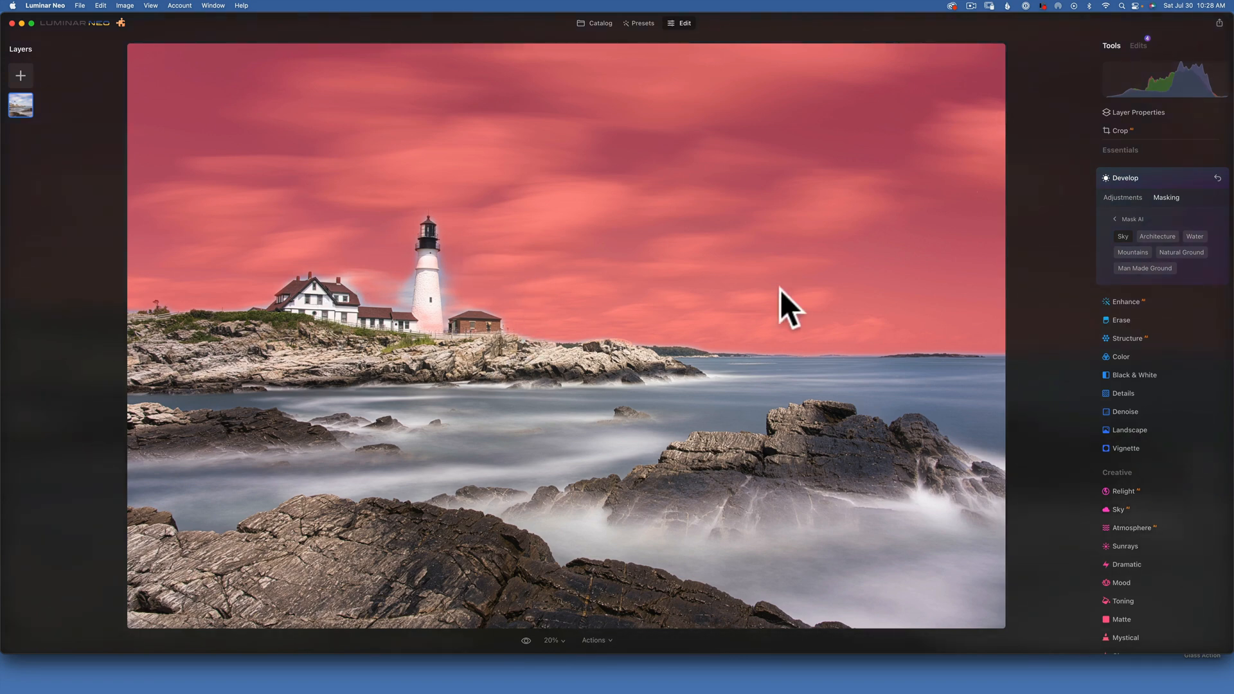
left_click(1218, 179)
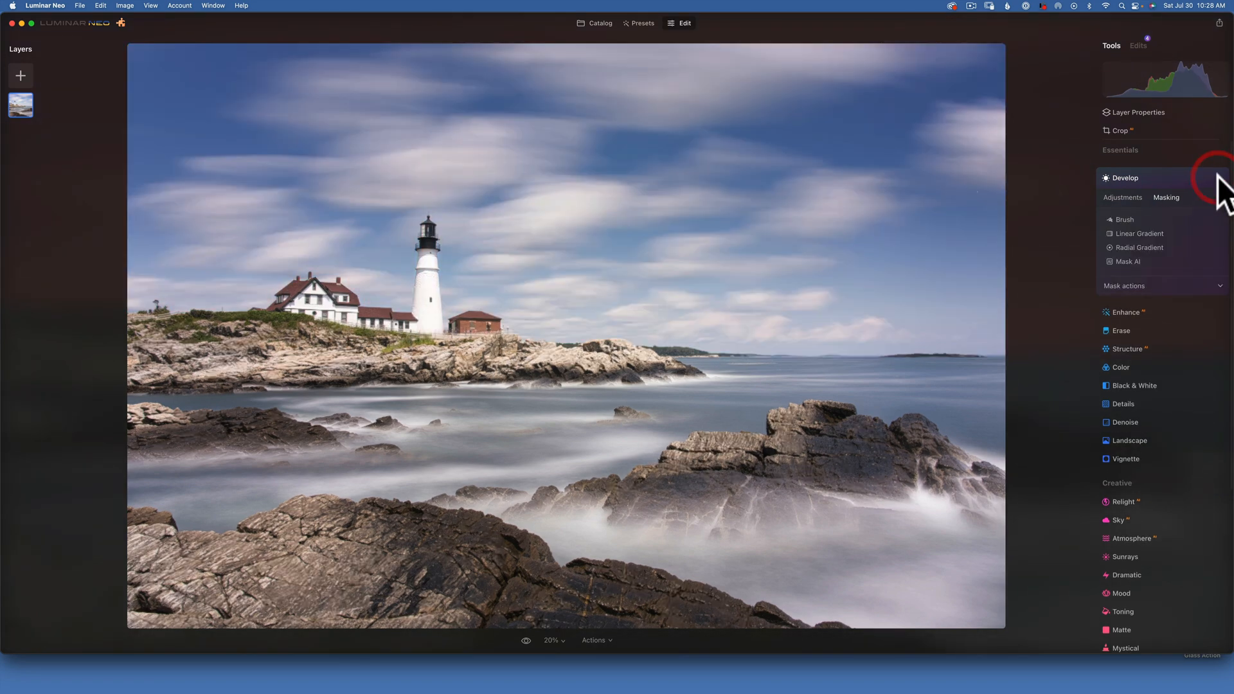
left_click(1127, 176)
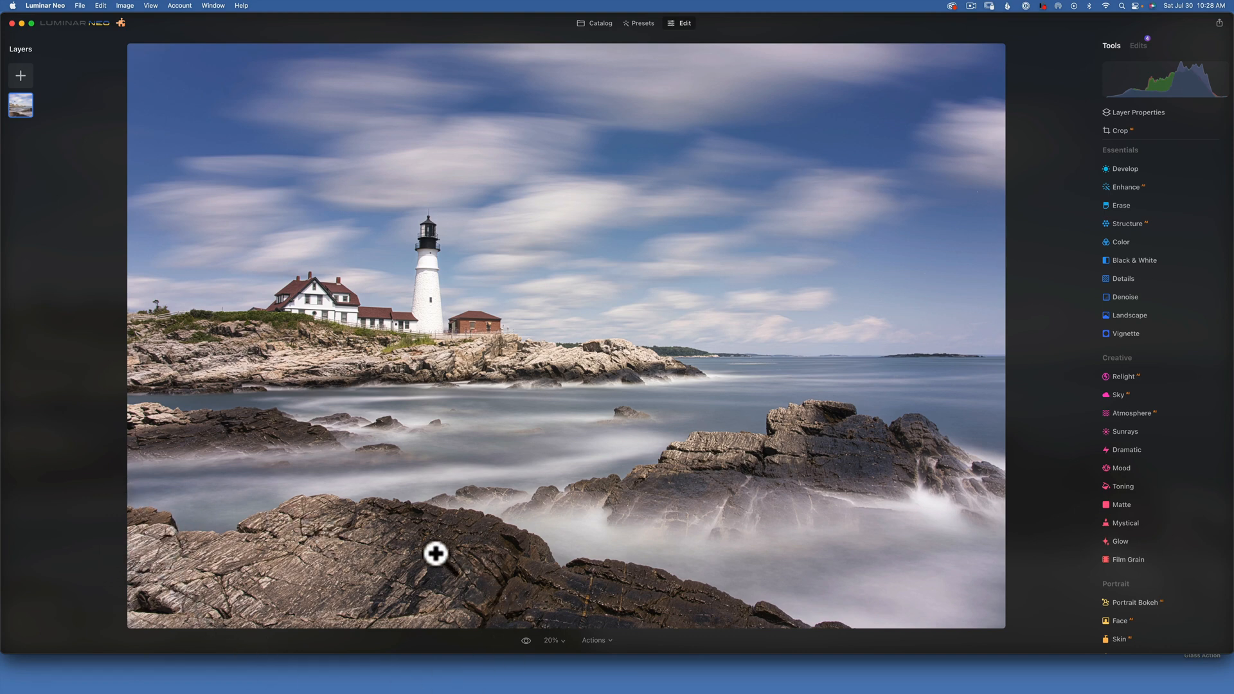
Step: Darken the foreground rocks with a Develop linear gradient mask fading upward into the water, setting exposure to -0.15
left_click(1132, 167)
left_click(1168, 198)
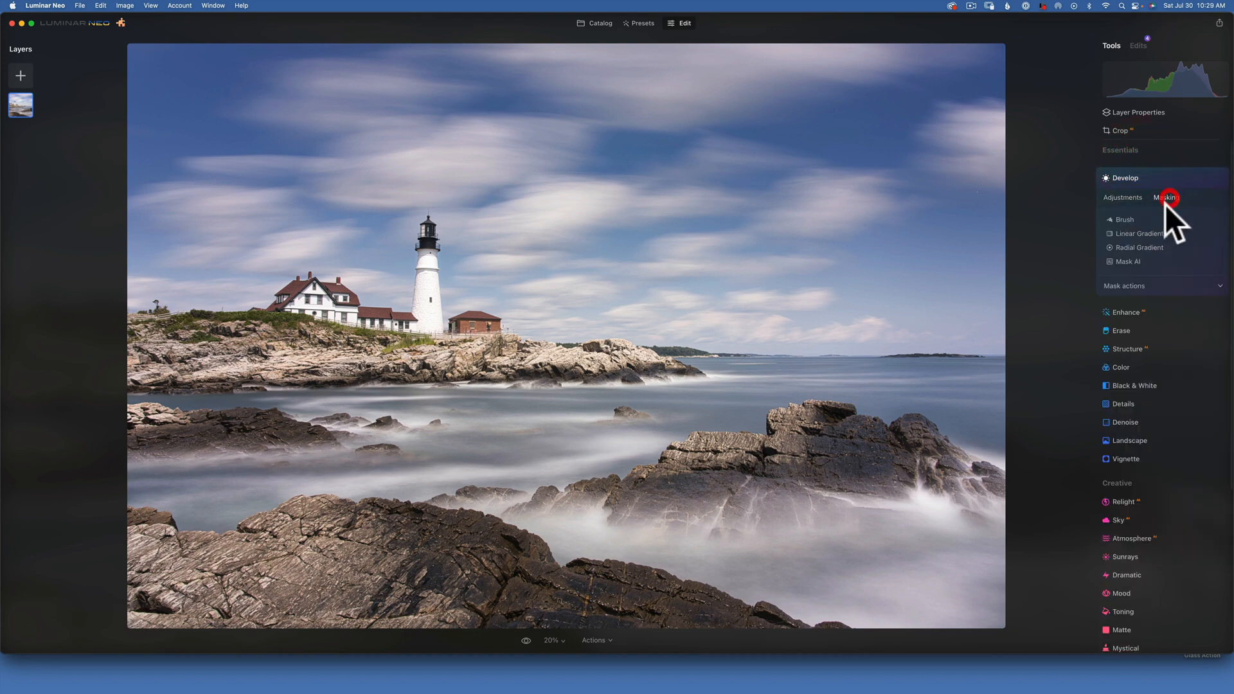
left_click(1135, 233)
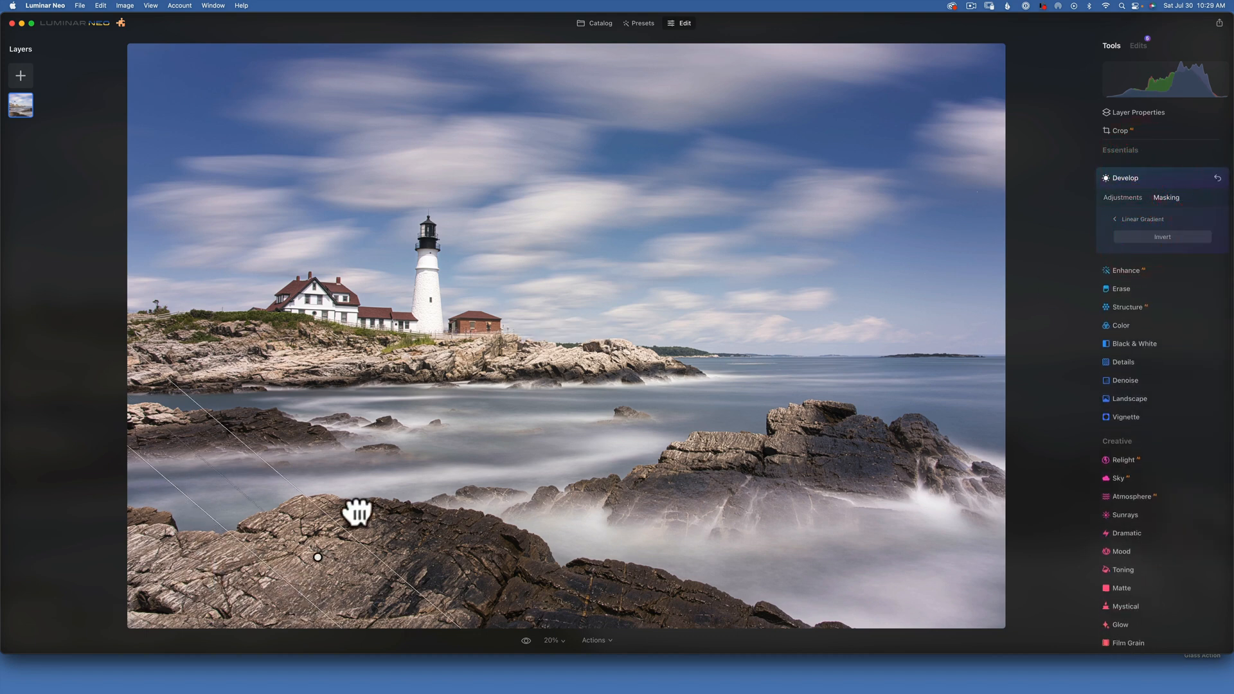
left_click_drag(358, 512, 319, 439)
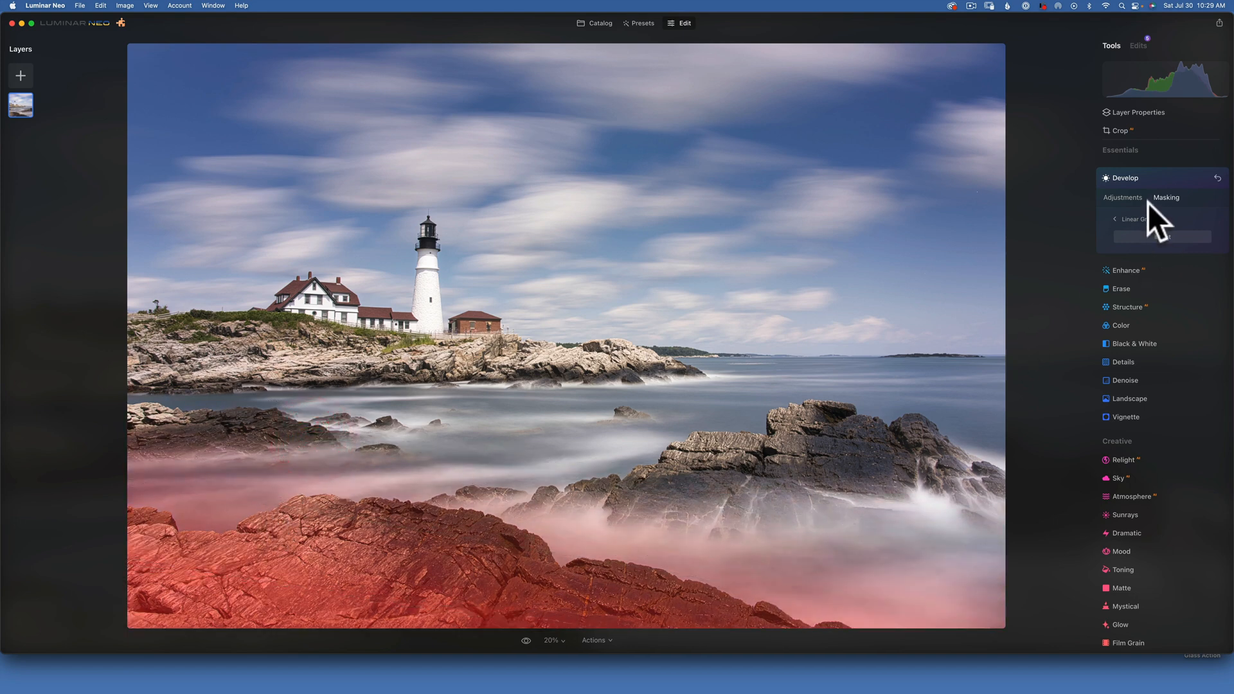
left_click(1122, 197)
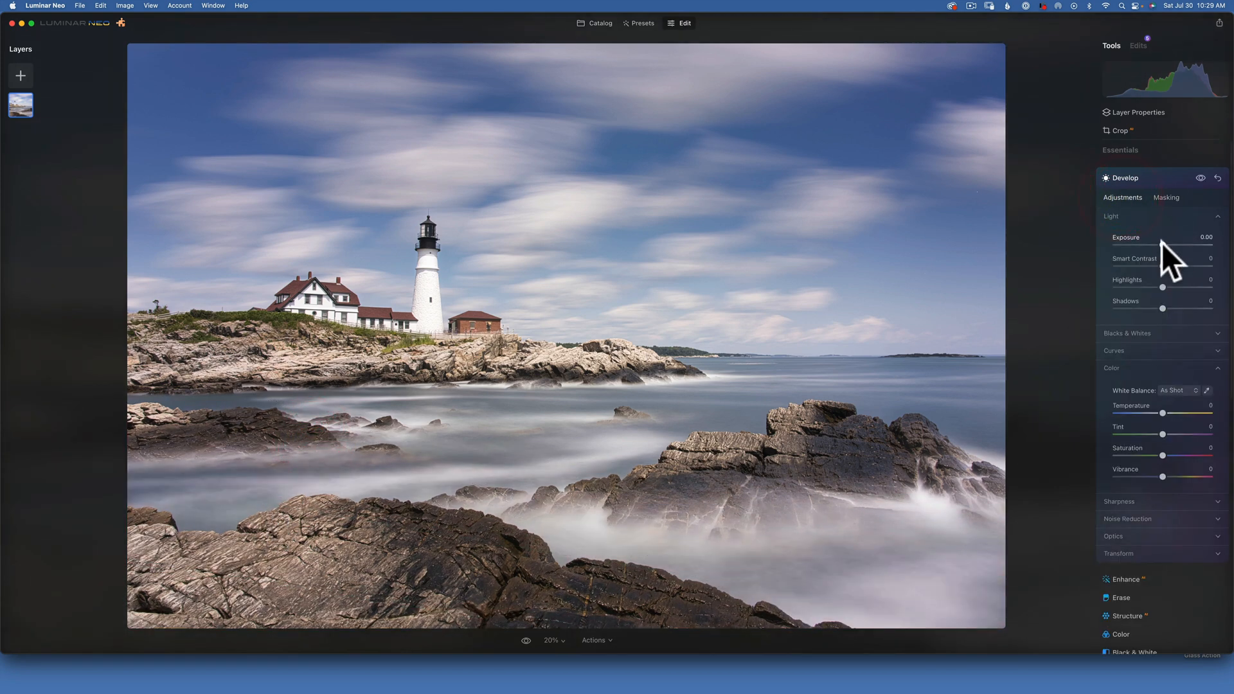
mouse_move(1162, 243)
left_mouse_down()
mouse_move(1146, 241)
mouse_move(1159, 240)
left_mouse_up()
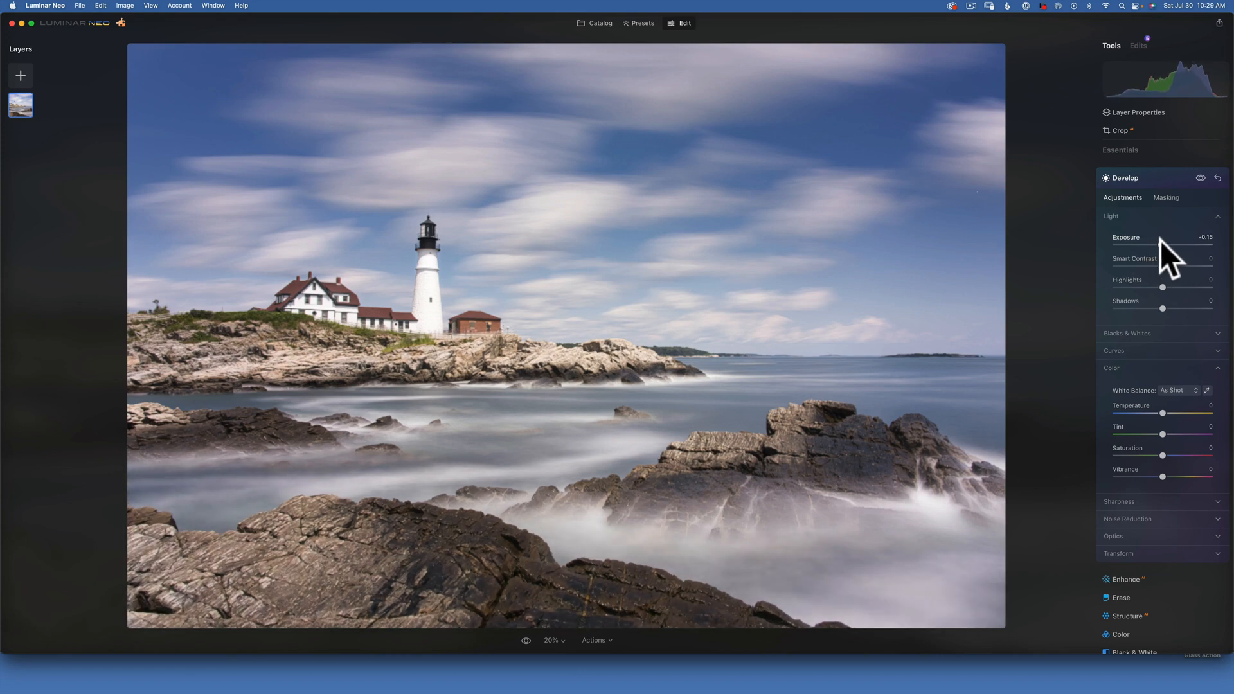
left_click(1123, 176)
Step: Add another Develop linear gradient mask slanting across the photo's lower-left corner, and lower its exposure
left_click(1124, 168)
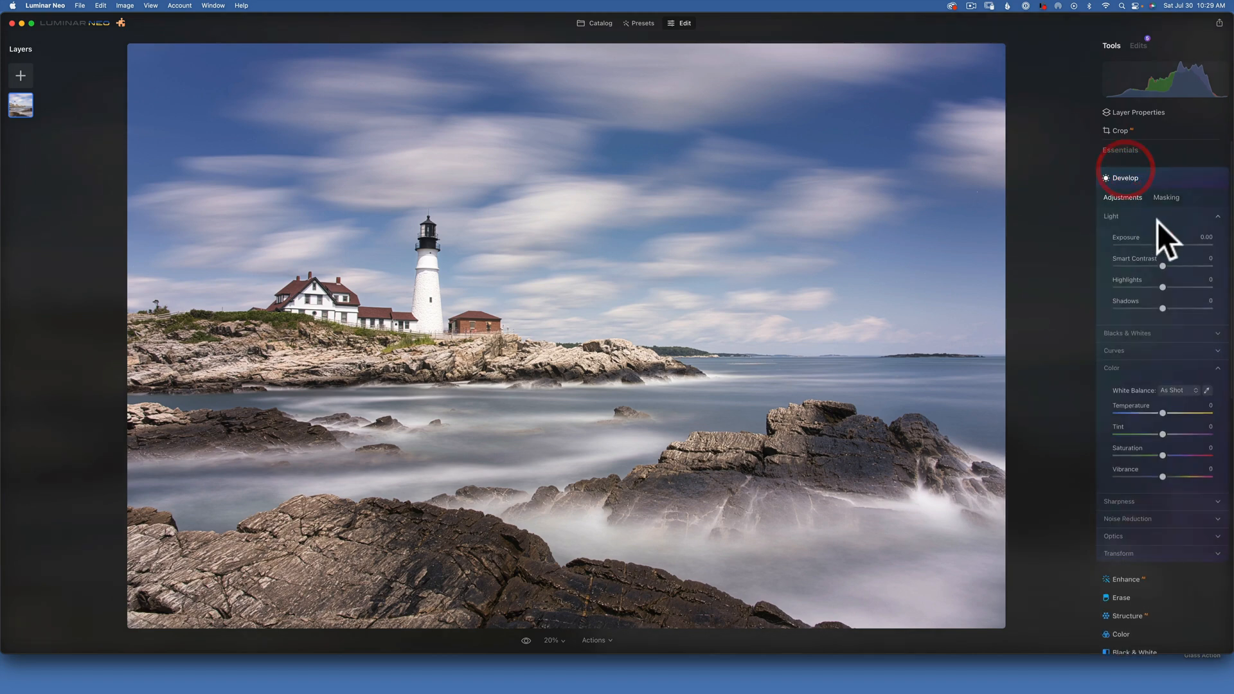
left_click(1167, 198)
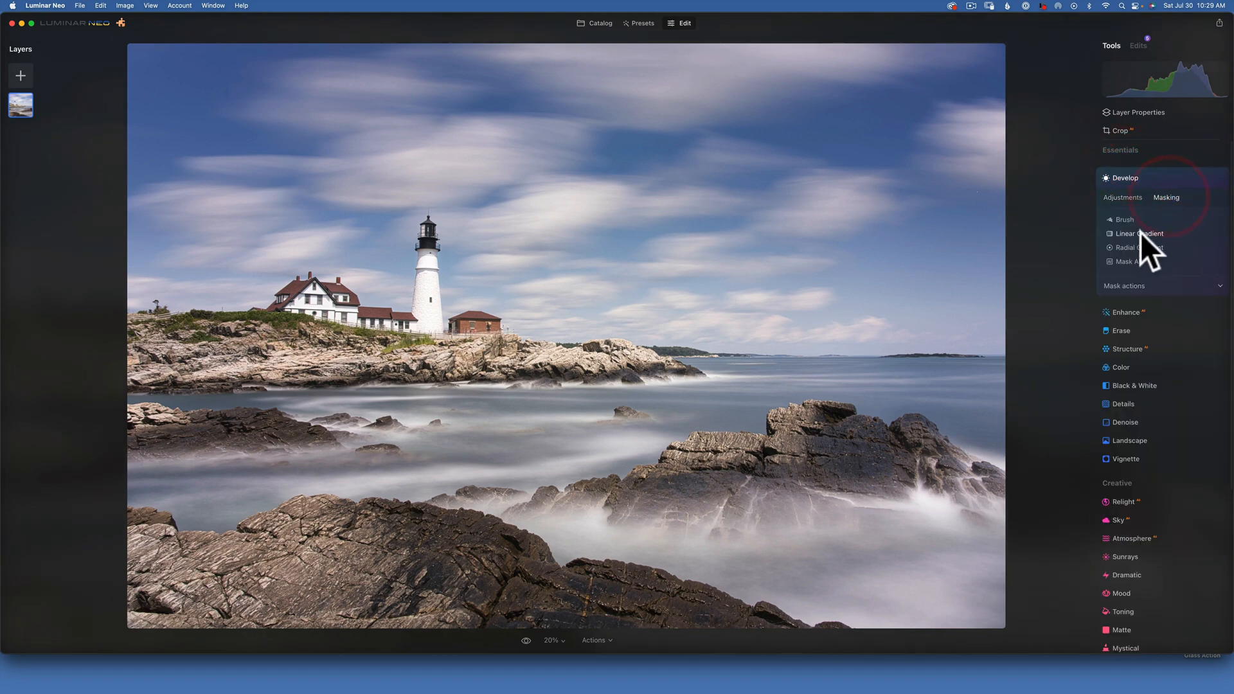
left_click(1140, 244)
left_click_drag(259, 583, 294, 504)
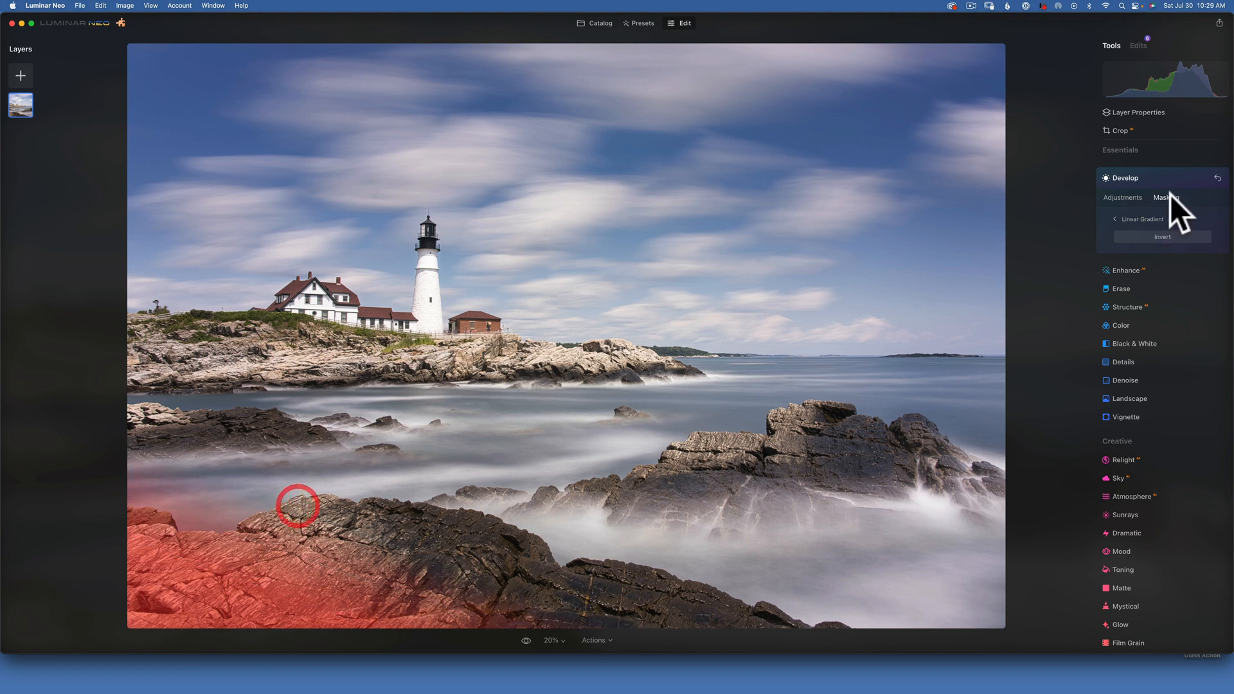
left_click(1130, 199)
left_click_drag(1163, 243, 1155, 242)
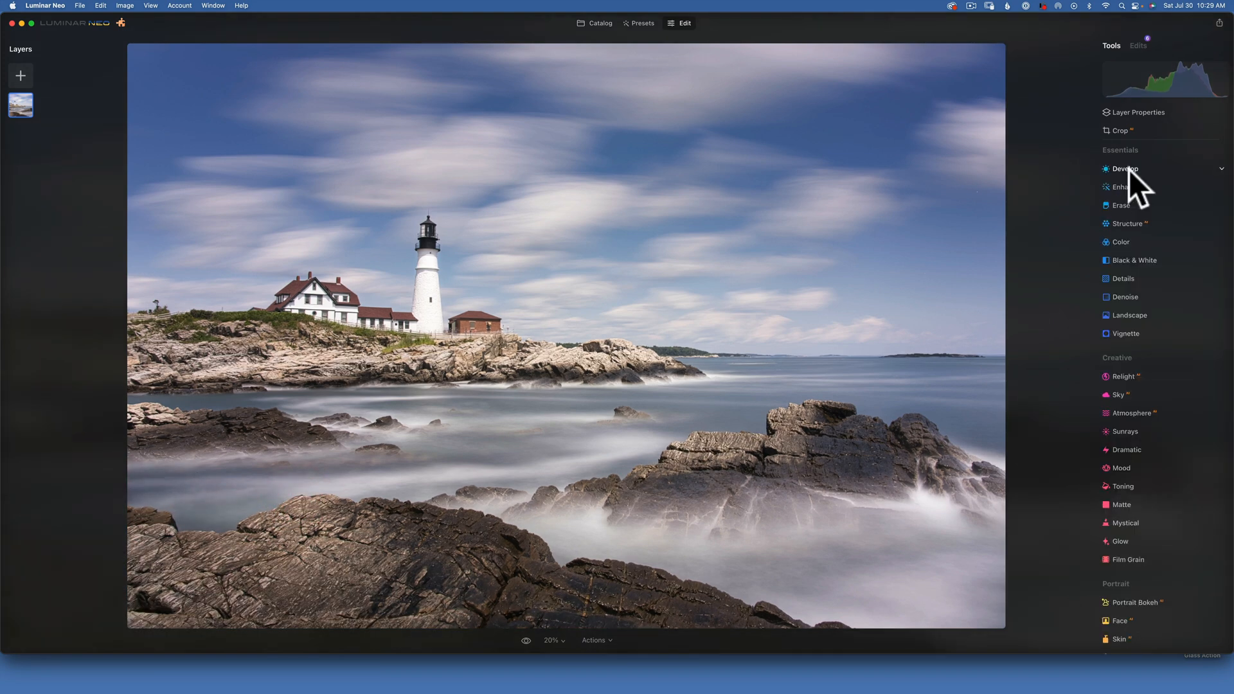
Step: Darken the lower-left foreground rocks further with a wider diagonal Develop linear gradient mask and reduced exposure
left_click(1129, 168)
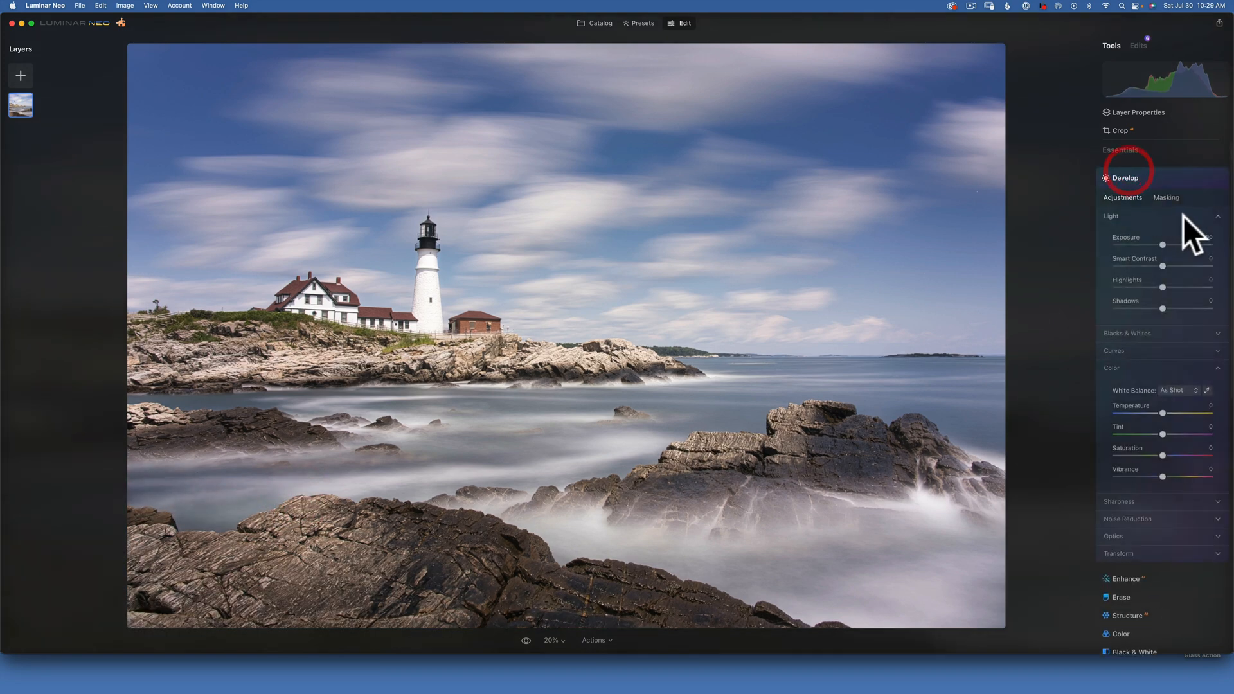
left_click(1168, 197)
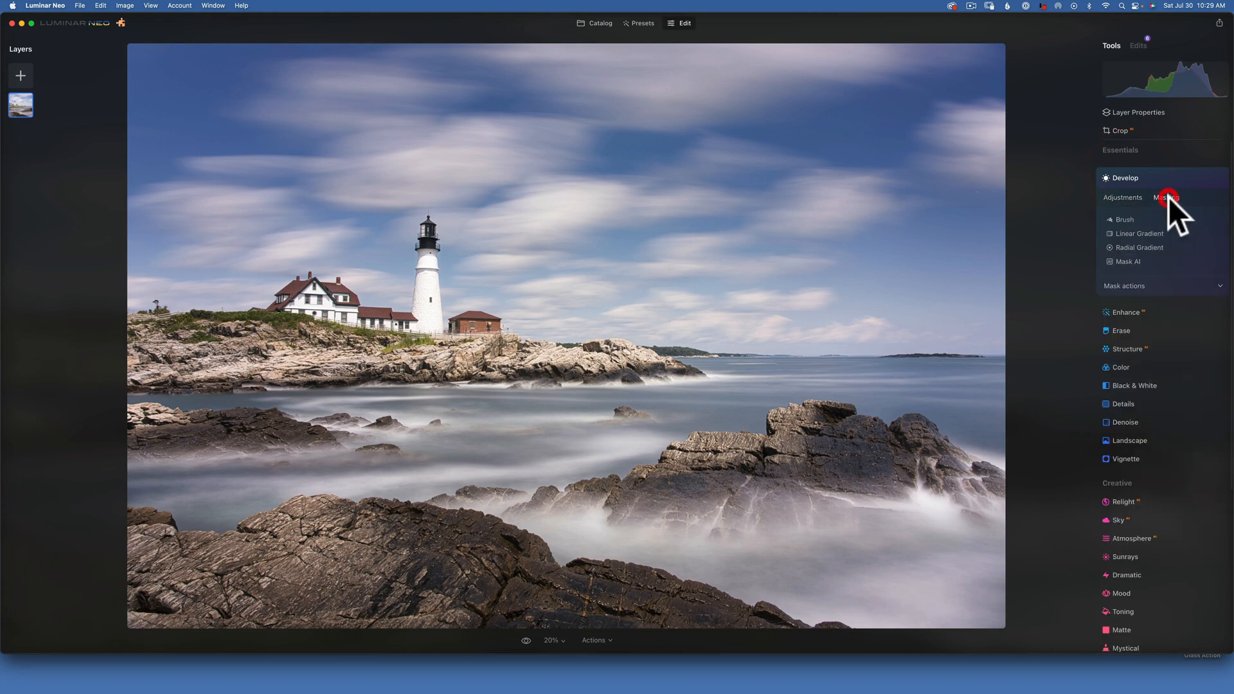
left_click(1127, 233)
left_click_drag(332, 536, 355, 503)
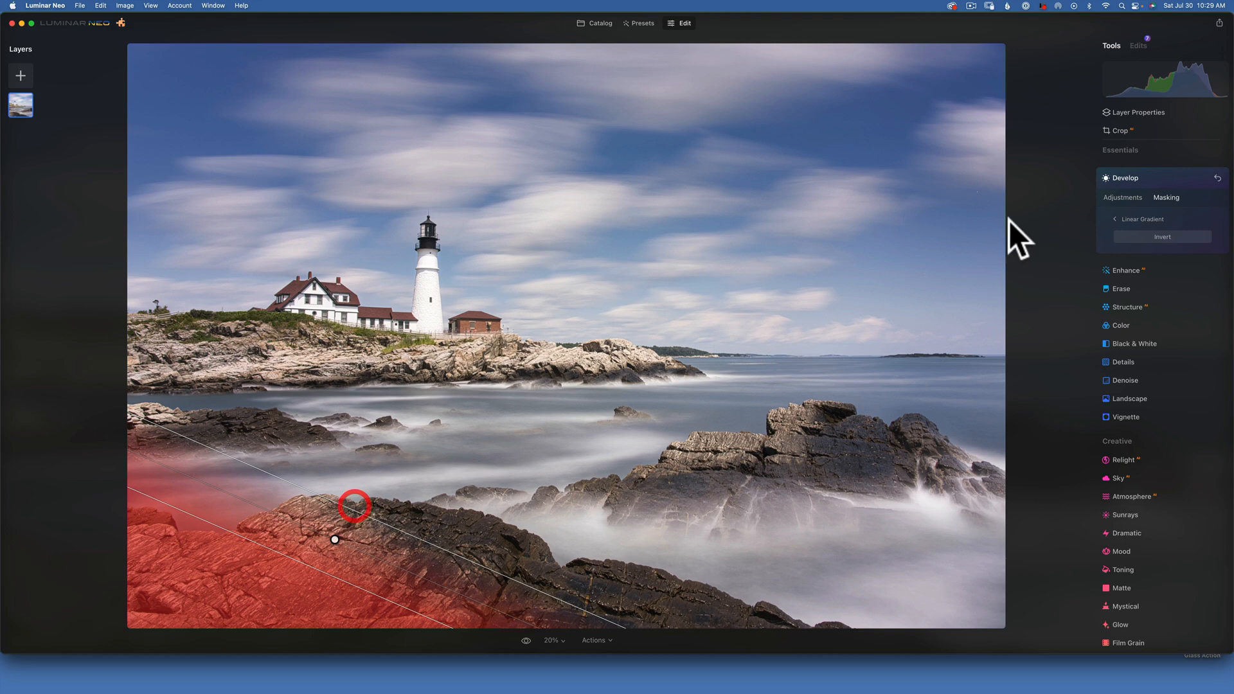
left_click(1115, 199)
left_click_drag(1162, 244, 1154, 244)
left_click(1128, 171)
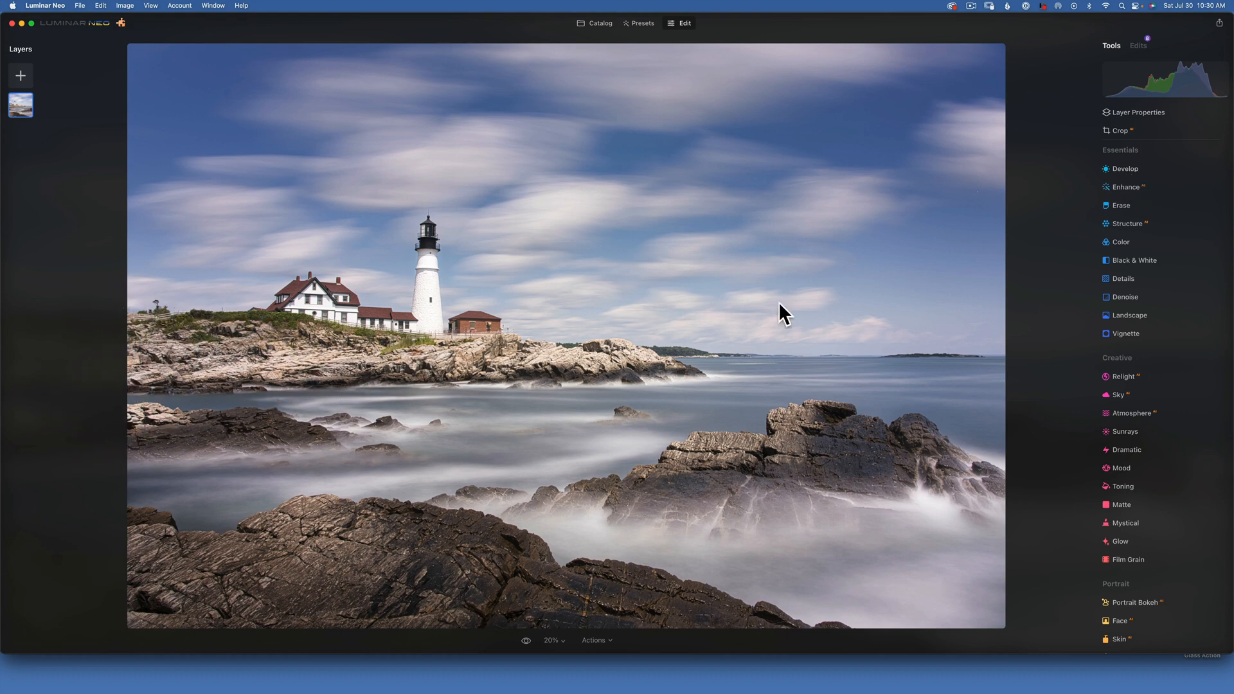
Step: Mask the rocky shore left of the house with a flattened Develop radial gradient, inverted to affect the inside of the ellipse
left_click(1131, 168)
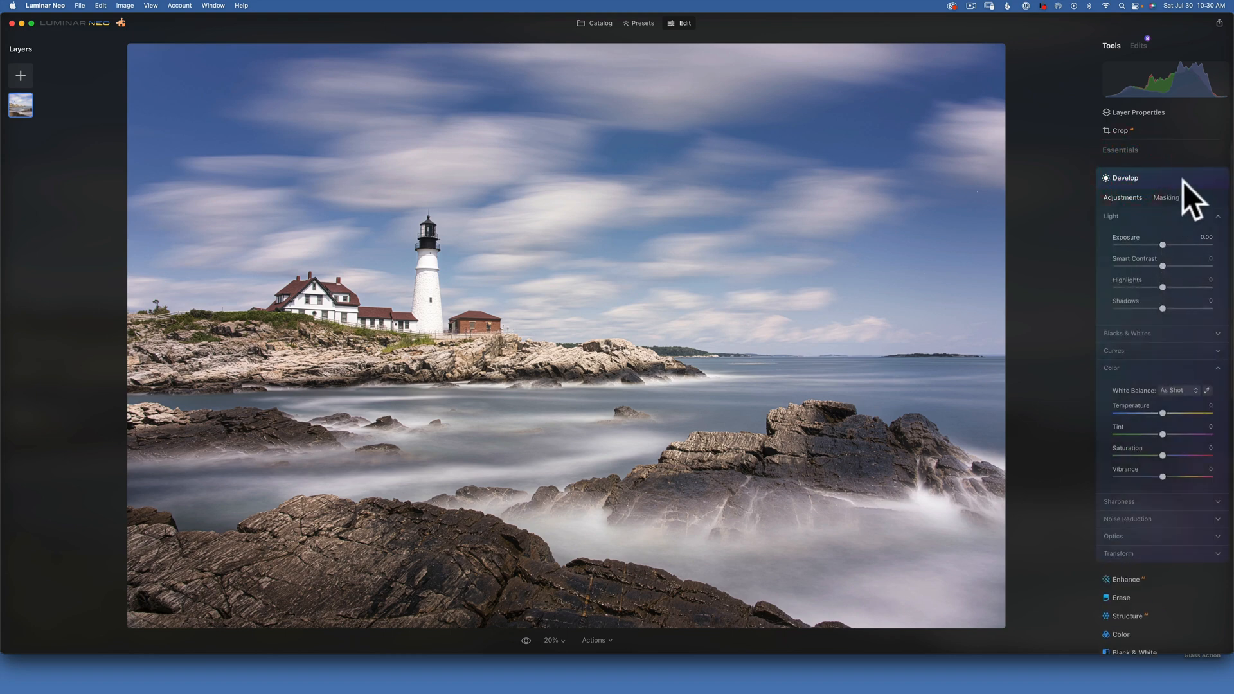
left_click(1167, 197)
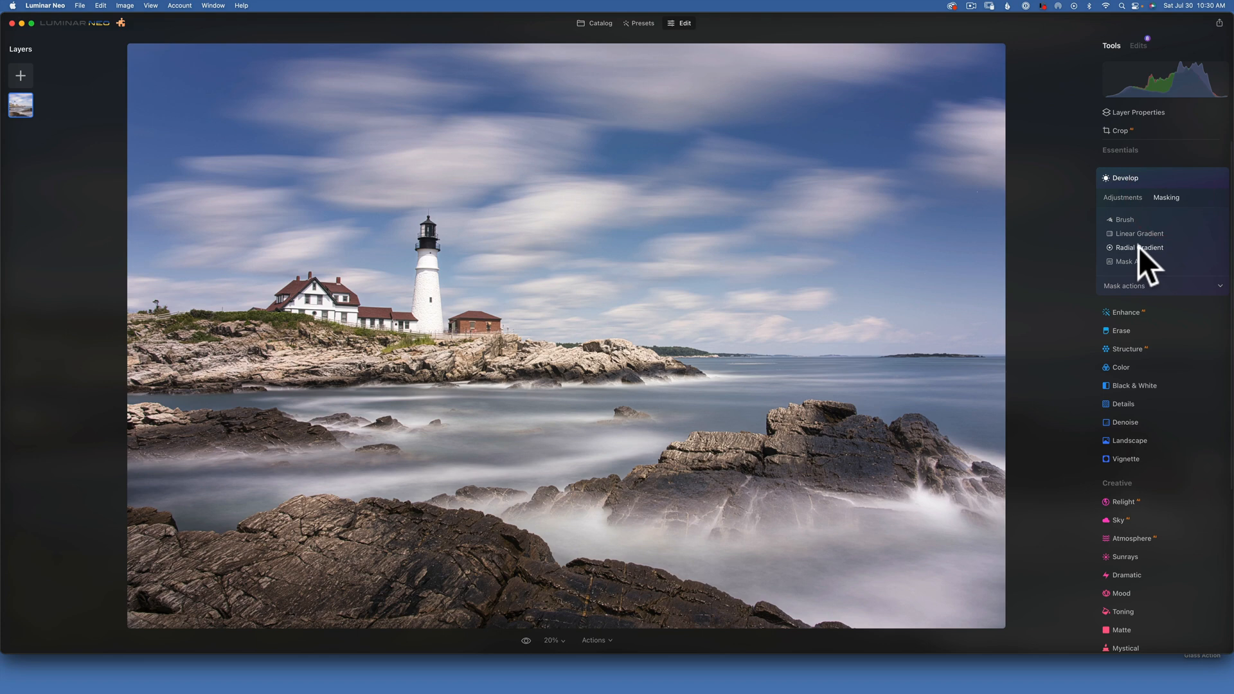
left_click(1137, 248)
left_click_drag(142, 370, 259, 382)
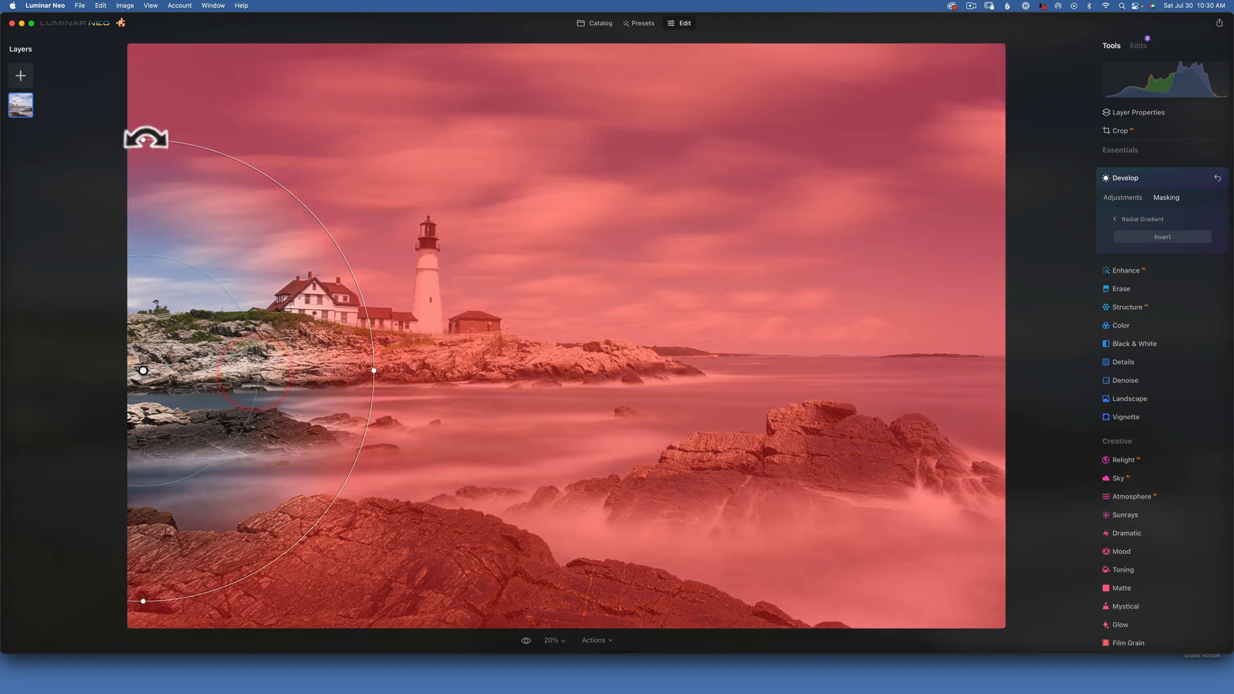
left_click_drag(143, 135, 157, 304)
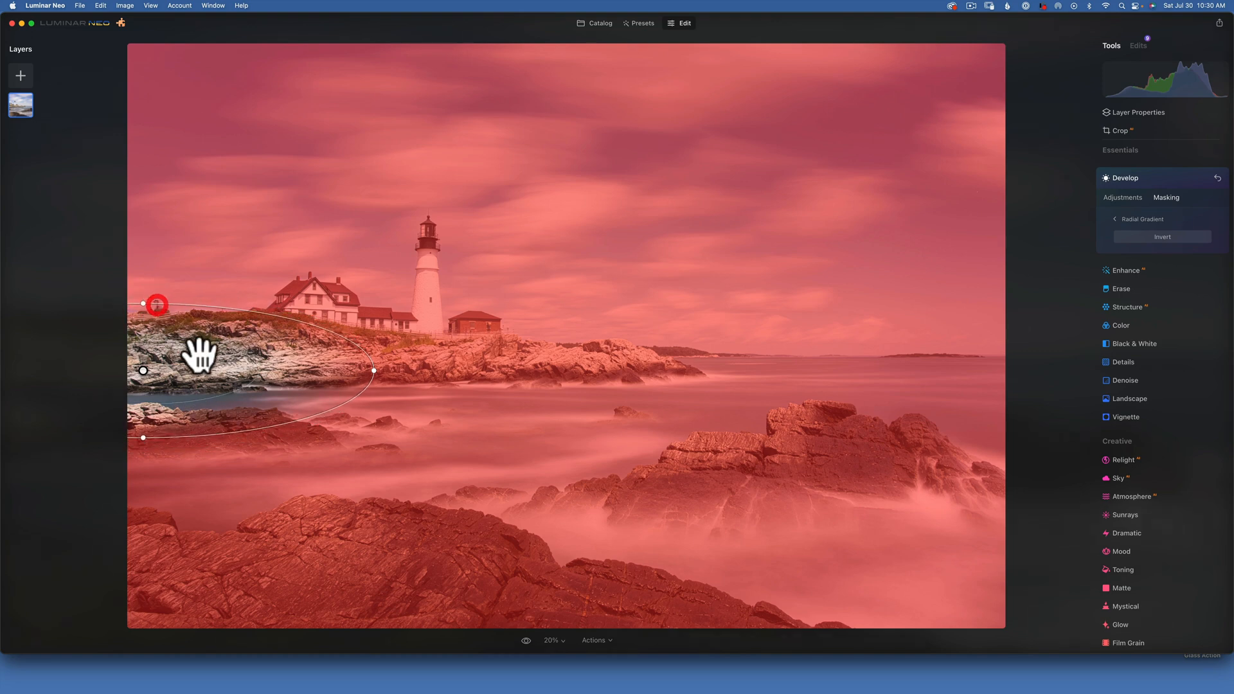
left_click_drag(203, 343, 206, 348)
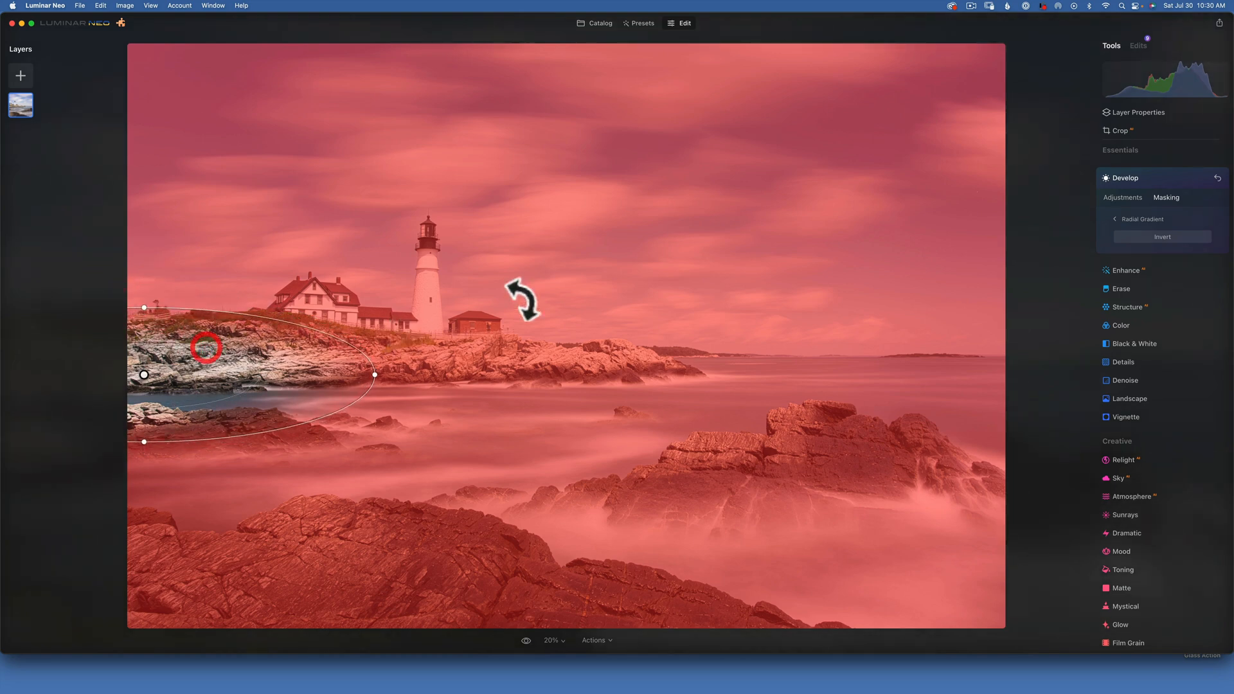
left_click(1170, 235)
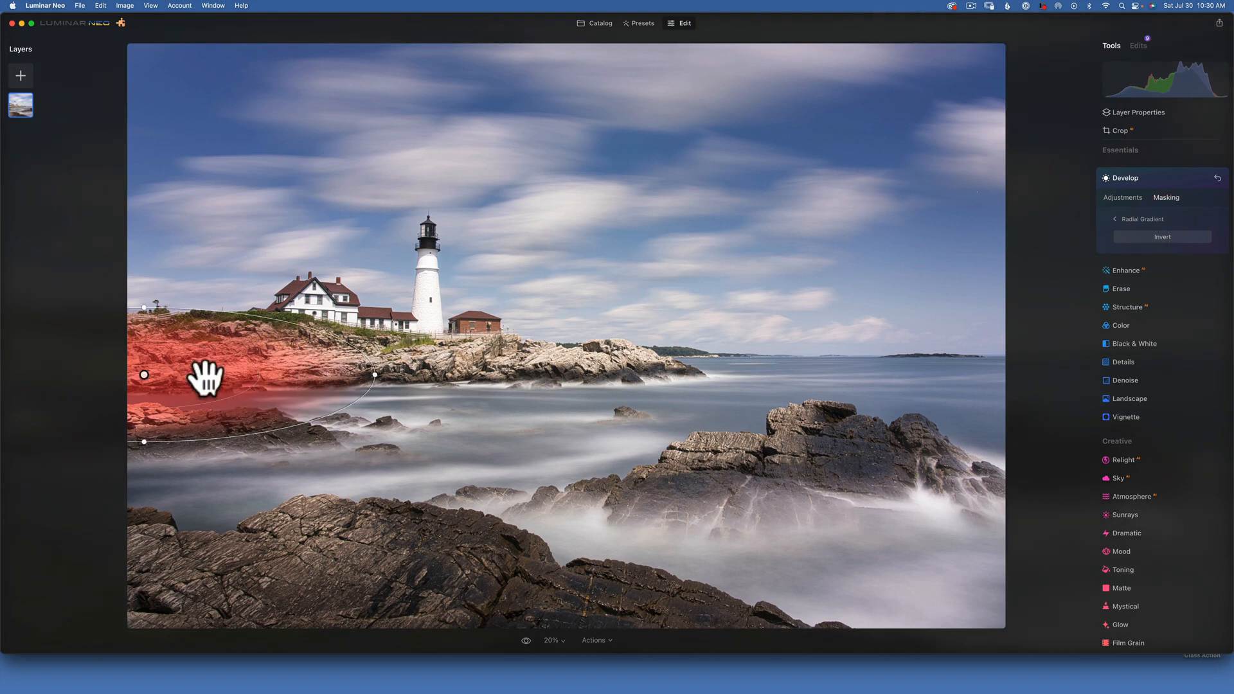
Step: Set the masked shore's exposure to -0.59 and highlights to -33
left_click(1120, 198)
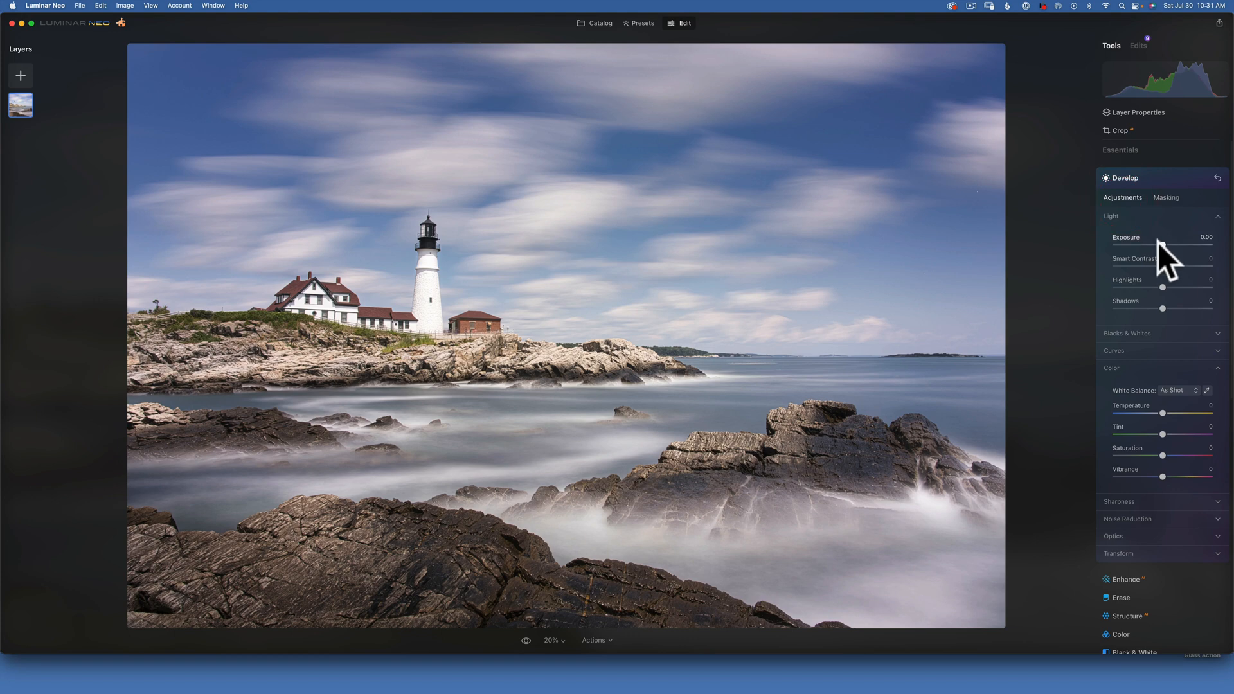
left_click_drag(1162, 245, 1157, 245)
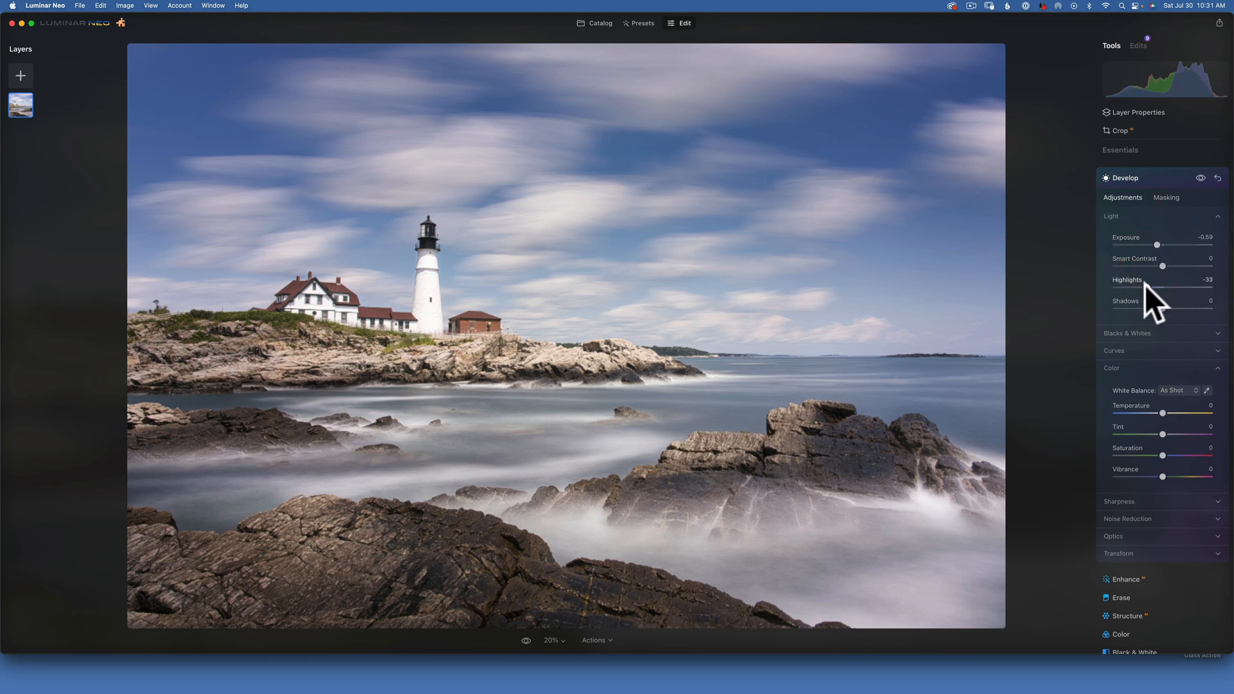
left_click(1125, 179)
Step: Darken the far-left end of the shore with a smaller, inverted Develop radial gradient mask, setting exposure to -0.62
left_click(1124, 170)
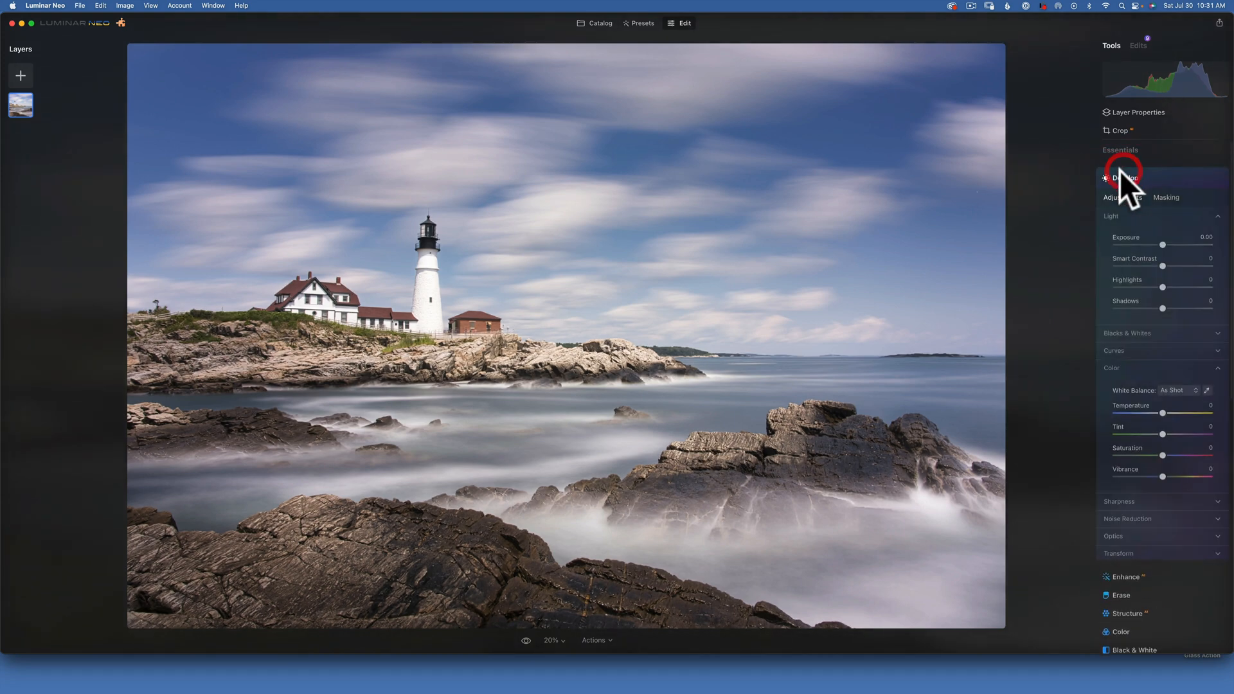
left_click(1166, 197)
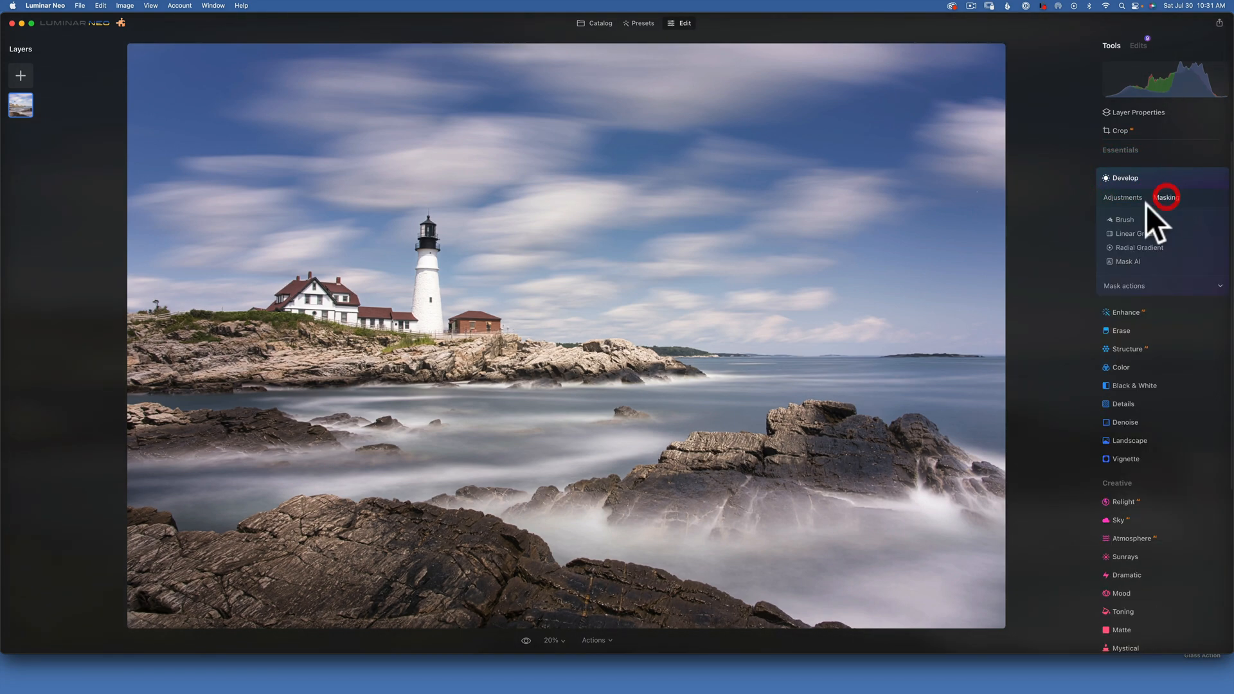
left_click(1133, 247)
mouse_move(201, 368)
left_mouse_down()
mouse_move(218, 365)
mouse_move(207, 367)
left_mouse_up()
left_click_drag(140, 229, 138, 314)
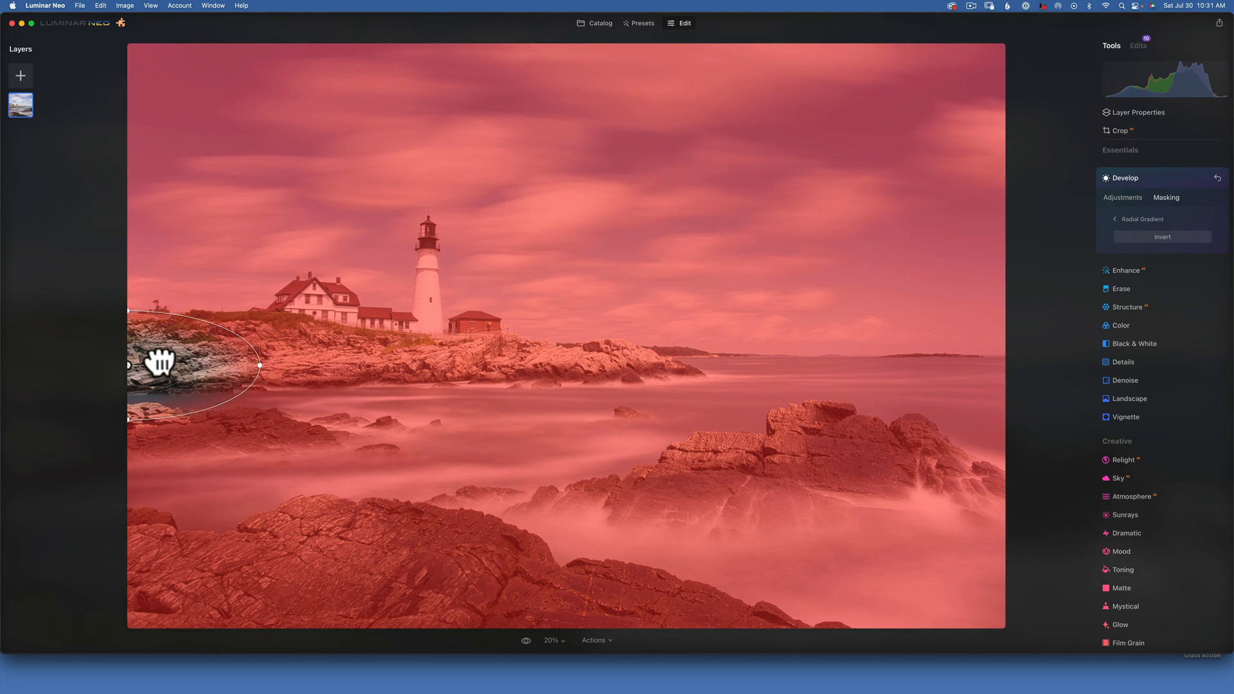
left_click(1163, 237)
left_click(1124, 198)
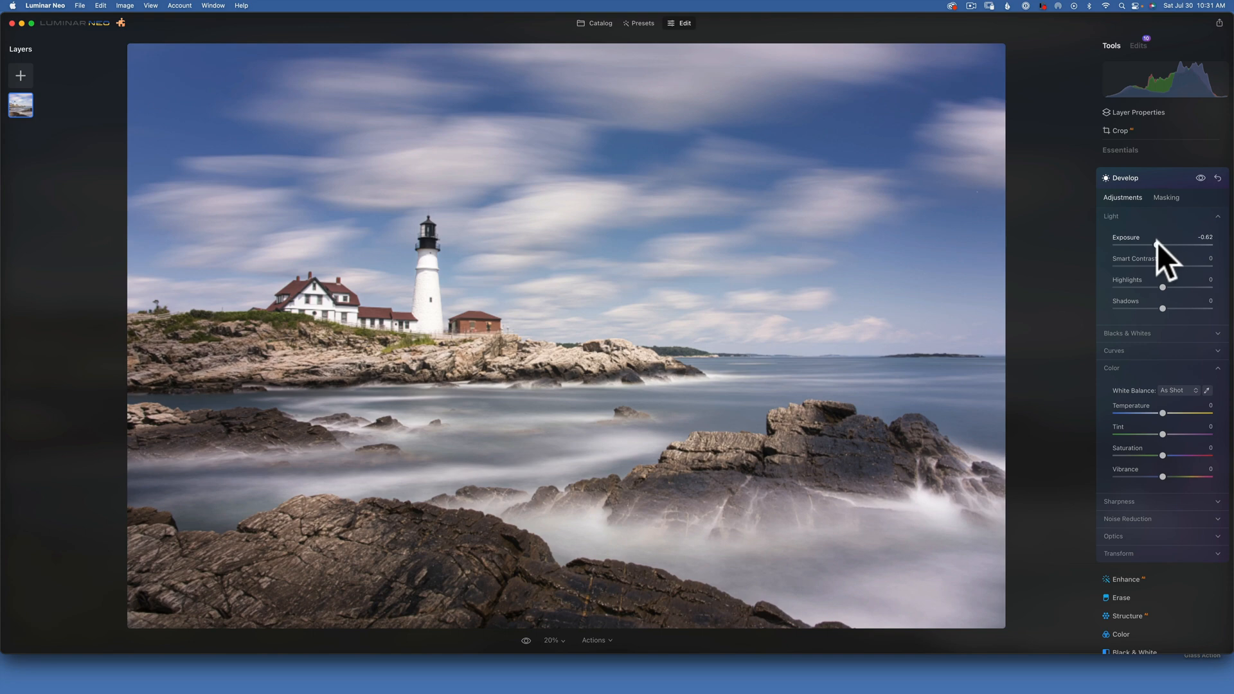
left_click(1127, 176)
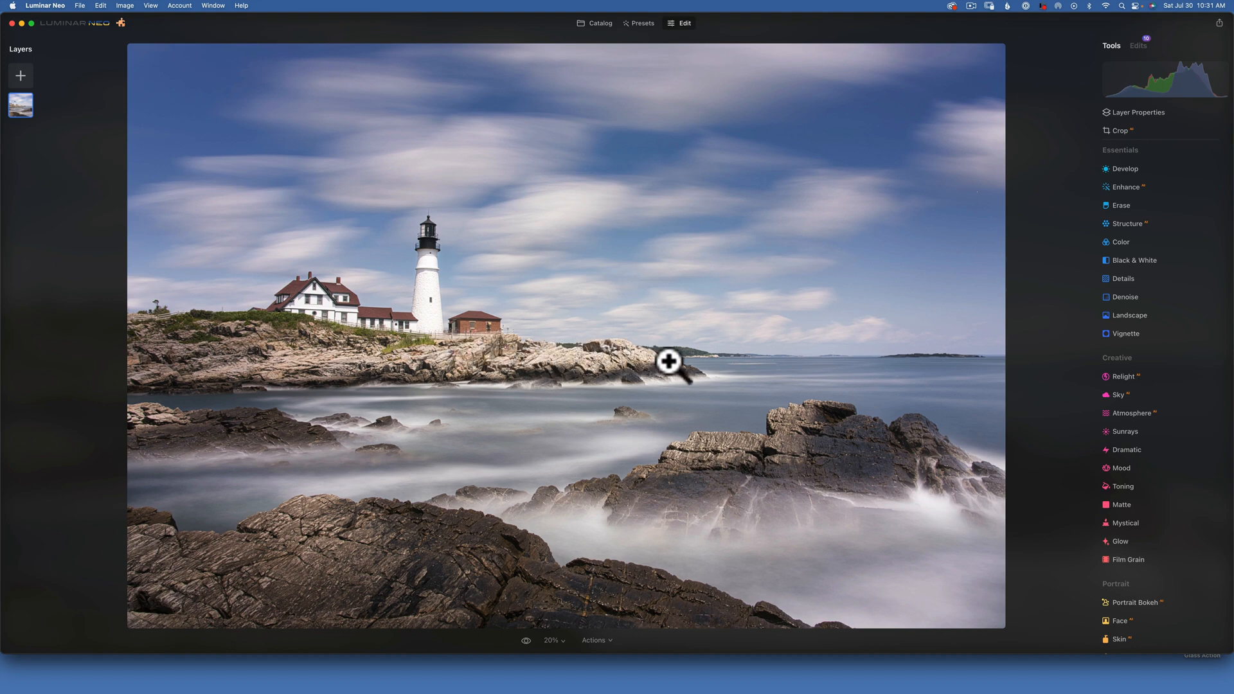
Step: Paint a Develop brush mask along the headland rocks from the lighthouse out to the point, reducing the brush to size 52
left_click(1128, 167)
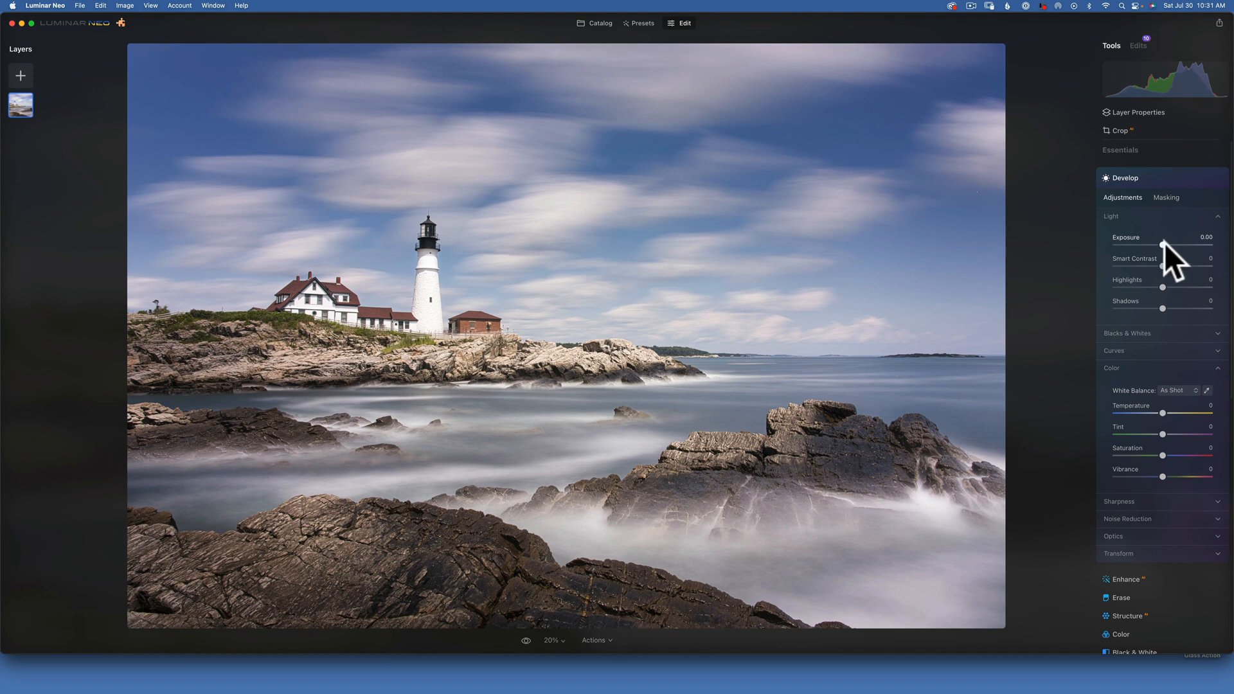
left_click(1168, 197)
left_click(1125, 221)
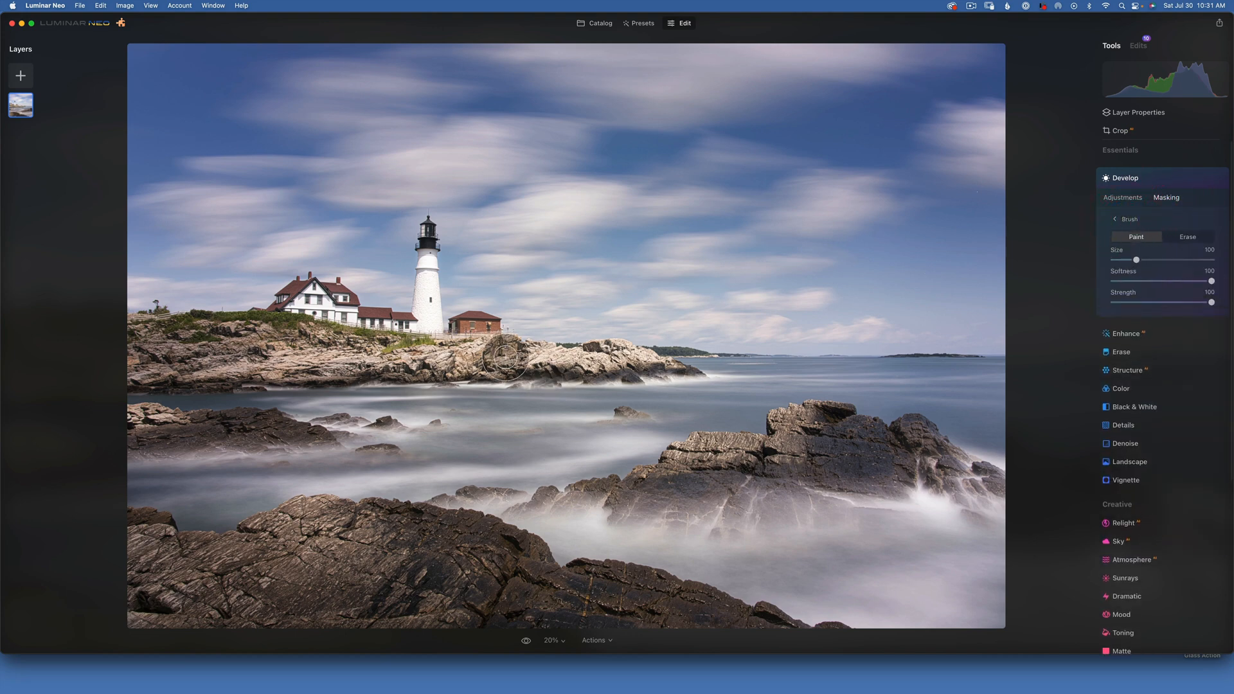
mouse_move(505, 358)
left_mouse_down()
mouse_move(419, 356)
mouse_move(672, 364)
left_mouse_up()
key("[")
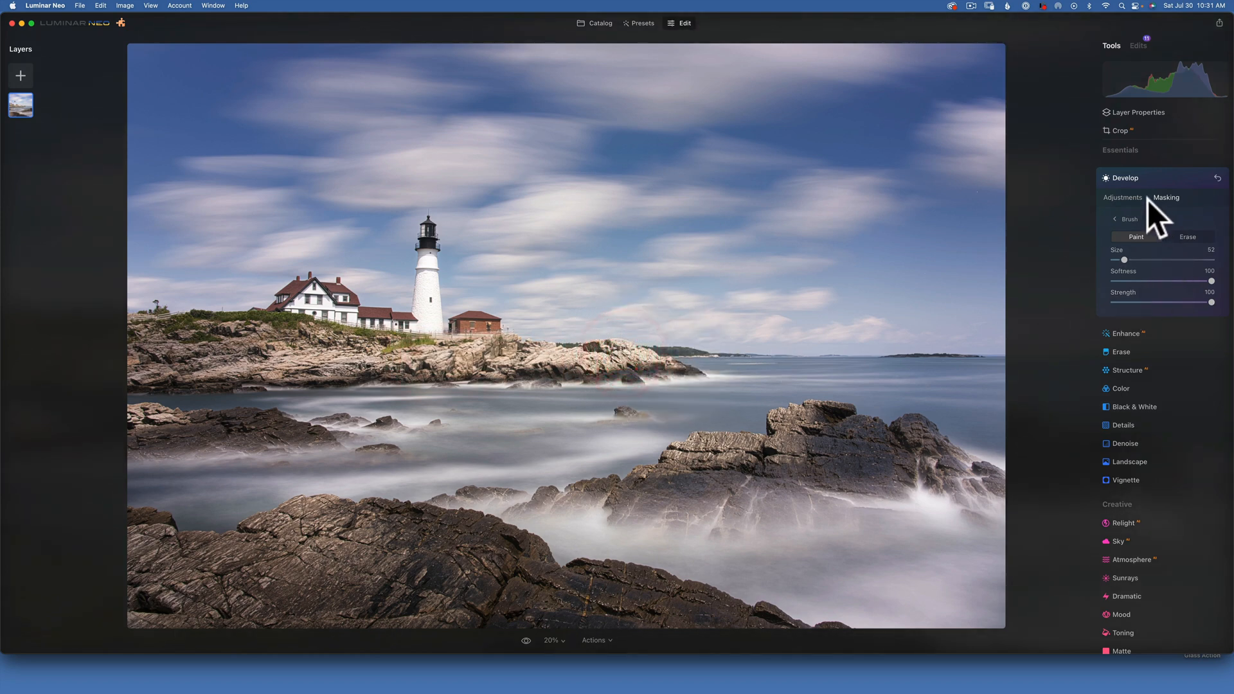
Step: Set the highlights of the brush-masked headland rocks to -60 in Develop
left_click(1126, 198)
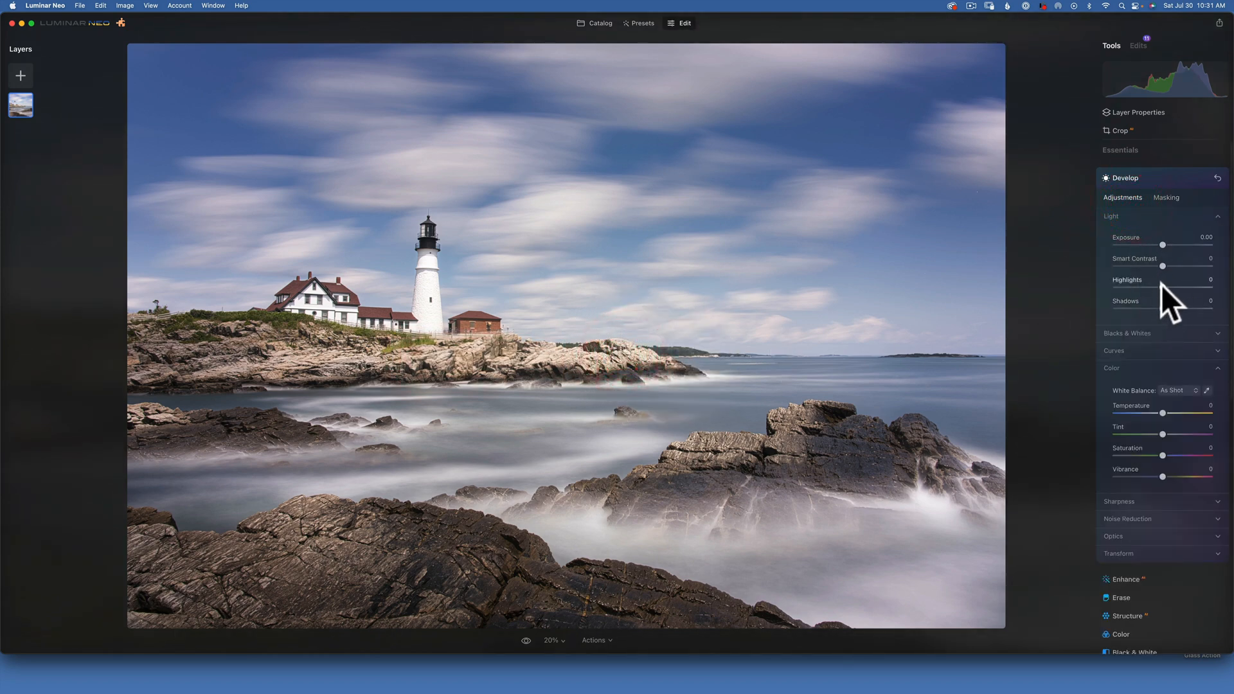
left_click_drag(1162, 284, 1135, 283)
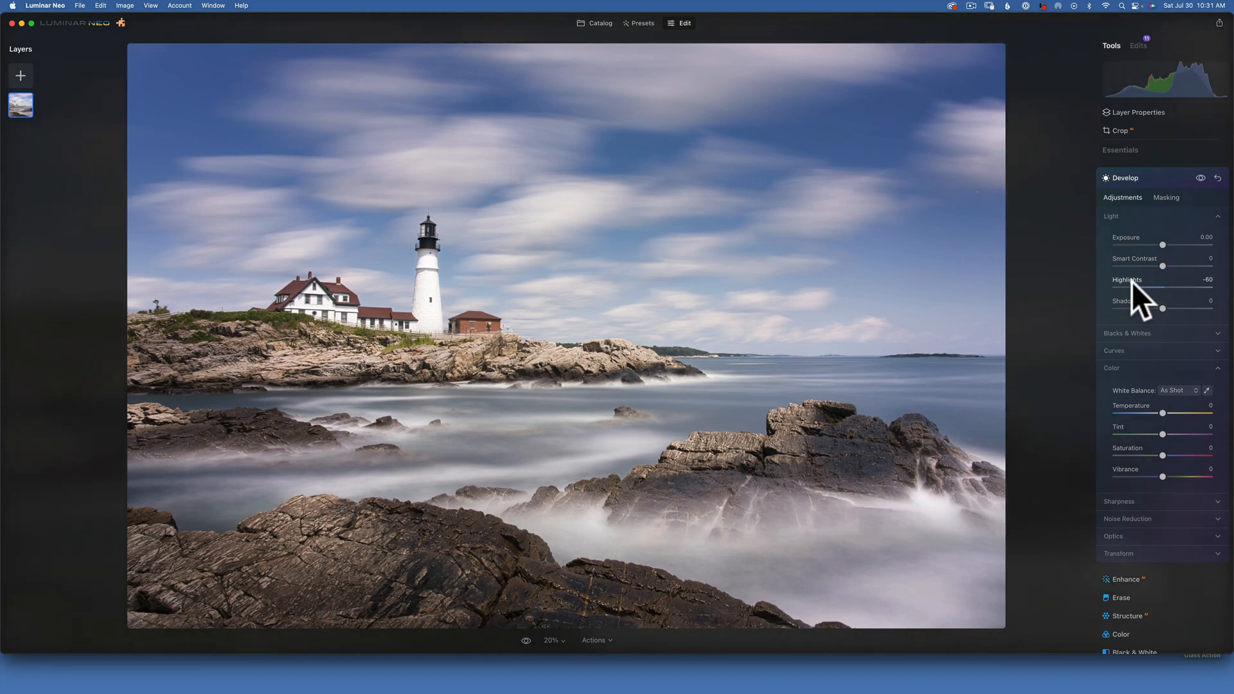
left_click(1128, 178)
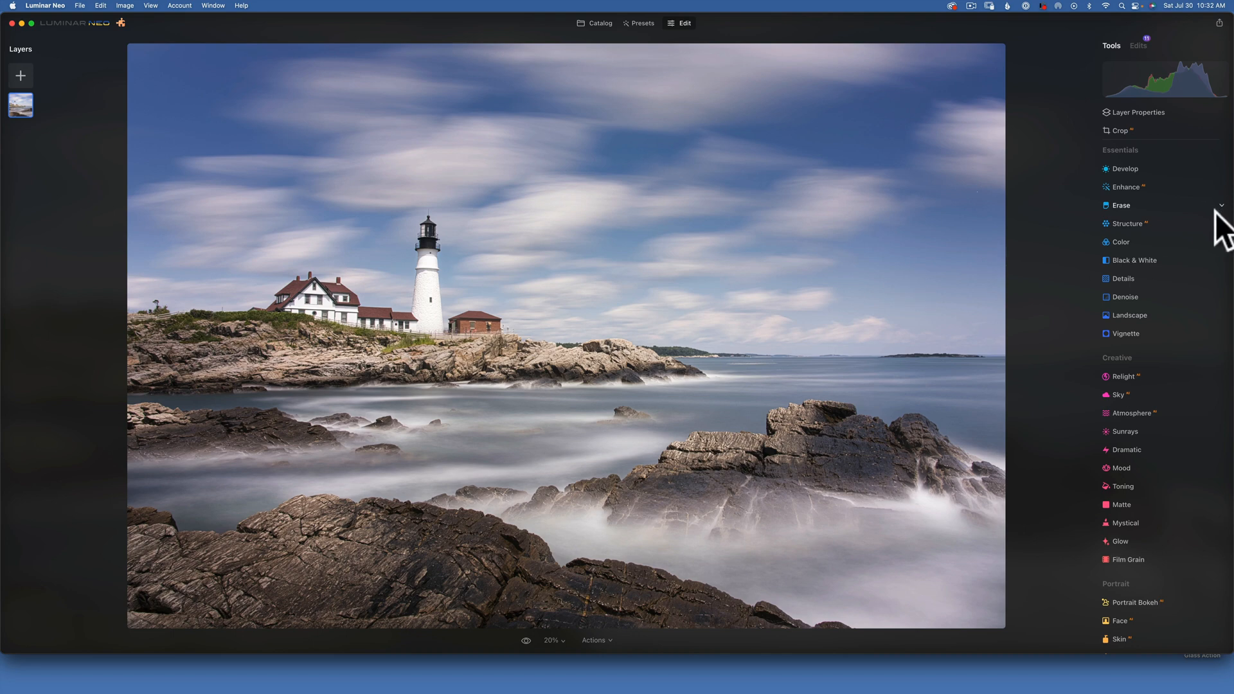
Step: Add Structure with an amount of 27 and brush its mask over the rock outcrop at the right of the photo
left_click(1132, 222)
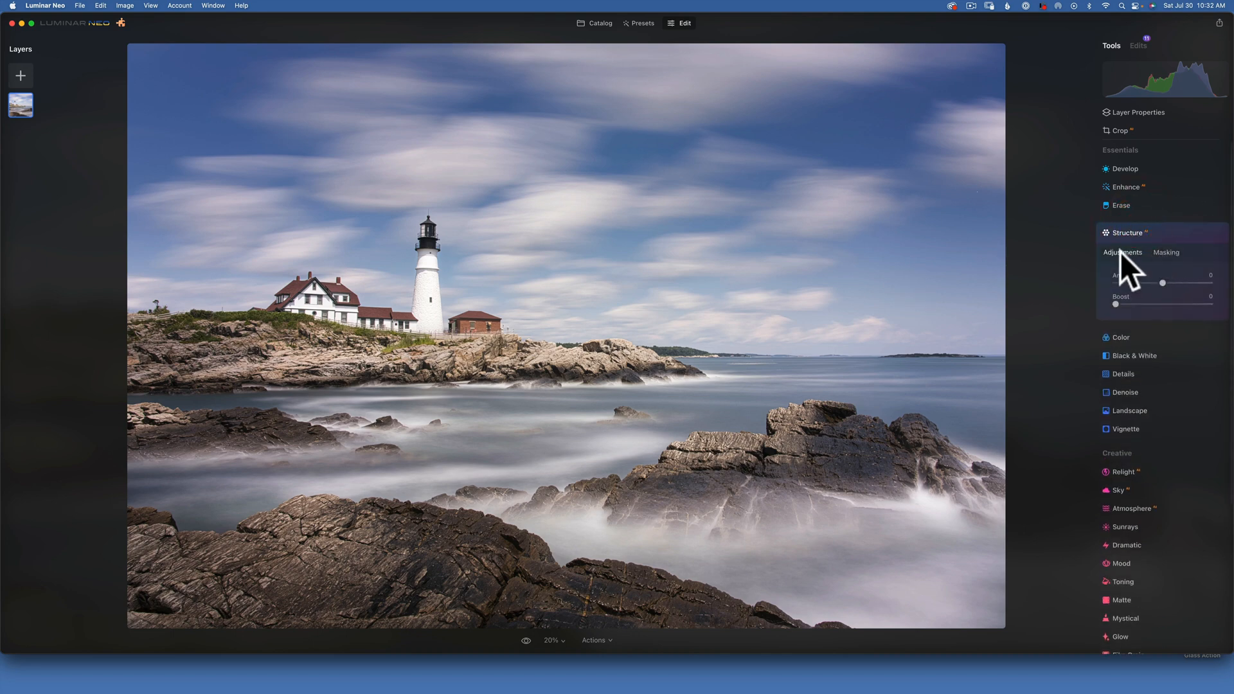
left_click_drag(1163, 281, 1178, 283)
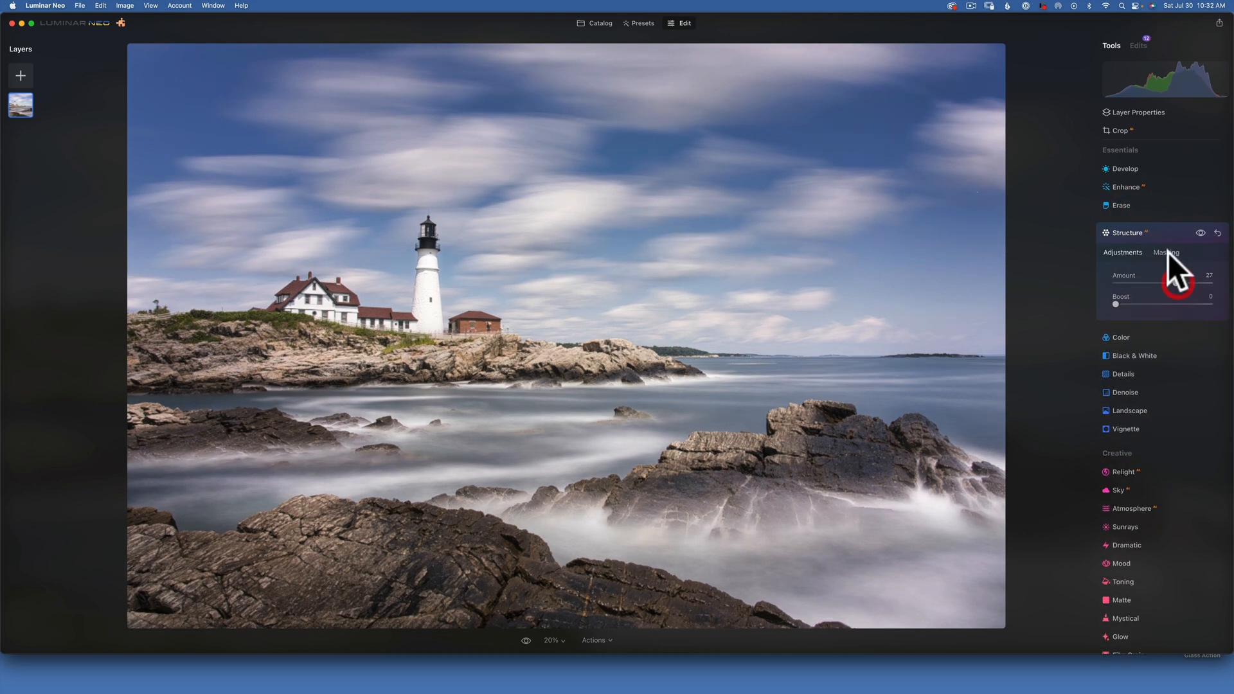
left_click(1166, 253)
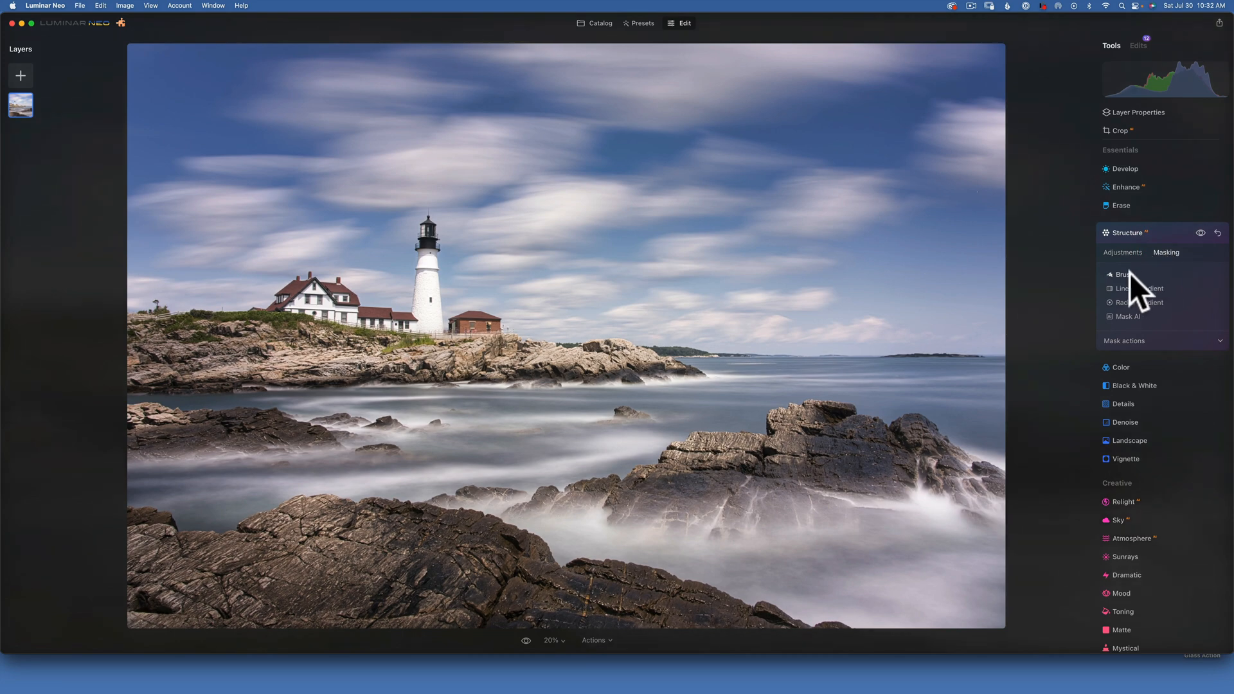
left_click(1129, 274)
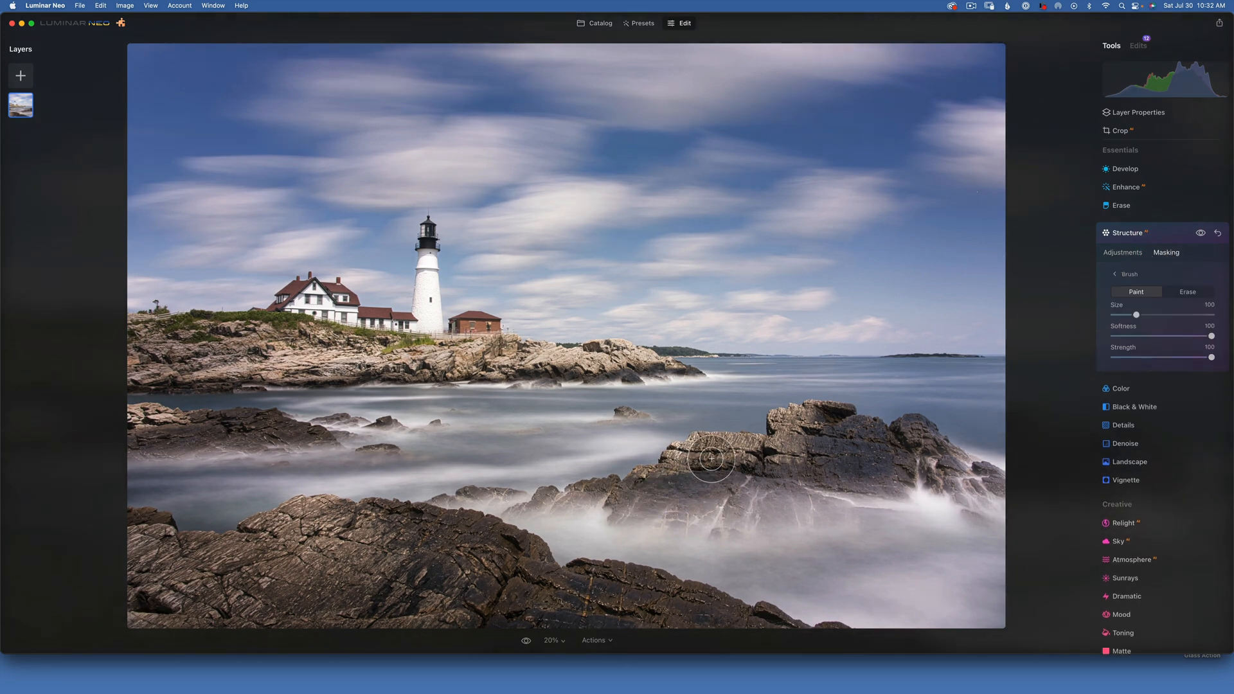
mouse_move(711, 458)
left_mouse_down()
mouse_move(810, 425)
mouse_move(835, 431)
left_mouse_up()
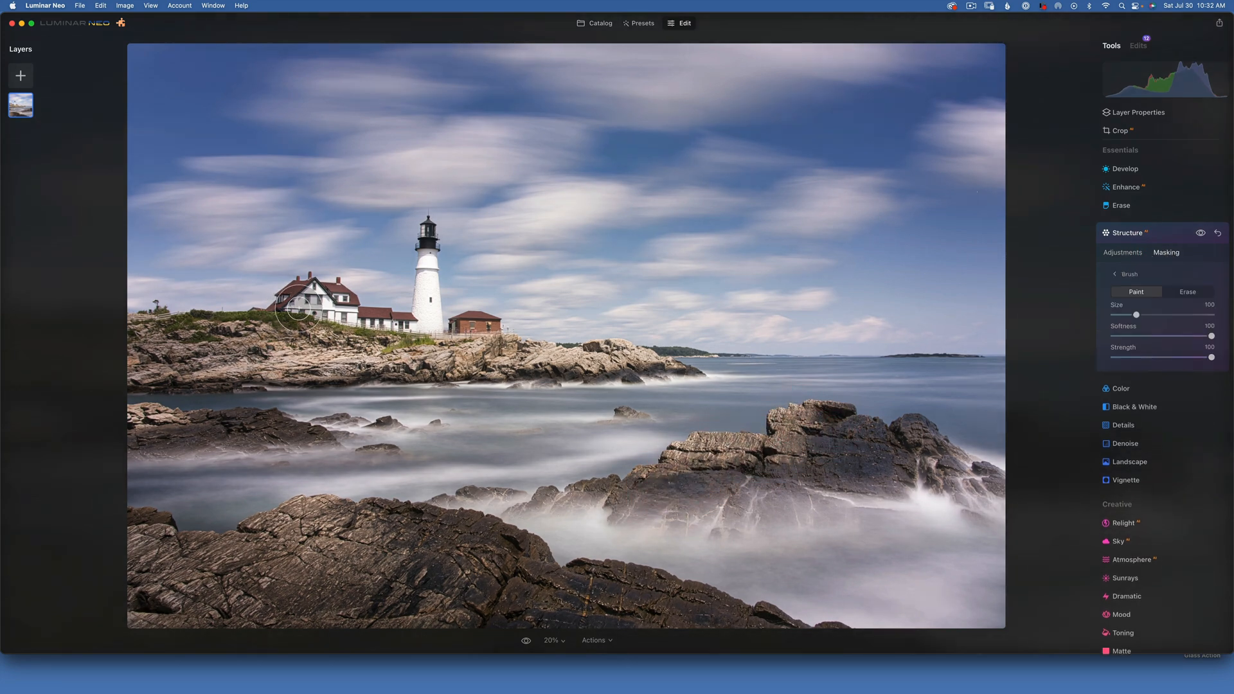
Step: Extend the Structure mask over the white house, lighthouse and small brick building, reducing the brush to size 52
mouse_move(302, 312)
left_mouse_down()
mouse_move(352, 332)
mouse_move(415, 330)
mouse_move(426, 268)
left_mouse_up()
key("bracketleft")
key("bracketleft")
key("bracketleft")
key("bracketleft")
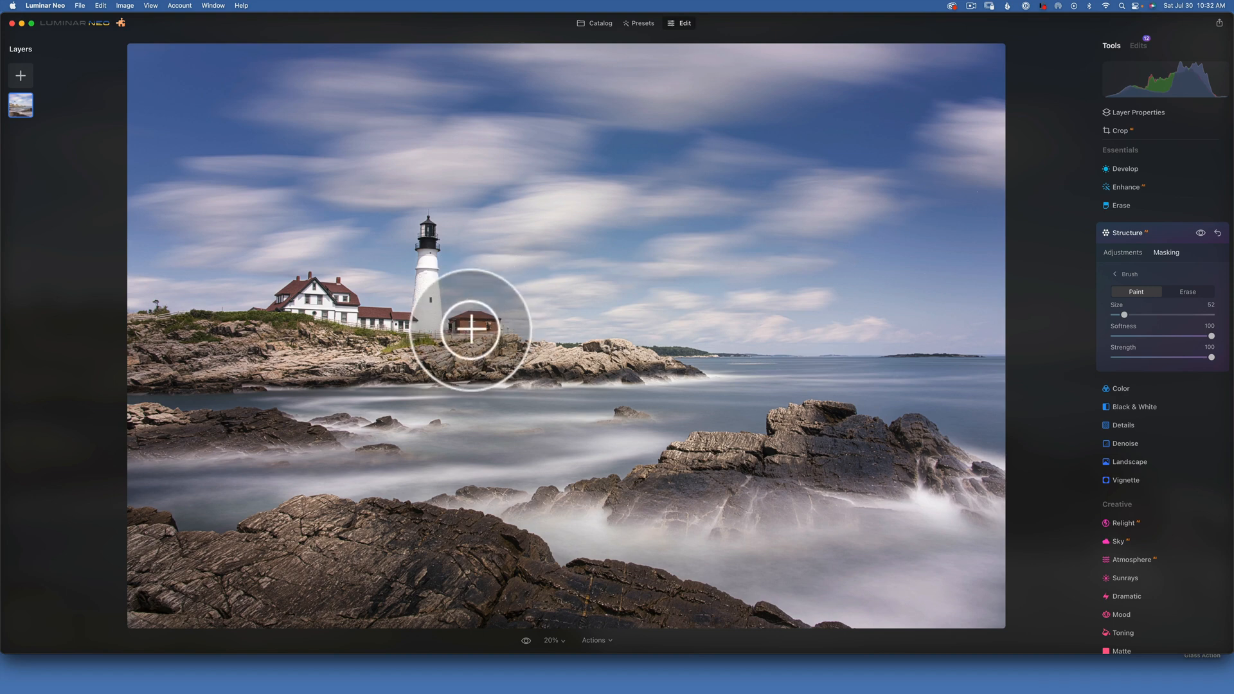
left_click_drag(470, 330, 498, 330)
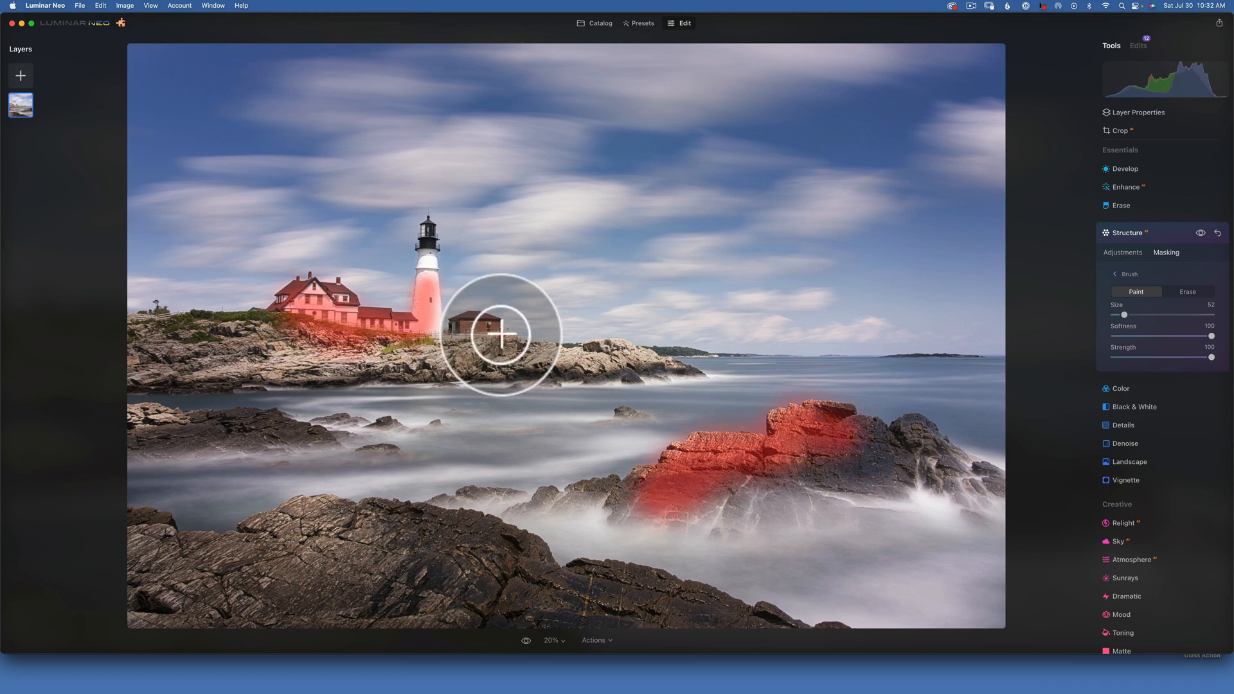
left_click(1128, 231)
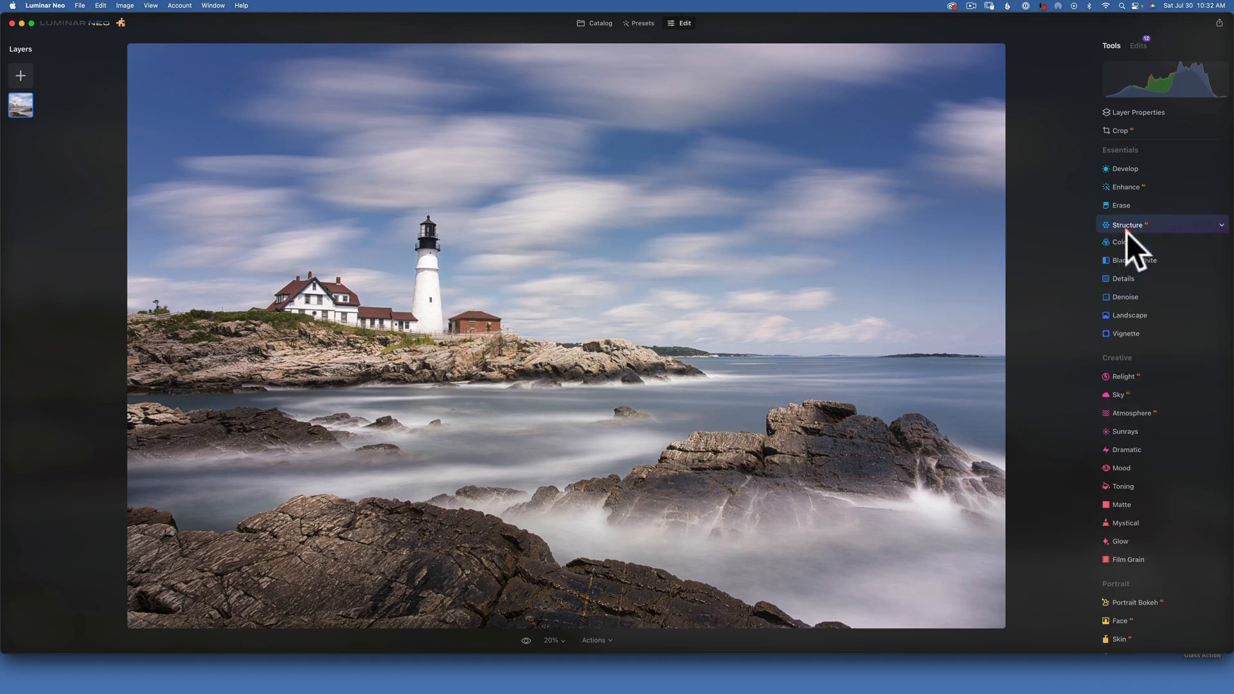
left_click(1127, 314)
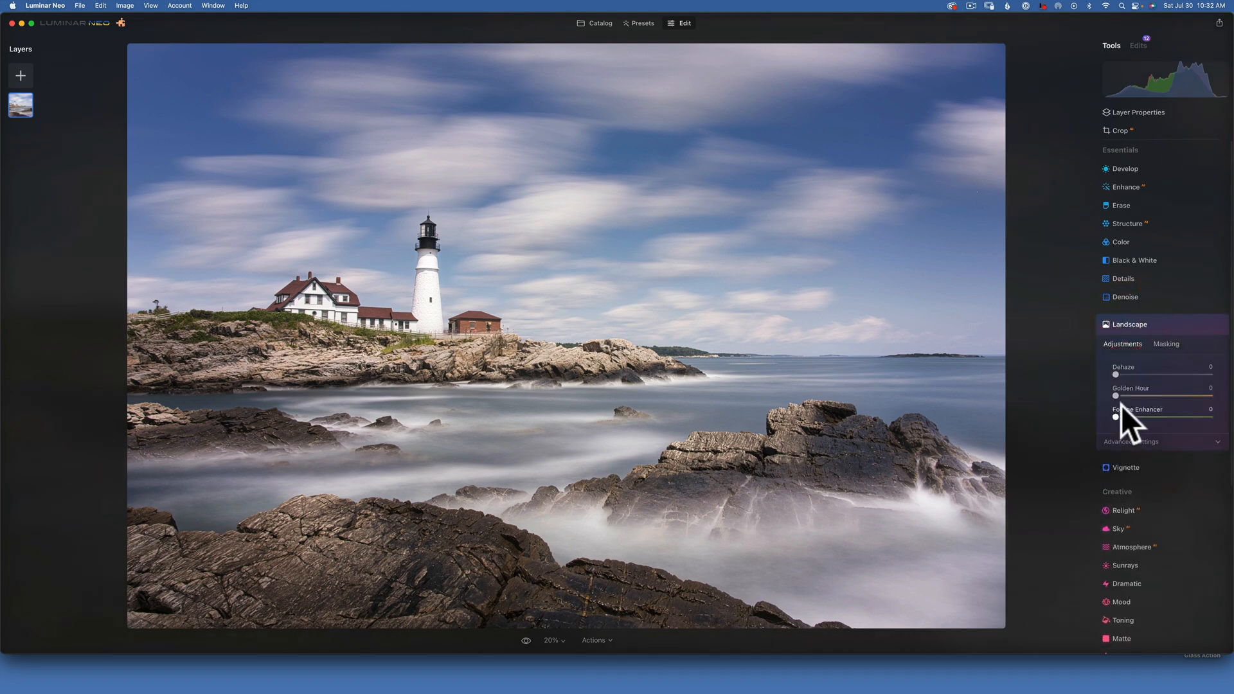
left_click_drag(1117, 395, 1070, 397)
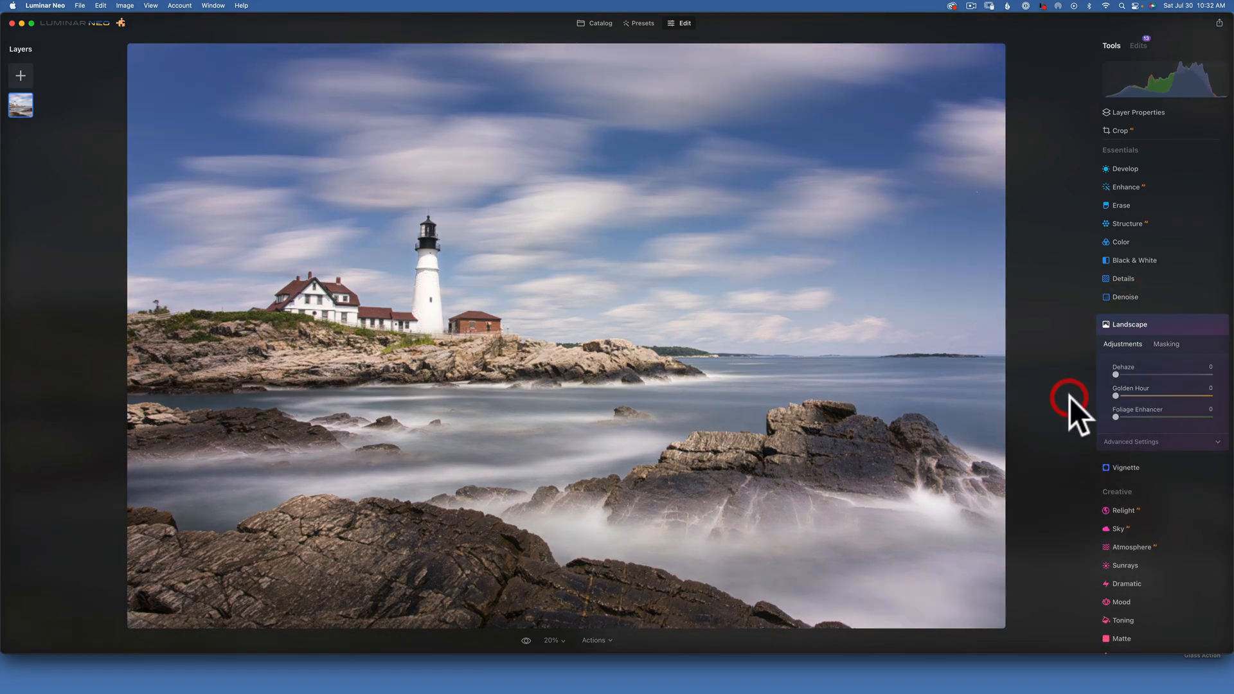
left_click(1128, 321)
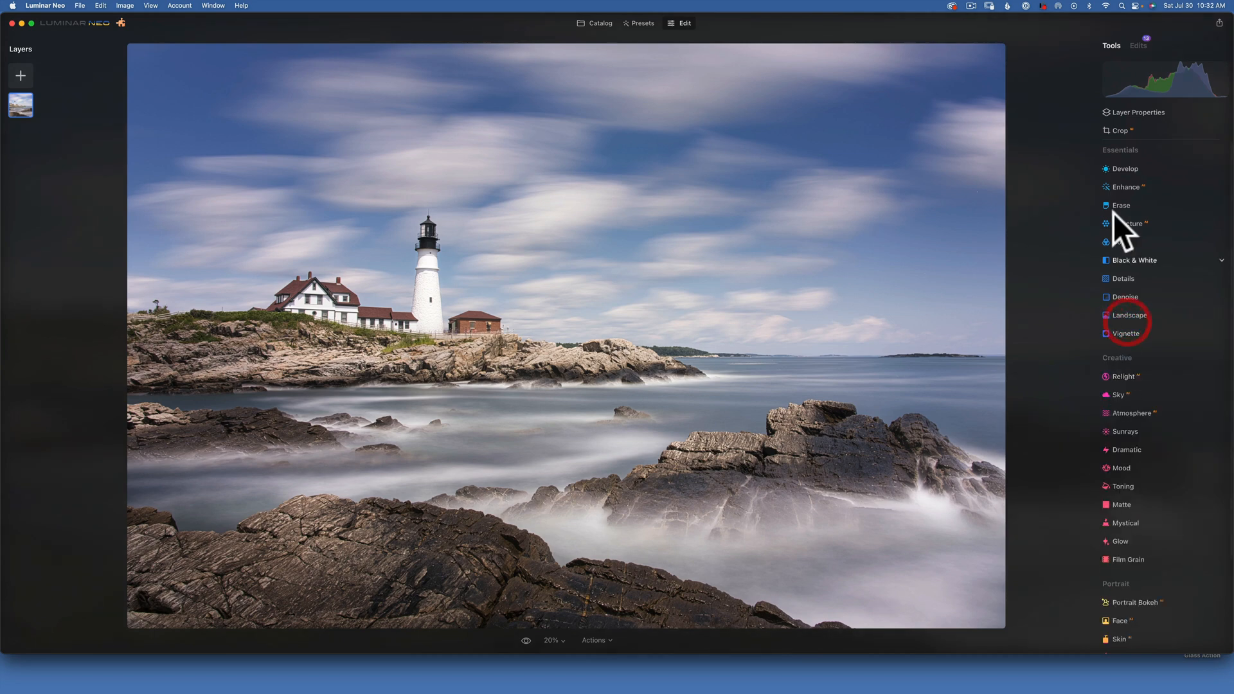
Step: Correct the white balance in Develop by sampling the white lighthouse tower as the neutral target
left_click(1130, 171)
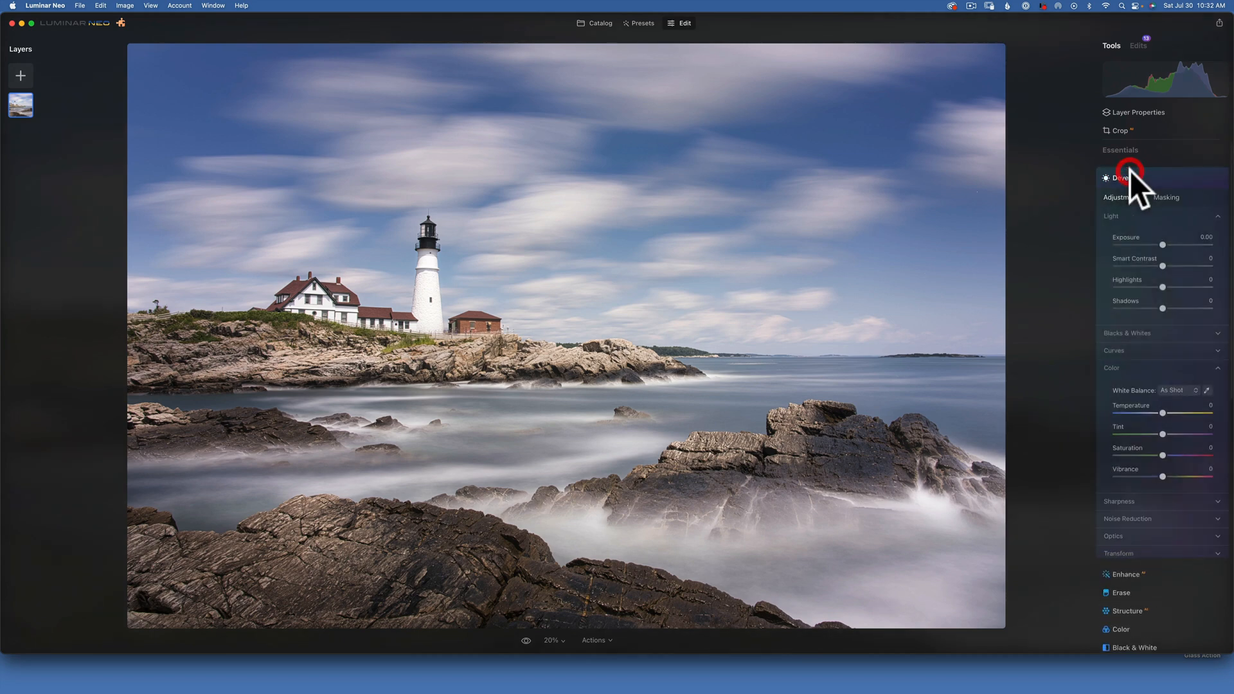
left_click(1207, 390)
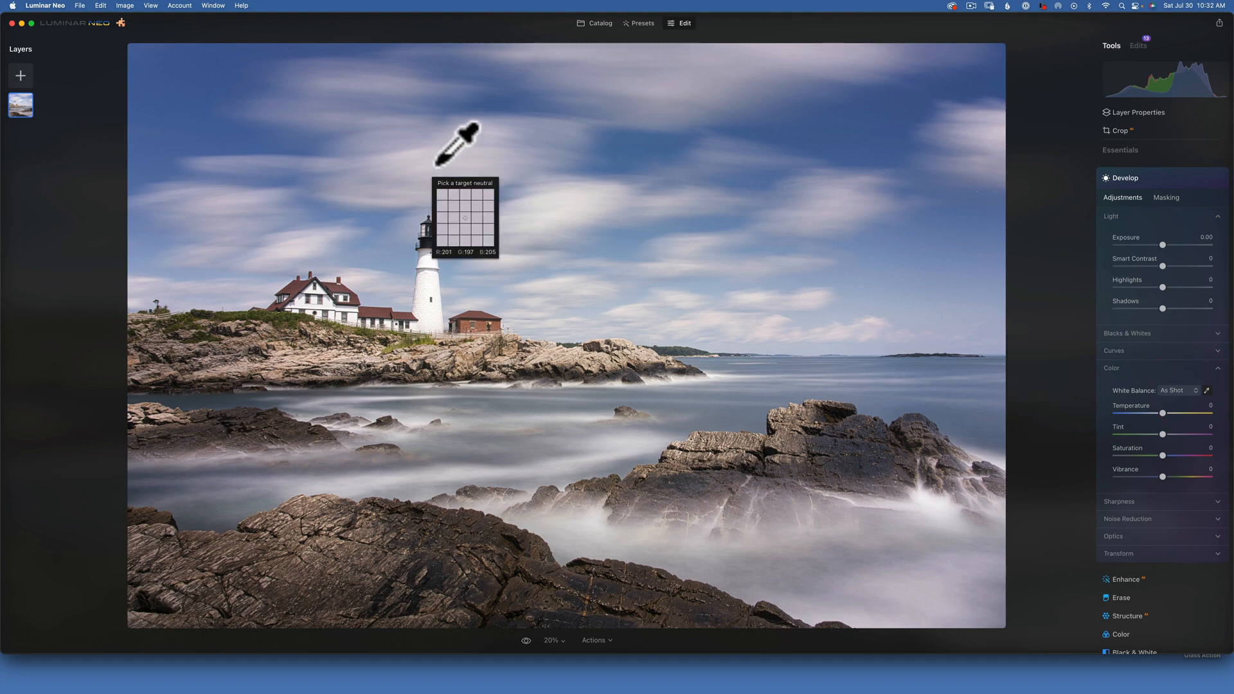
left_click(424, 277)
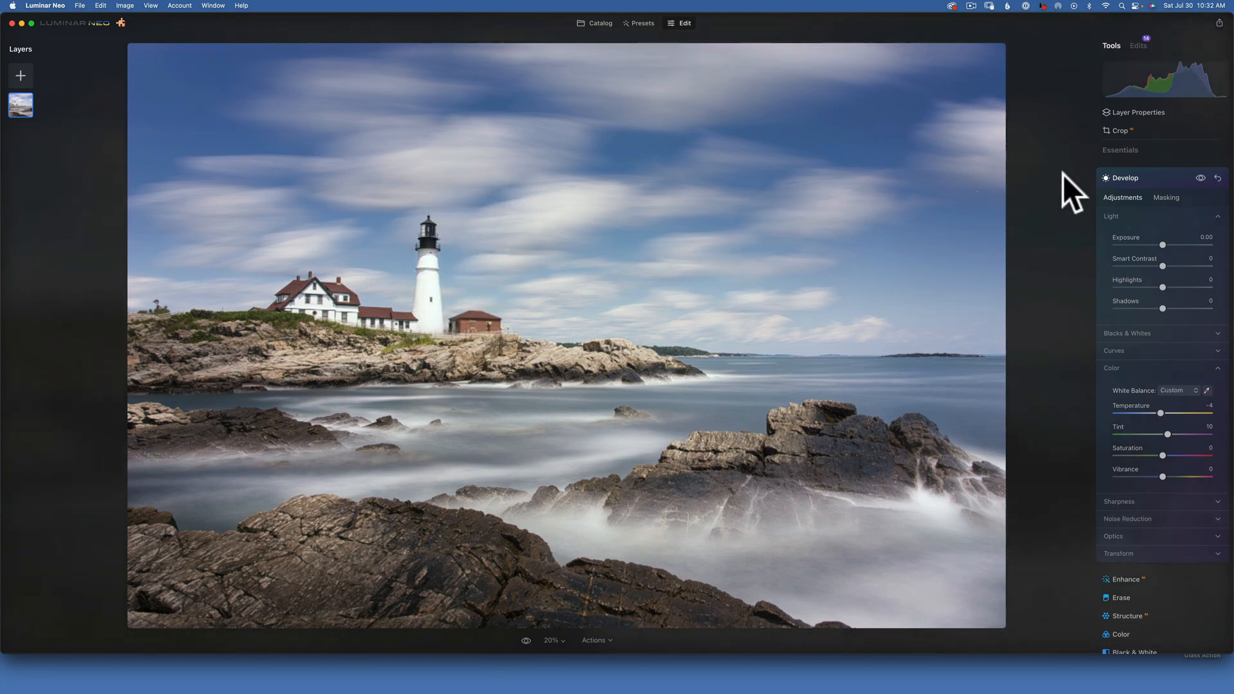
left_click(1126, 178)
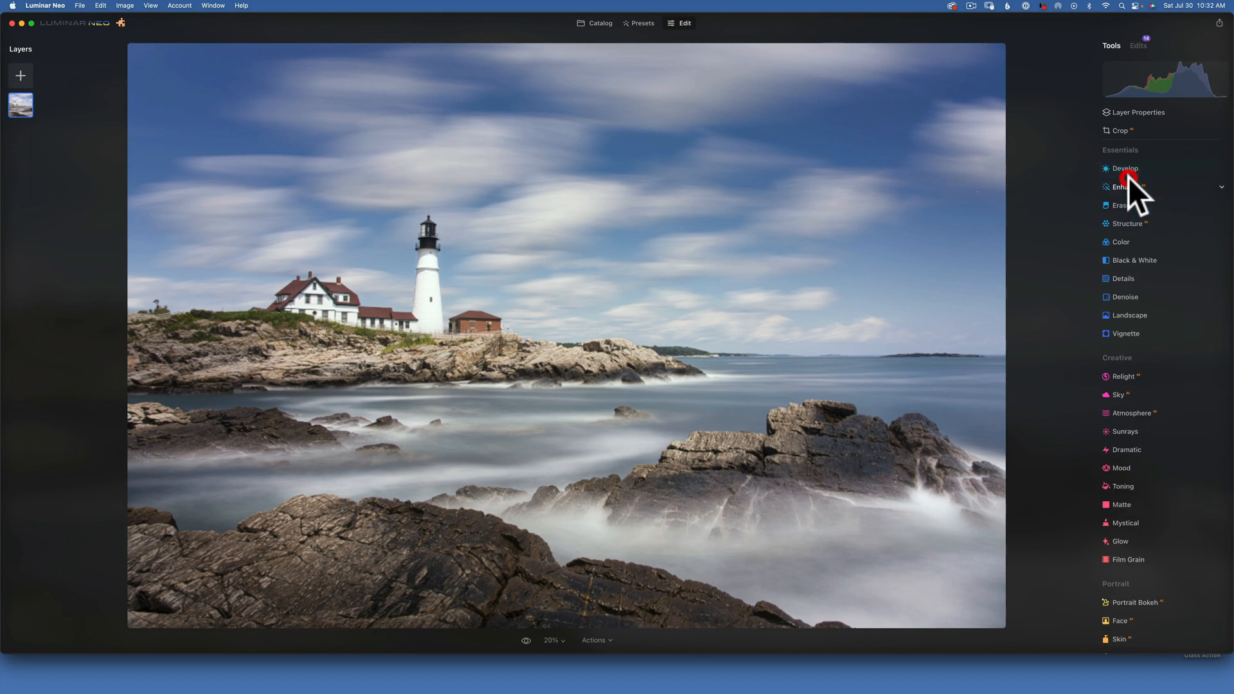
Step: Warm the whole photo with a Landscape Golden Hour amount of 33
left_click(1138, 315)
left_click_drag(1115, 395, 1148, 394)
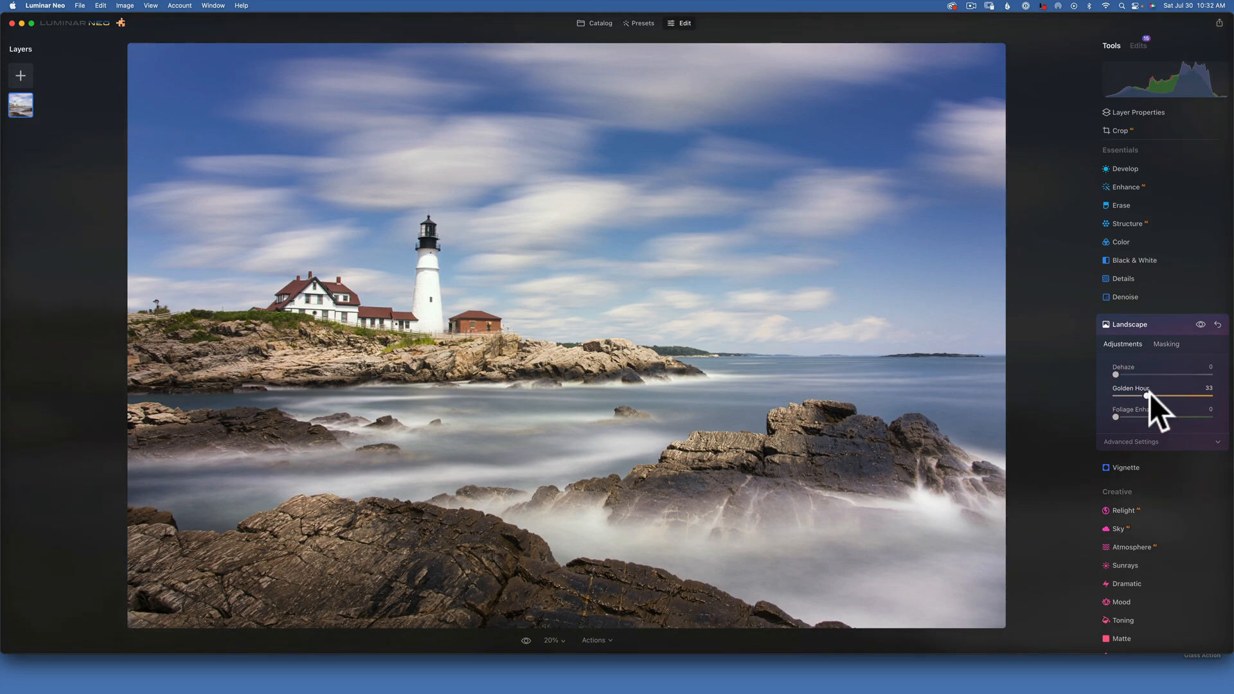
left_click(1143, 322)
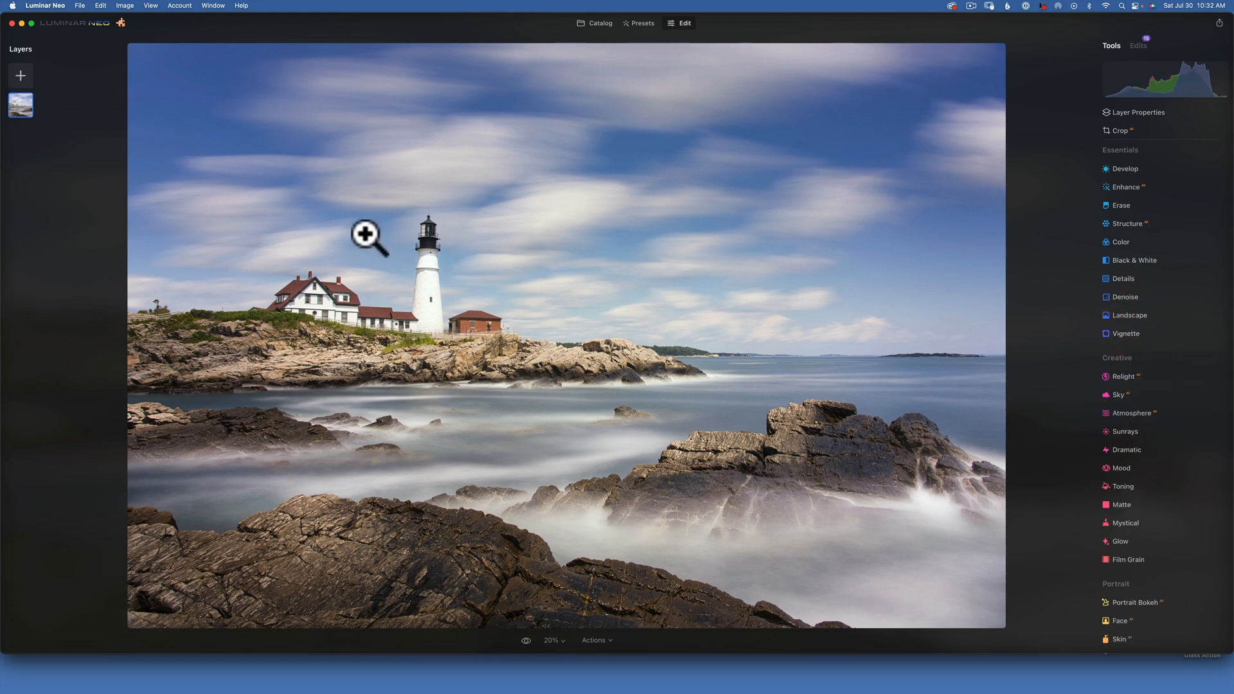
Step: Darken and mute the blues with Color HSL, setting blue luminance to -89 and blue saturation to -17
left_click(1120, 241)
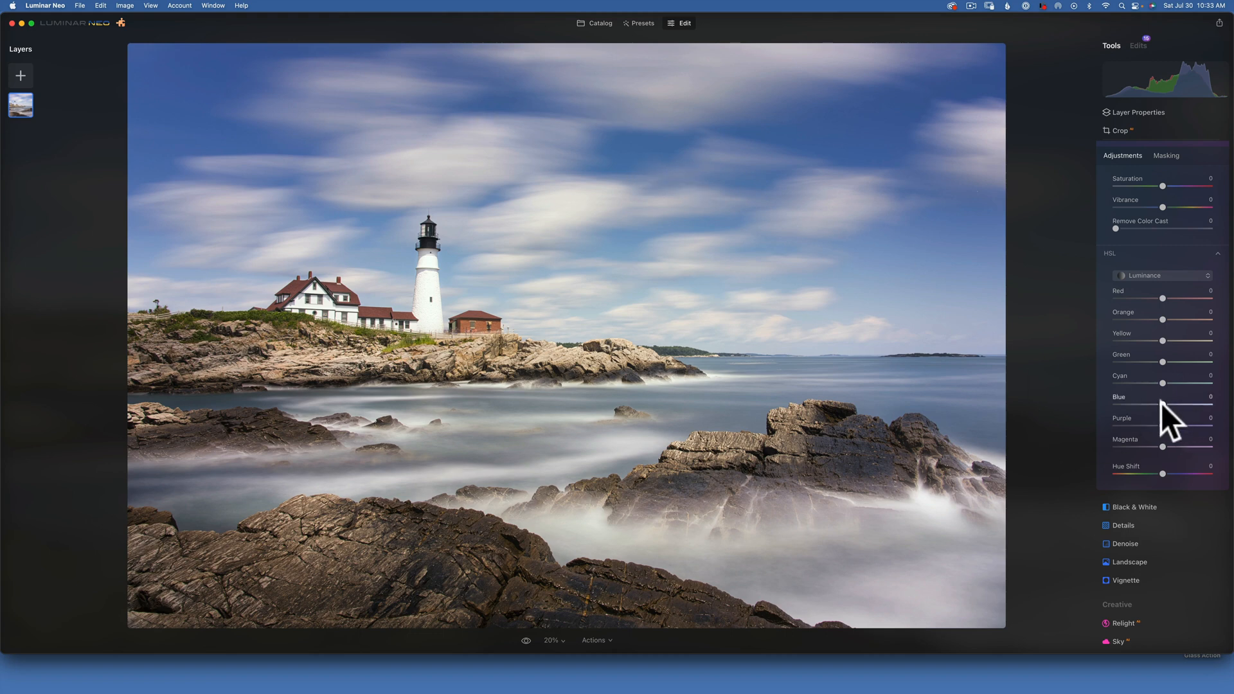
left_click_drag(1162, 403, 1113, 403)
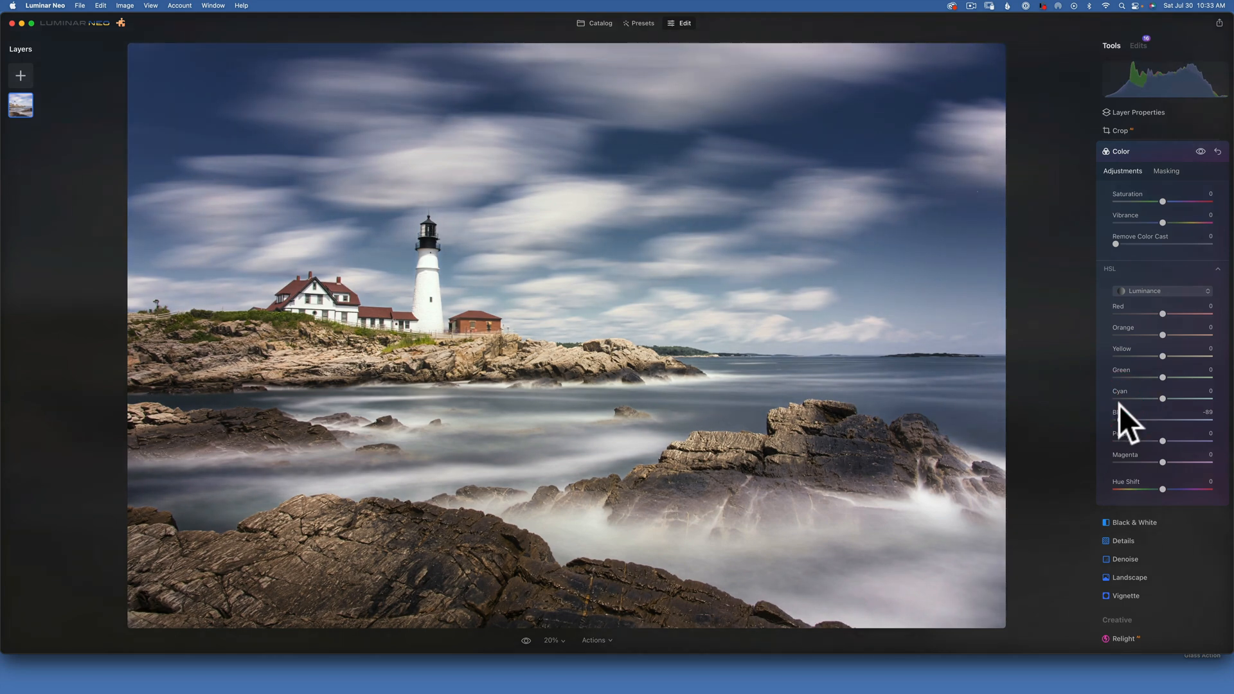
left_click(1157, 292)
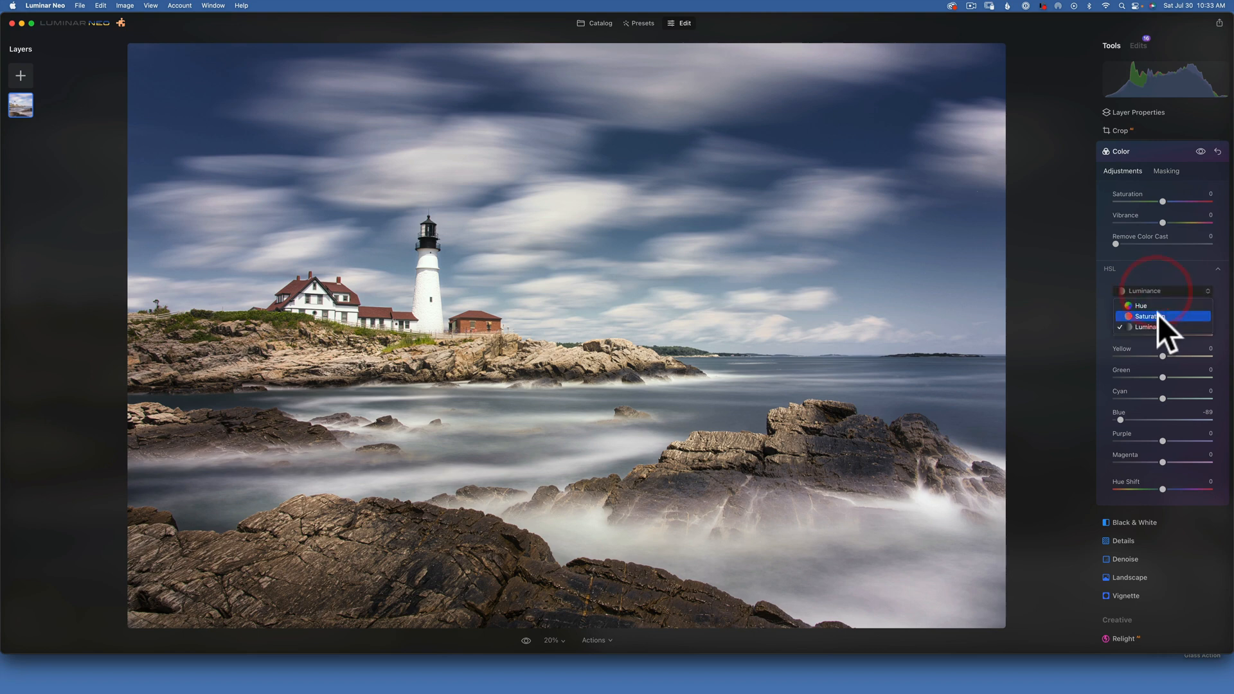
left_click(1158, 314)
left_click_drag(1162, 419, 1143, 416)
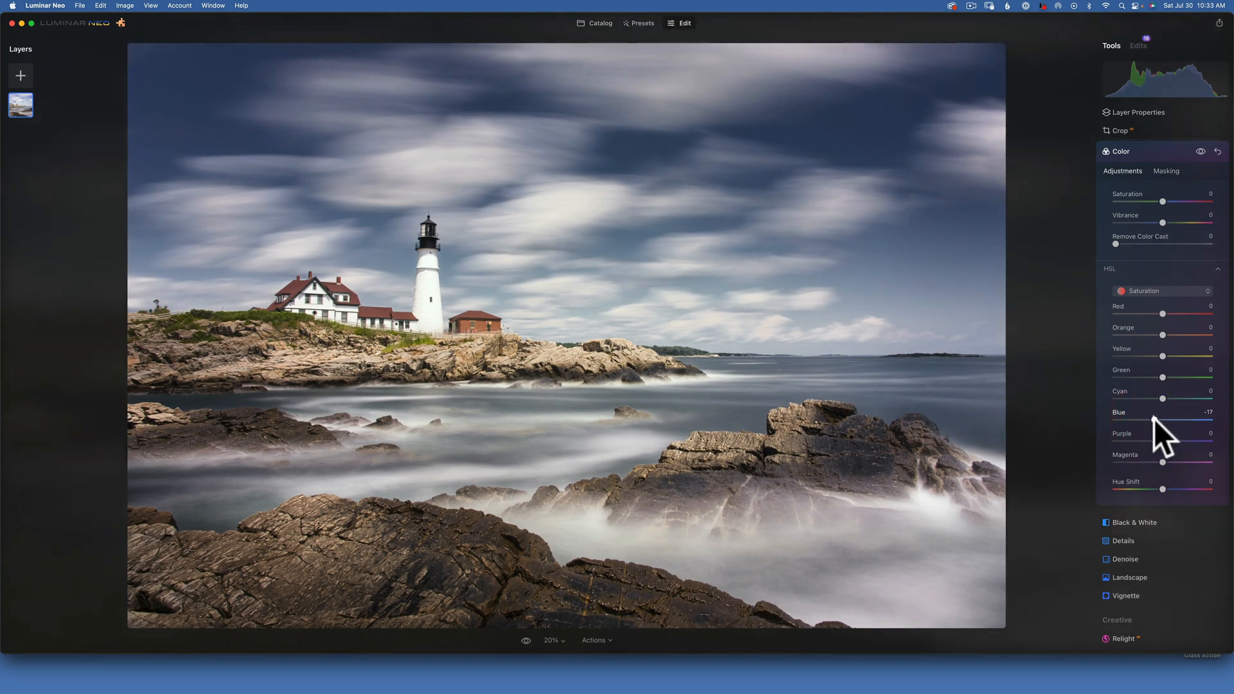
left_click(1133, 147)
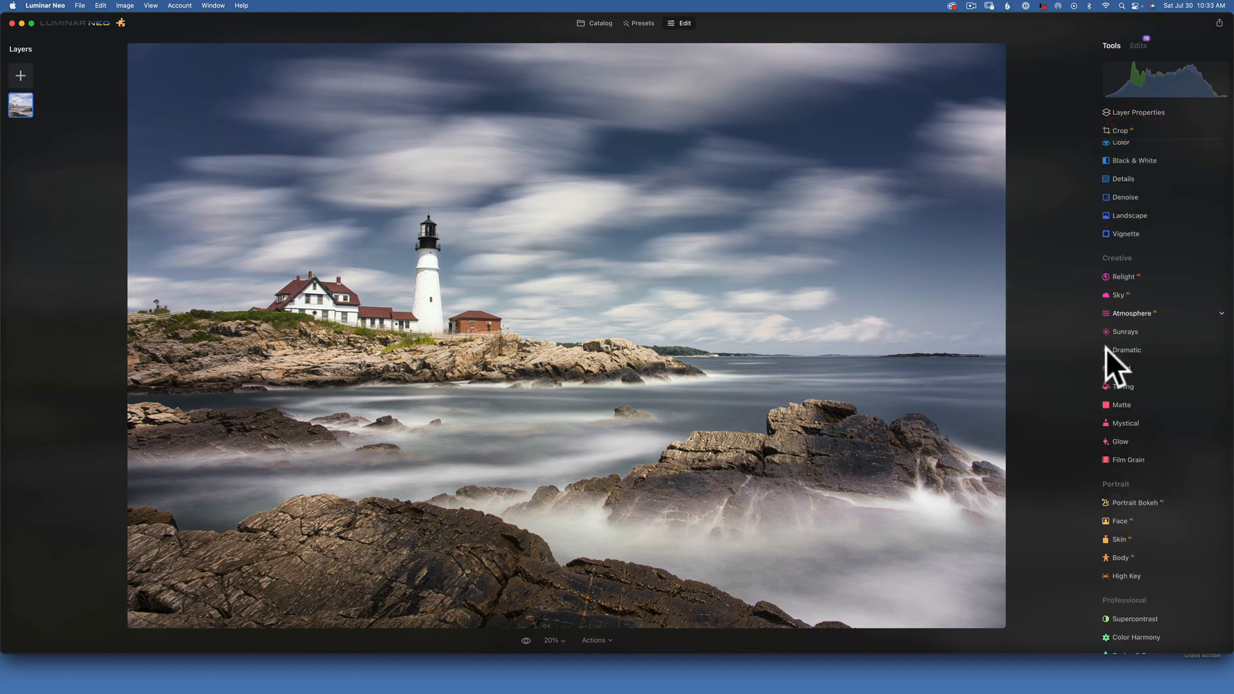
Step: Center a vignette on the lower part of the lighthouse tower
scroll(1127, 321, "down", 1)
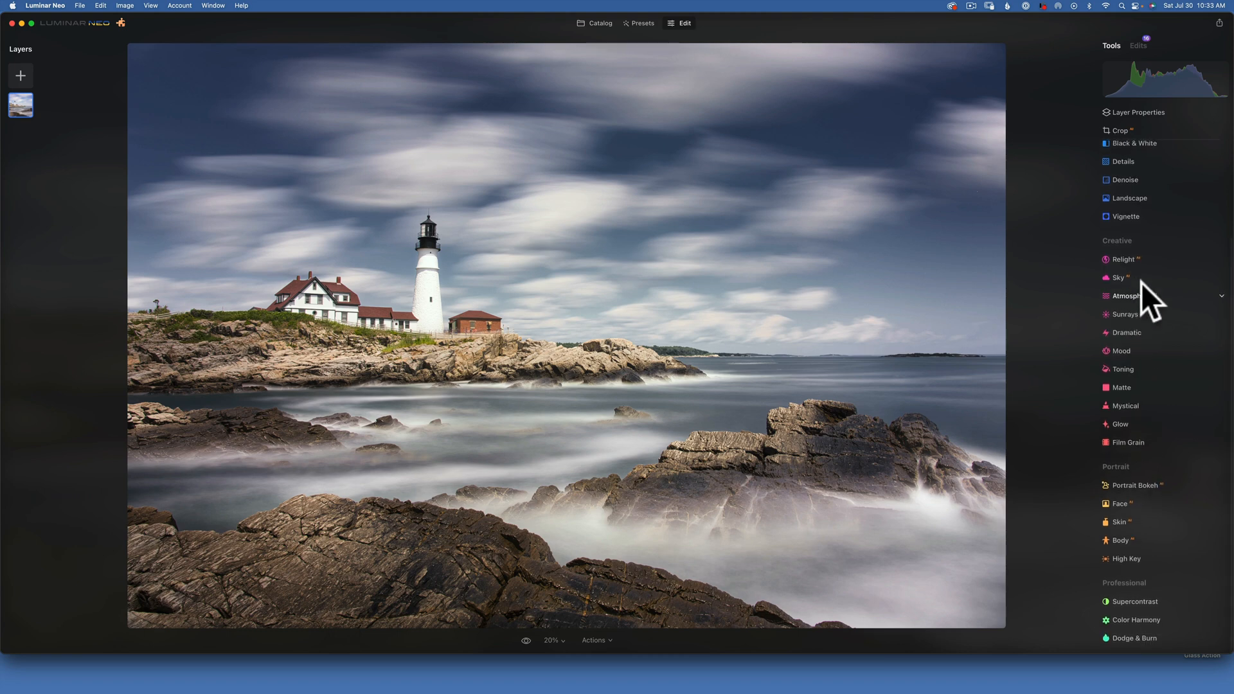
left_click(1131, 218)
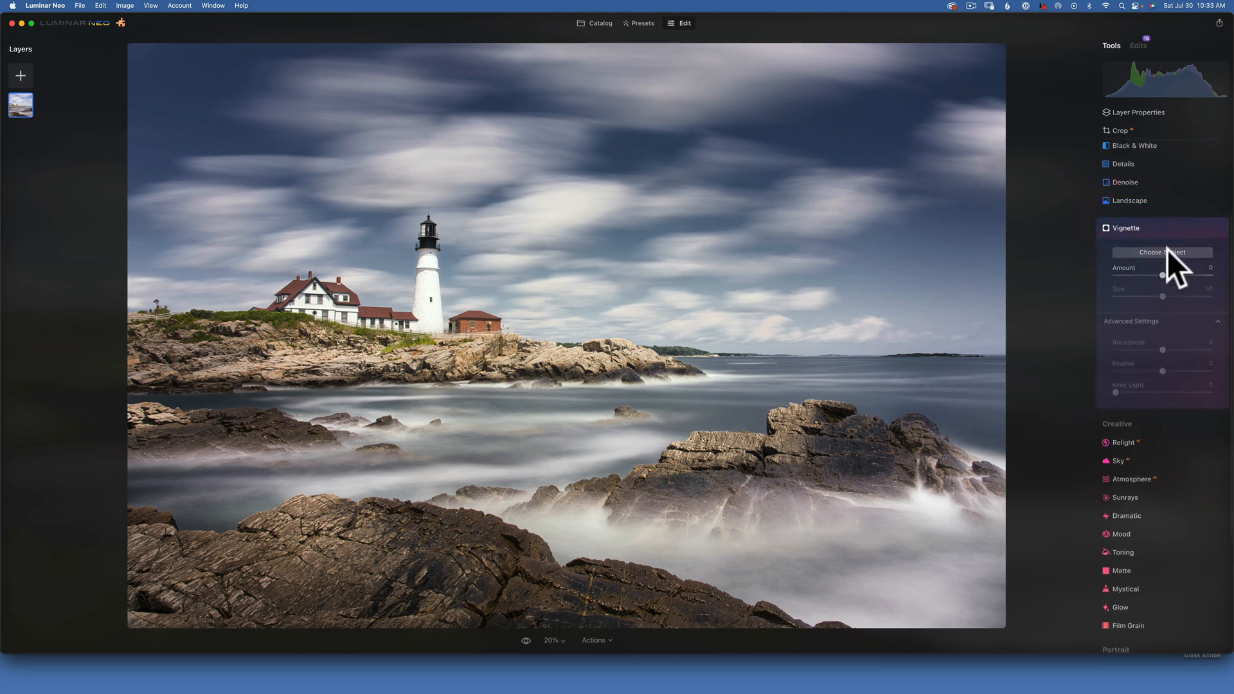
left_click(1167, 250)
left_click(426, 315)
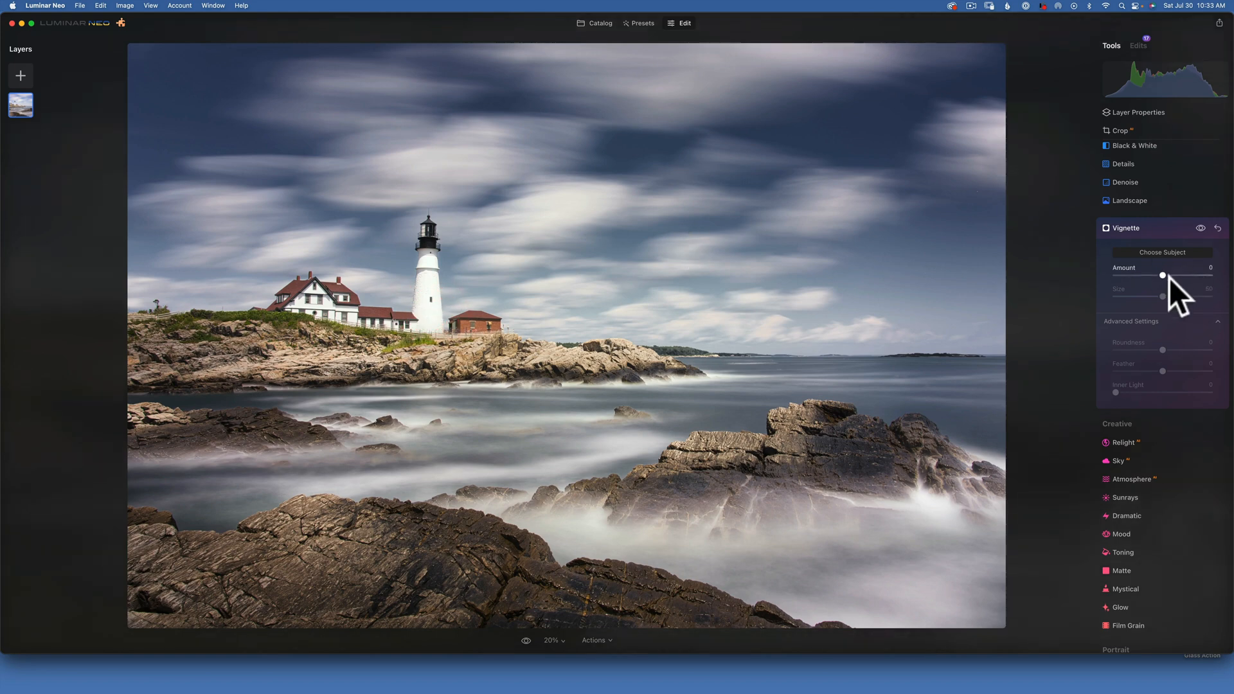
Step: Set the vignette's amount to -100, size to 0, roundness to 1 and feather to 100
left_click_drag(1162, 275, 1045, 275)
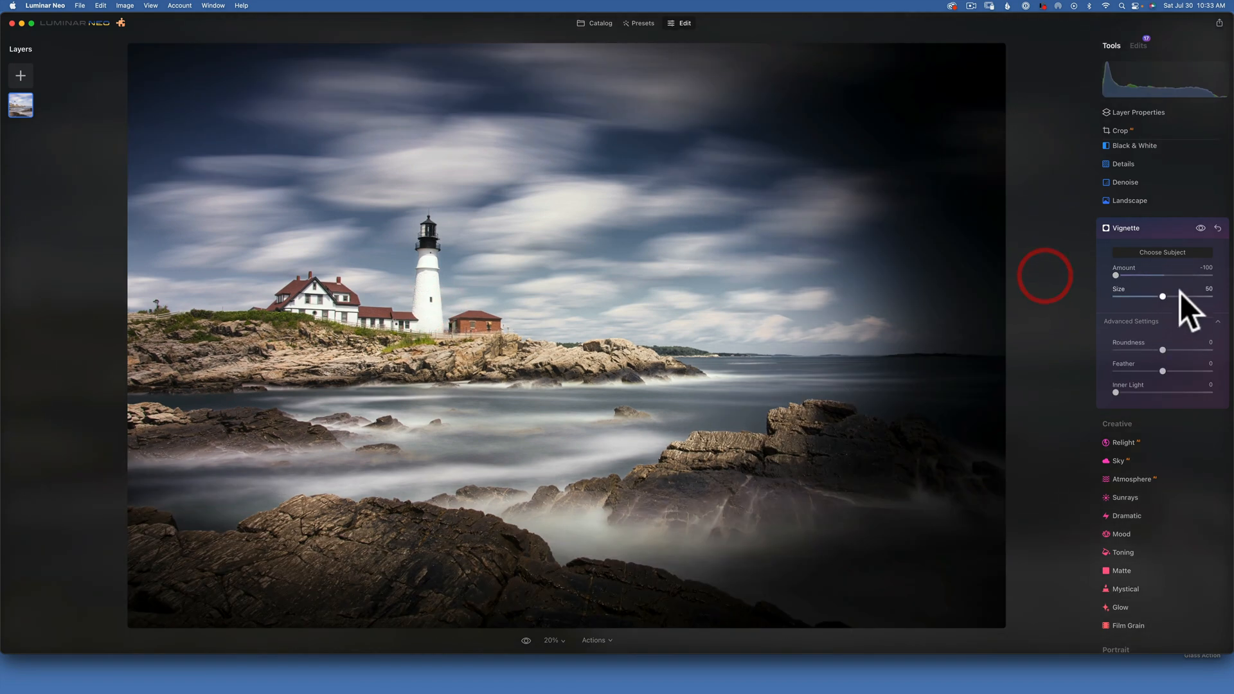
left_click_drag(1163, 296, 1106, 291)
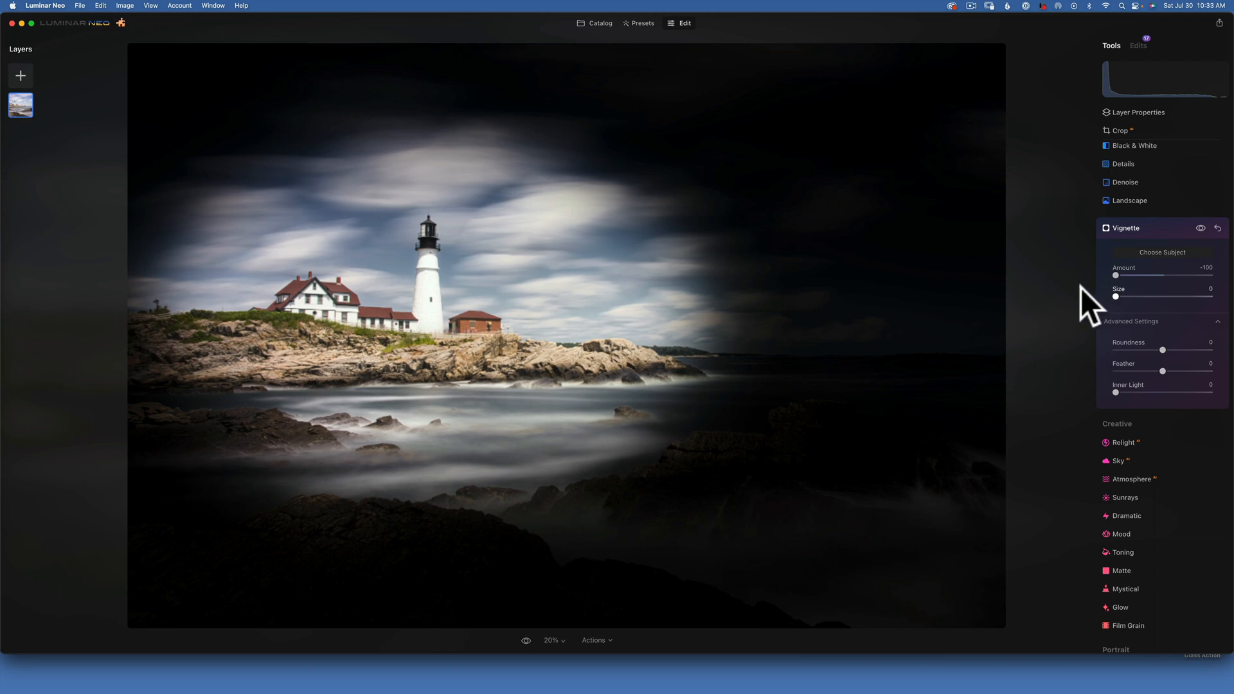
mouse_move(1158, 347)
left_mouse_down()
mouse_move(1183, 347)
mouse_move(1162, 345)
left_mouse_up()
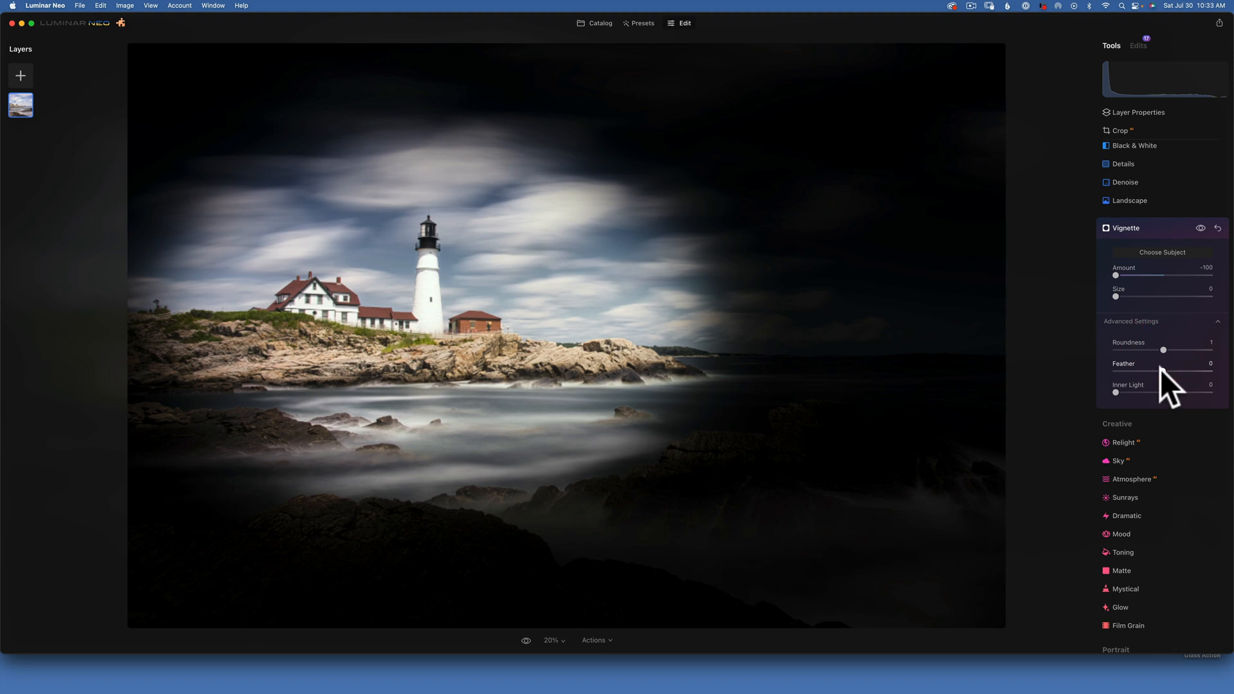
left_click_drag(1161, 369, 1209, 370)
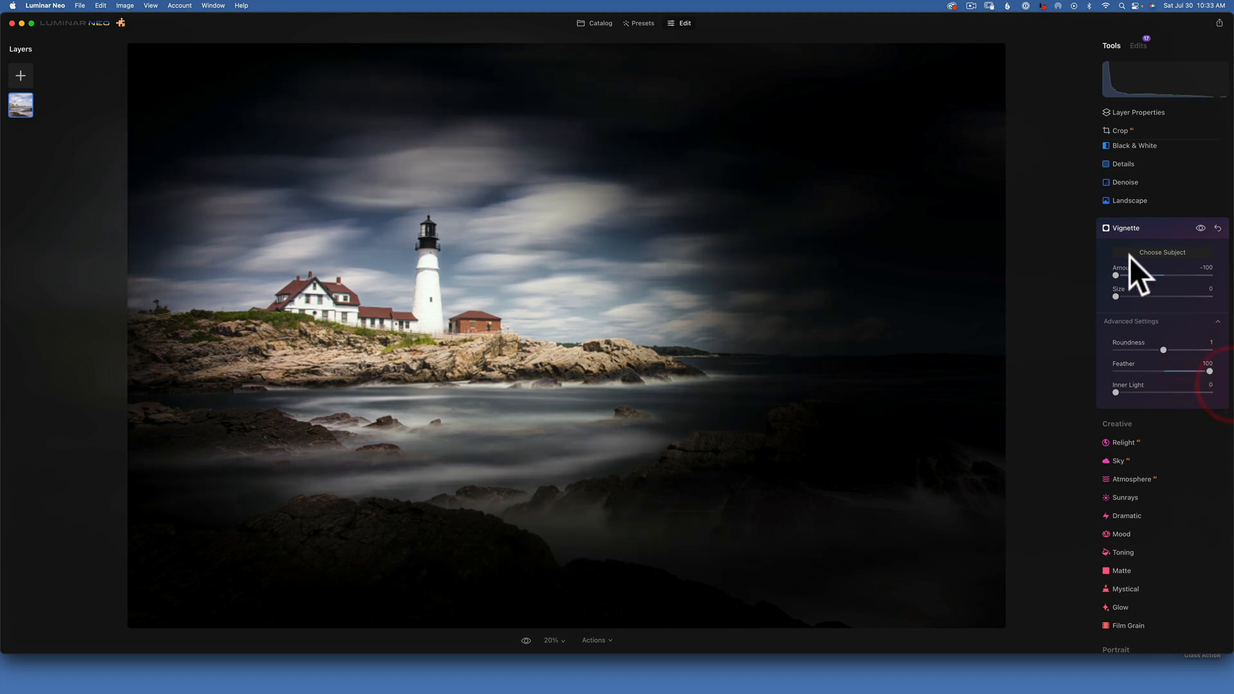
Step: Set the vignette's amount to -11 and compare the photo with its unedited version
left_click_drag(1115, 272, 1154, 274)
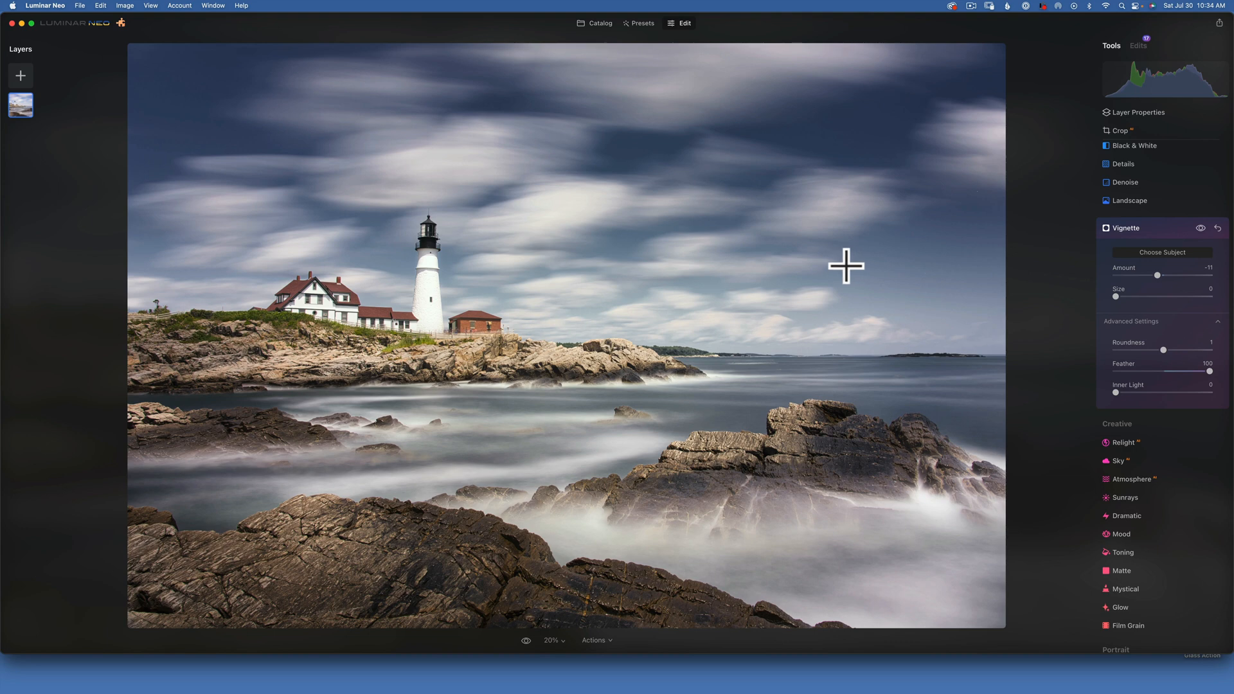
left_click(526, 640)
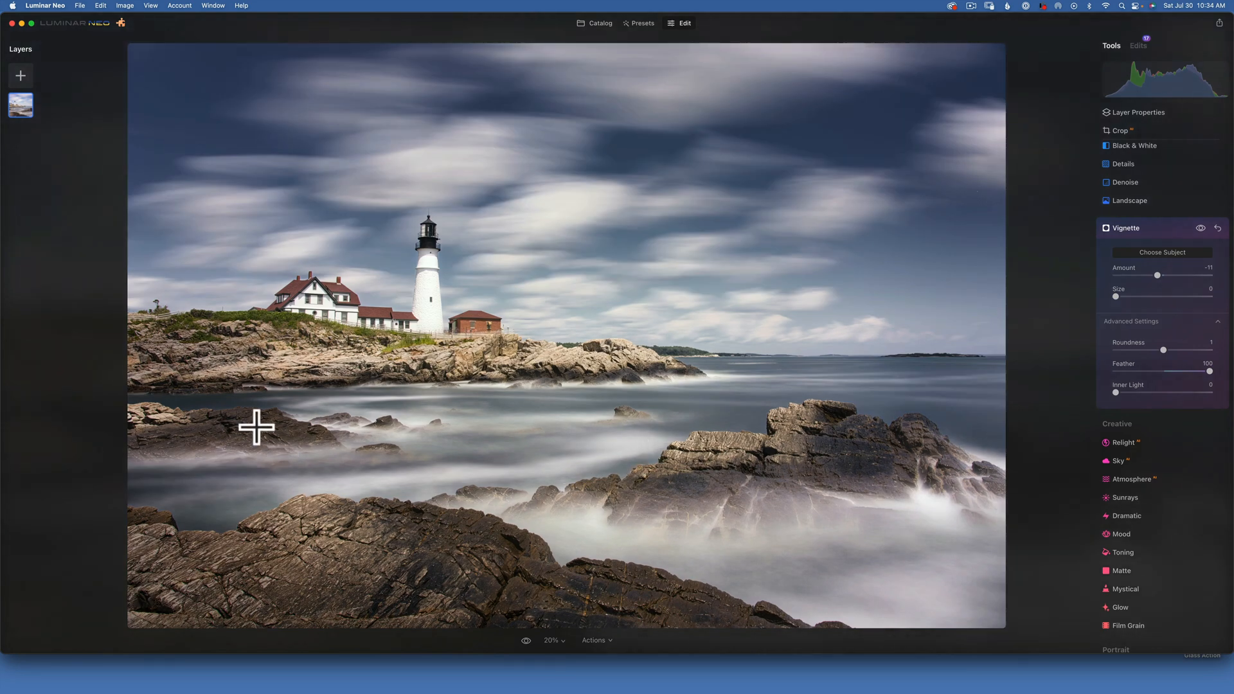
left_click(1143, 228)
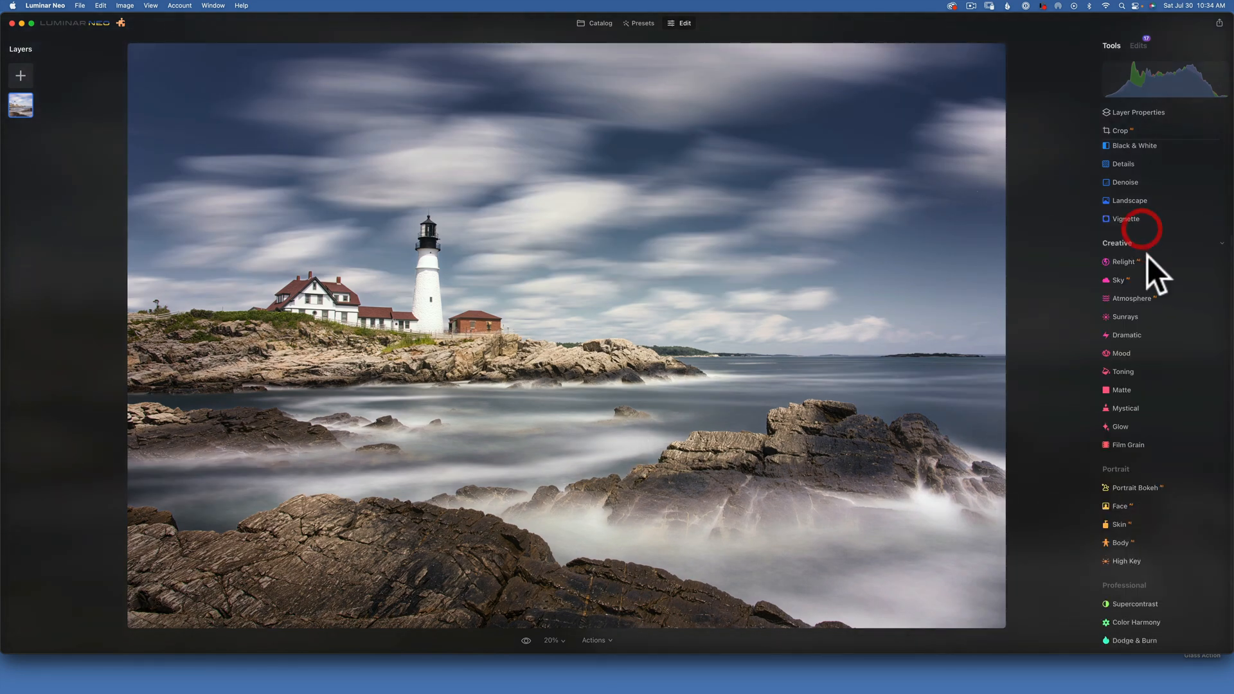
Step: Darken the whole photo with a new Develop adjustment by setting the exposure to -0.39
scroll(1147, 256, "up", 5)
left_click(1135, 167)
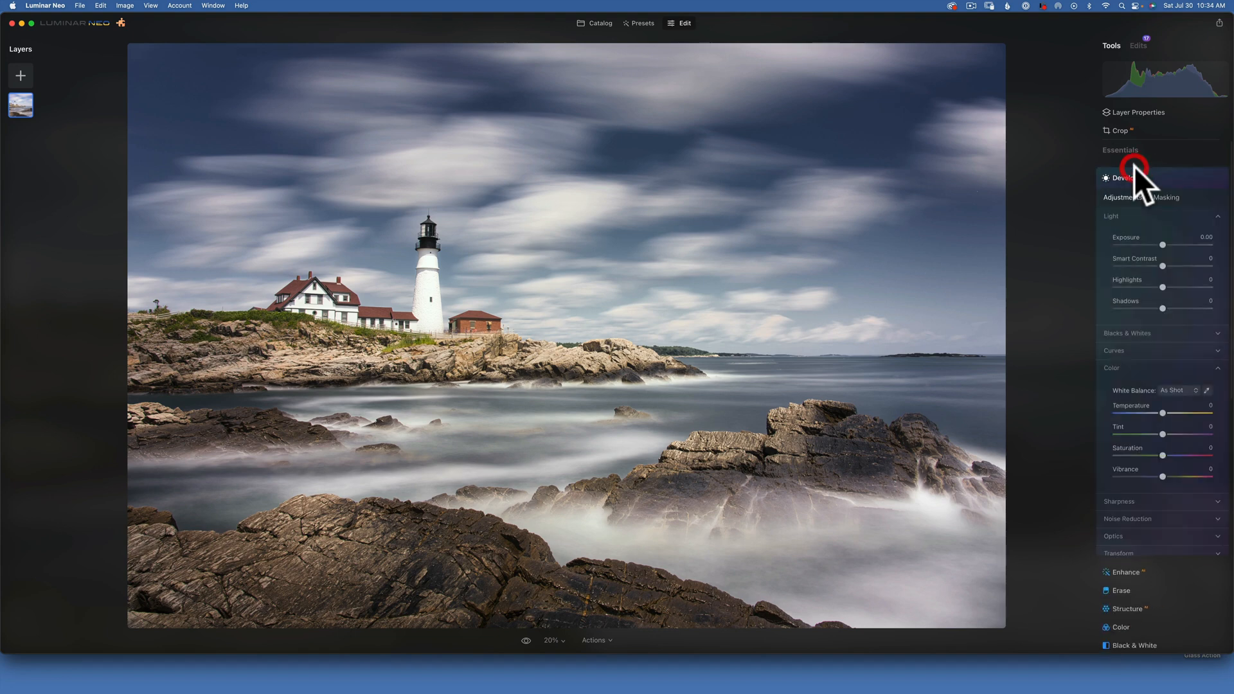
left_click_drag(1162, 245, 1160, 245)
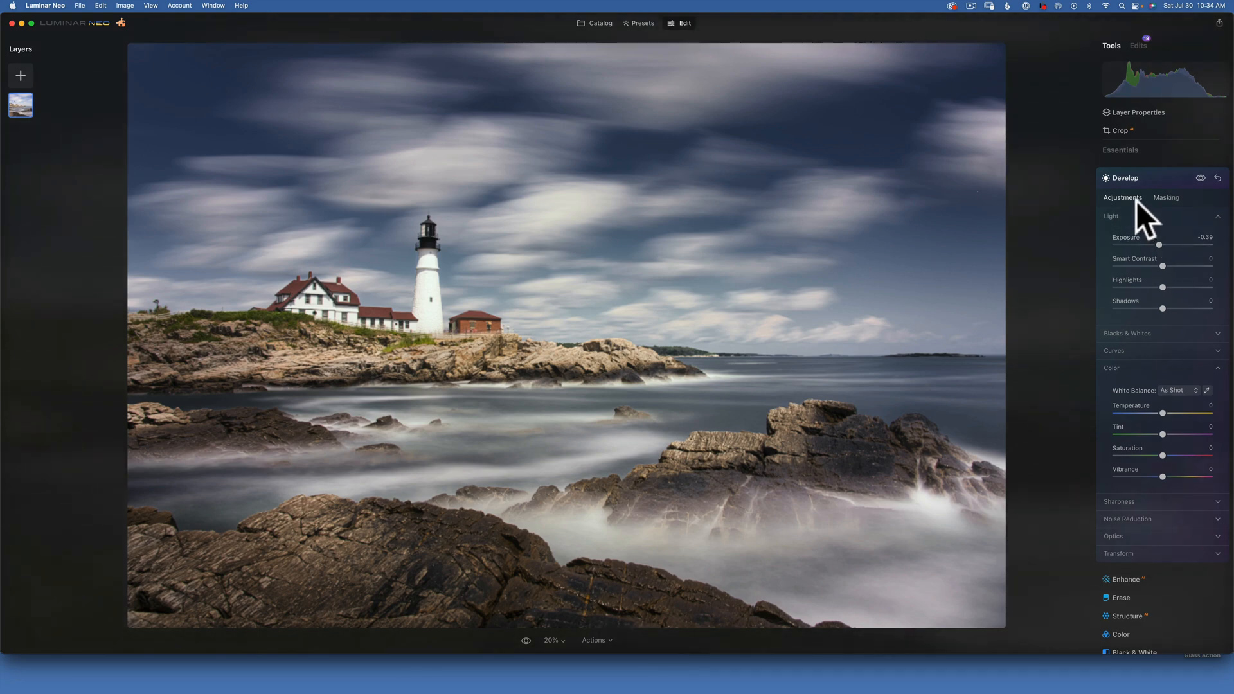
left_click(1132, 165)
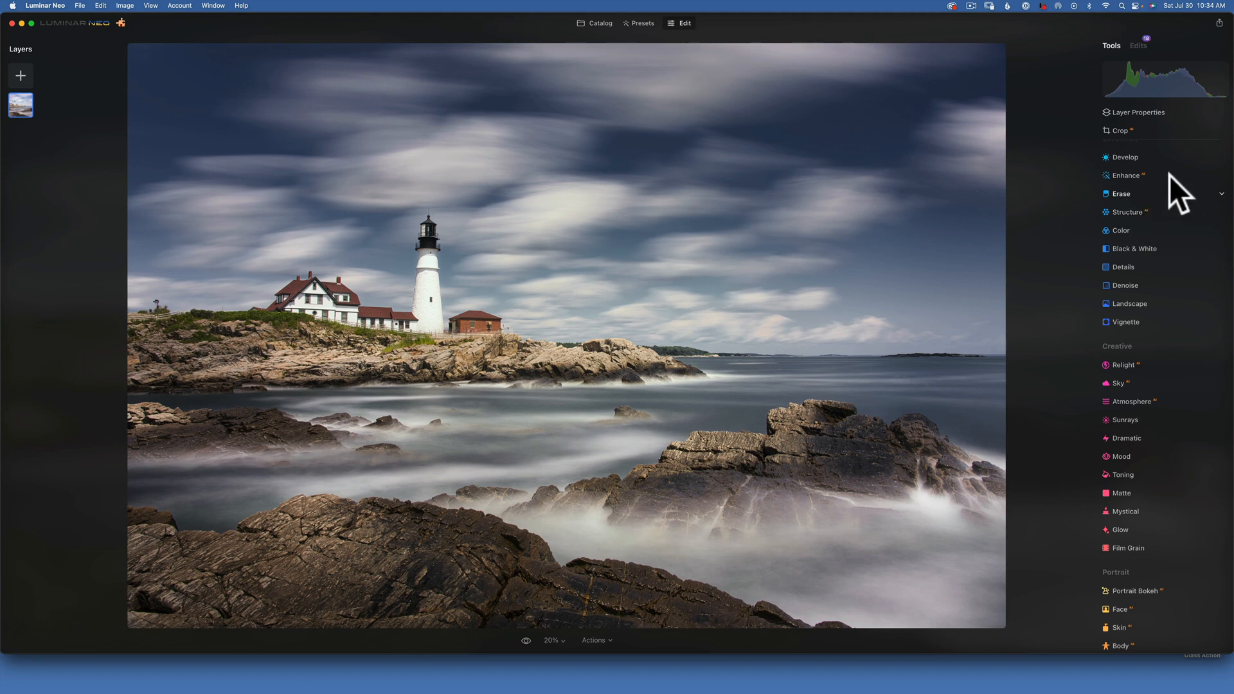
Step: Try a contrast S-curve in a fresh Develop adjustment by lowering the shadows and raising the highlights, and reset that adjustment
left_click(1129, 156)
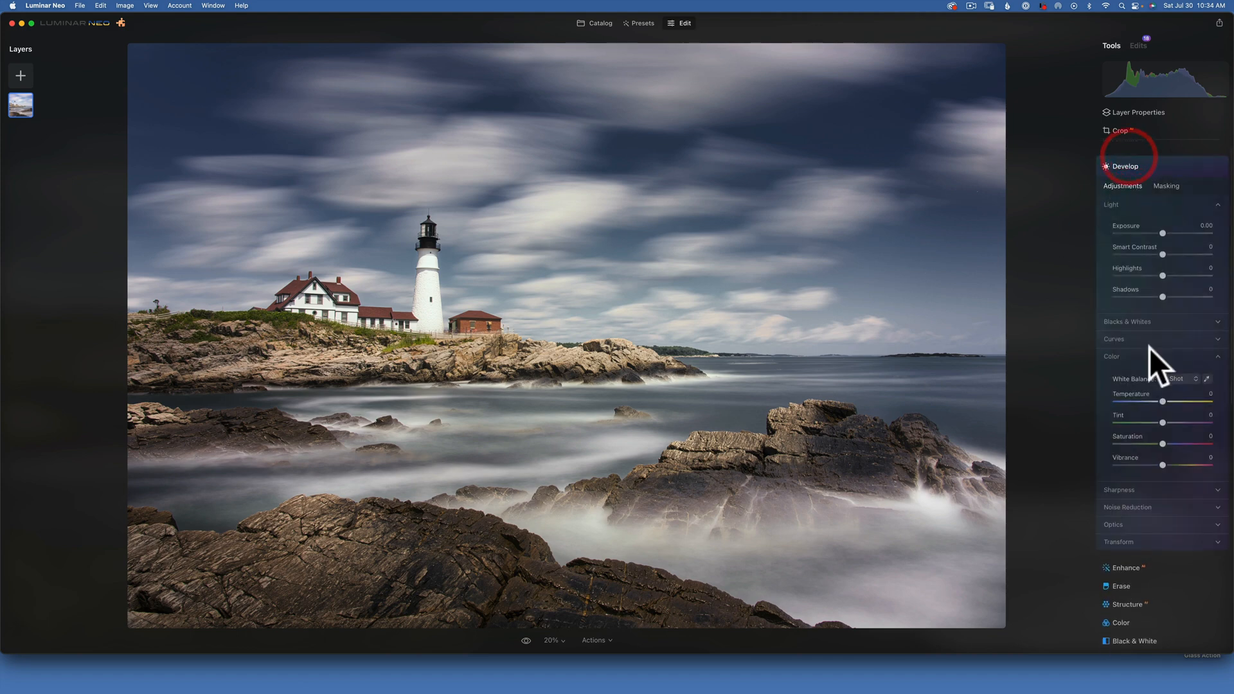
left_click(1117, 338)
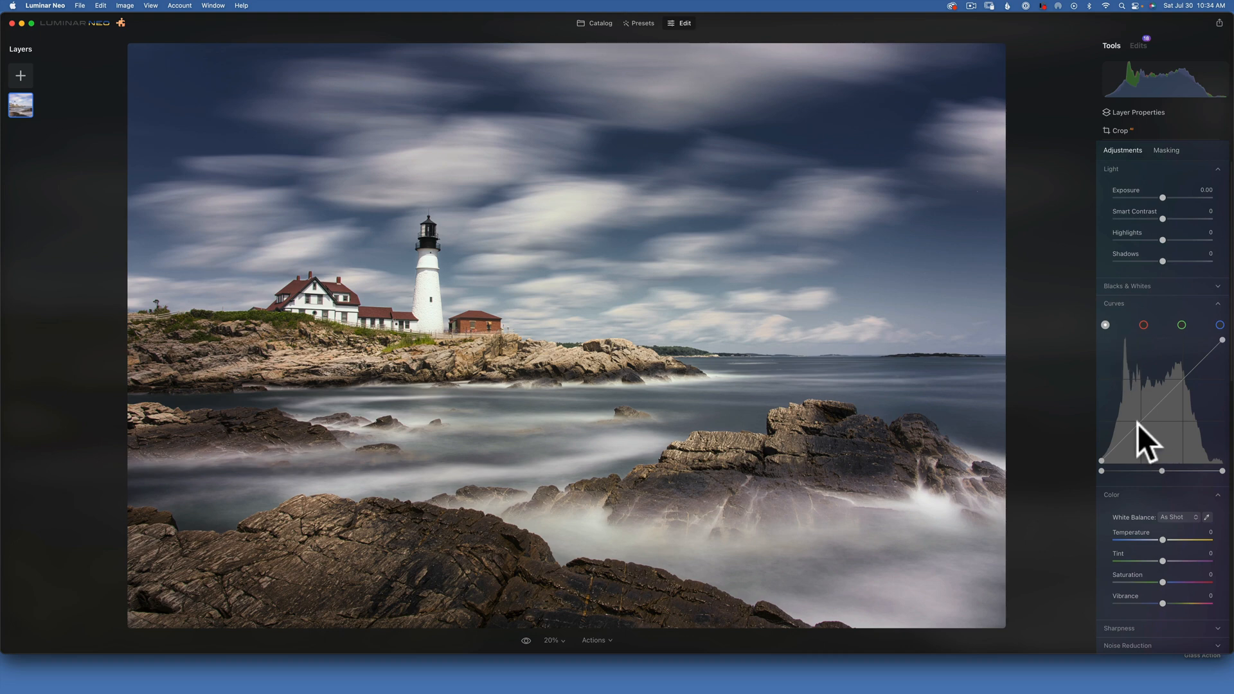
left_click_drag(1137, 422, 1140, 427)
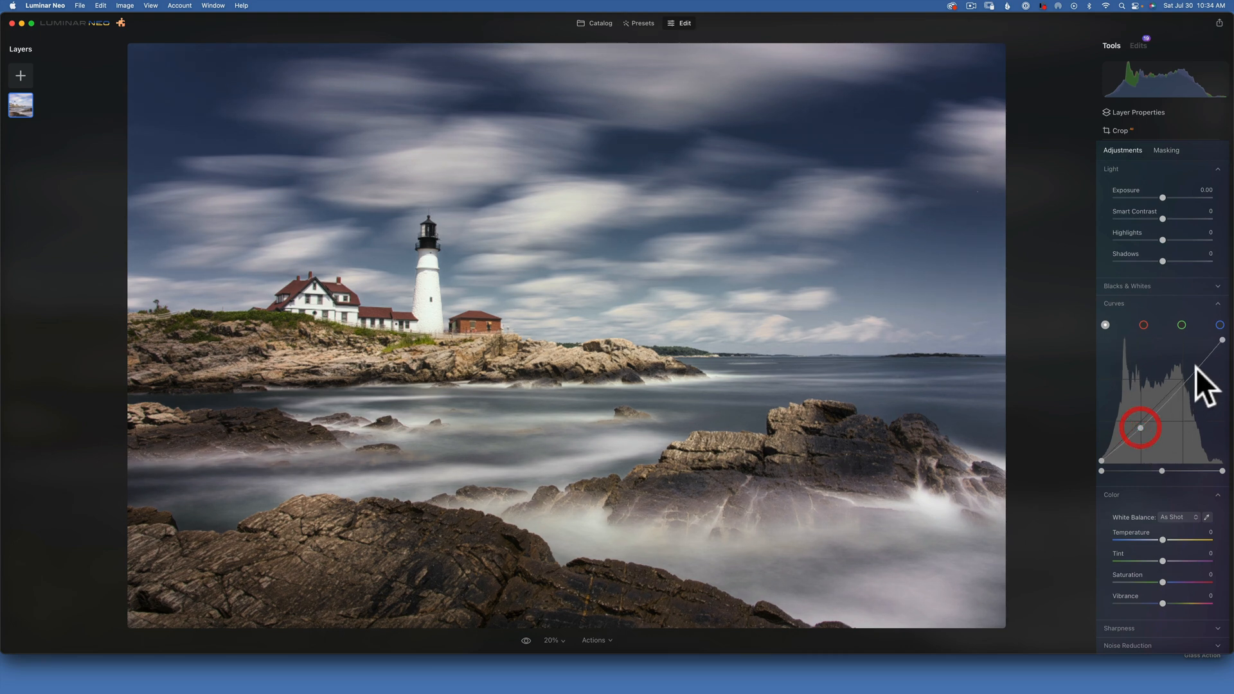
left_click(1186, 371)
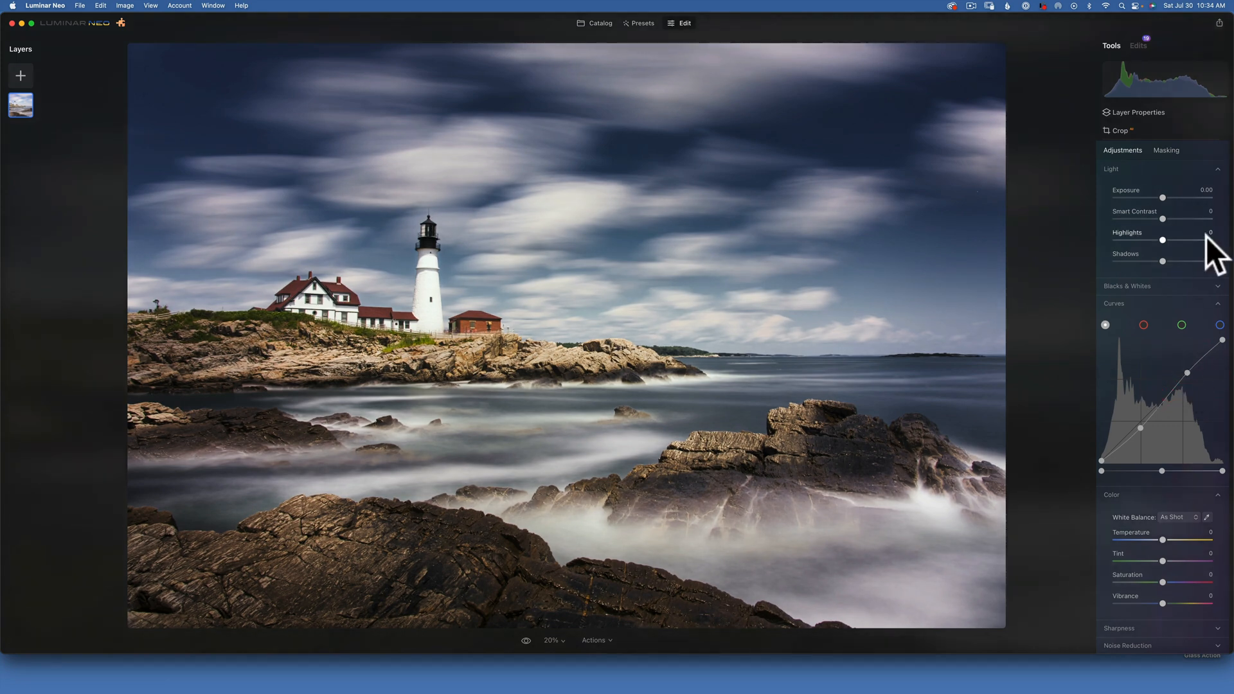
scroll(1181, 188, "up", 2)
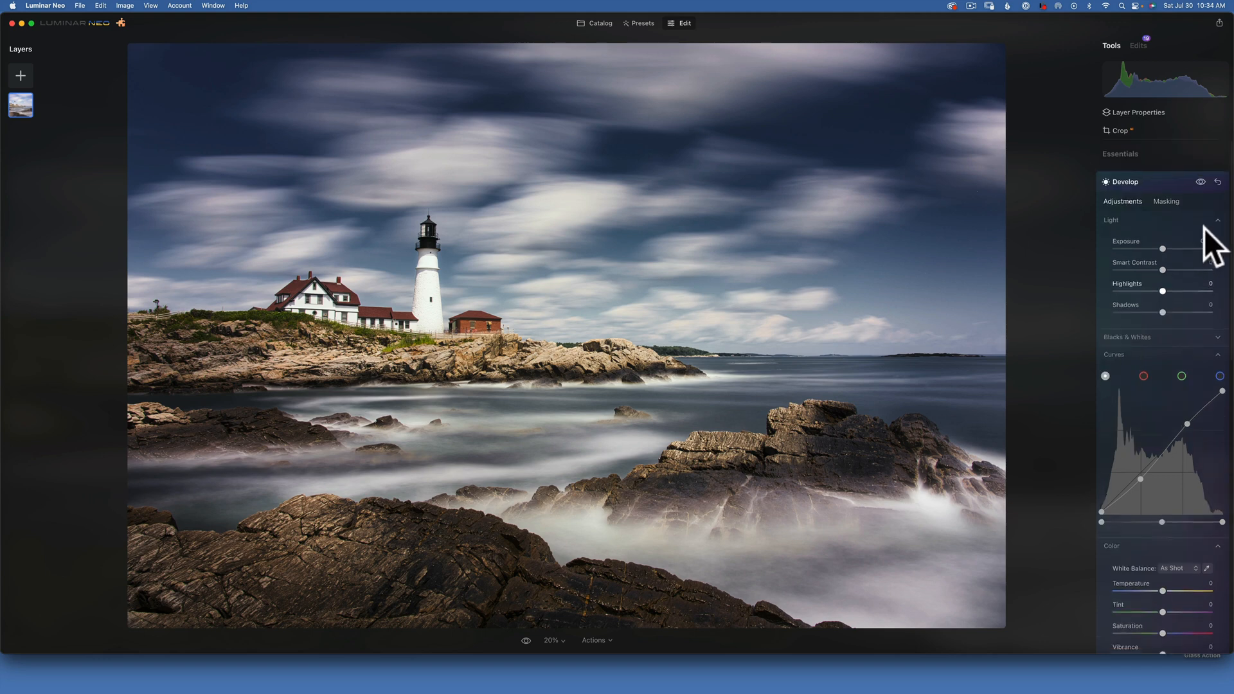
left_click(1217, 178)
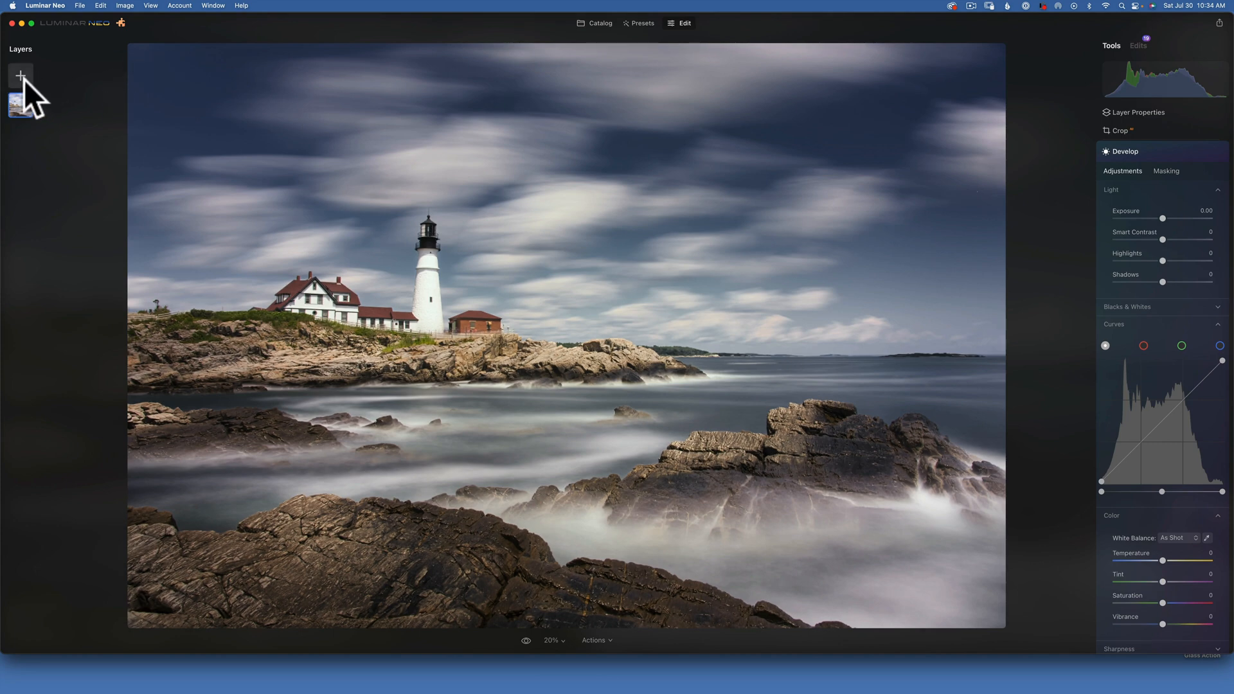
Step: Duplicate the photo layer and shape a gentle S-curve in its Develop adjustment, lowering the shadows and raising the highlights
key("d")
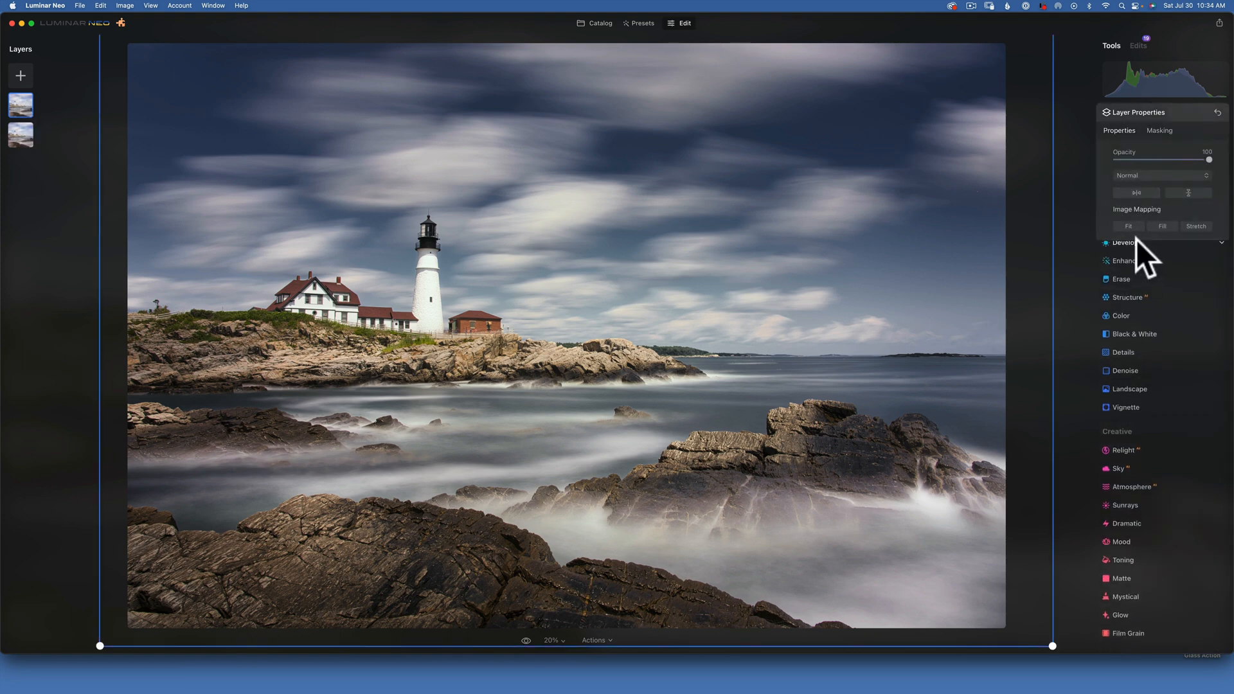
left_click(1178, 110)
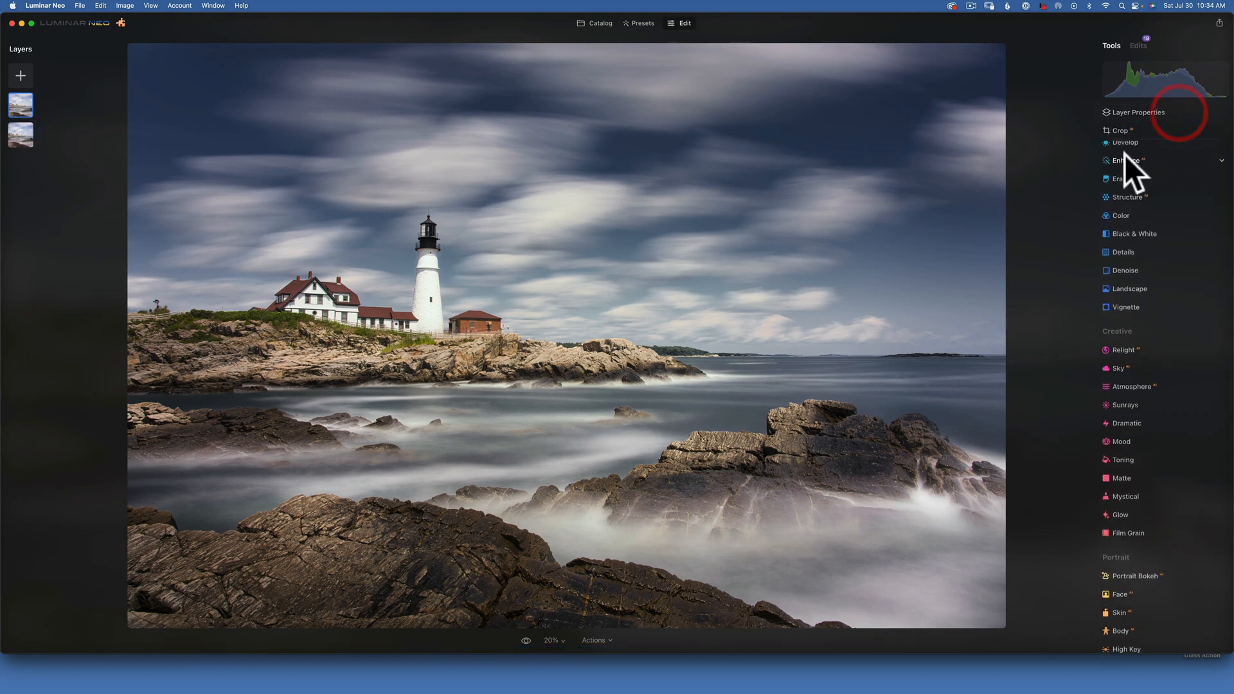
left_click(1131, 143)
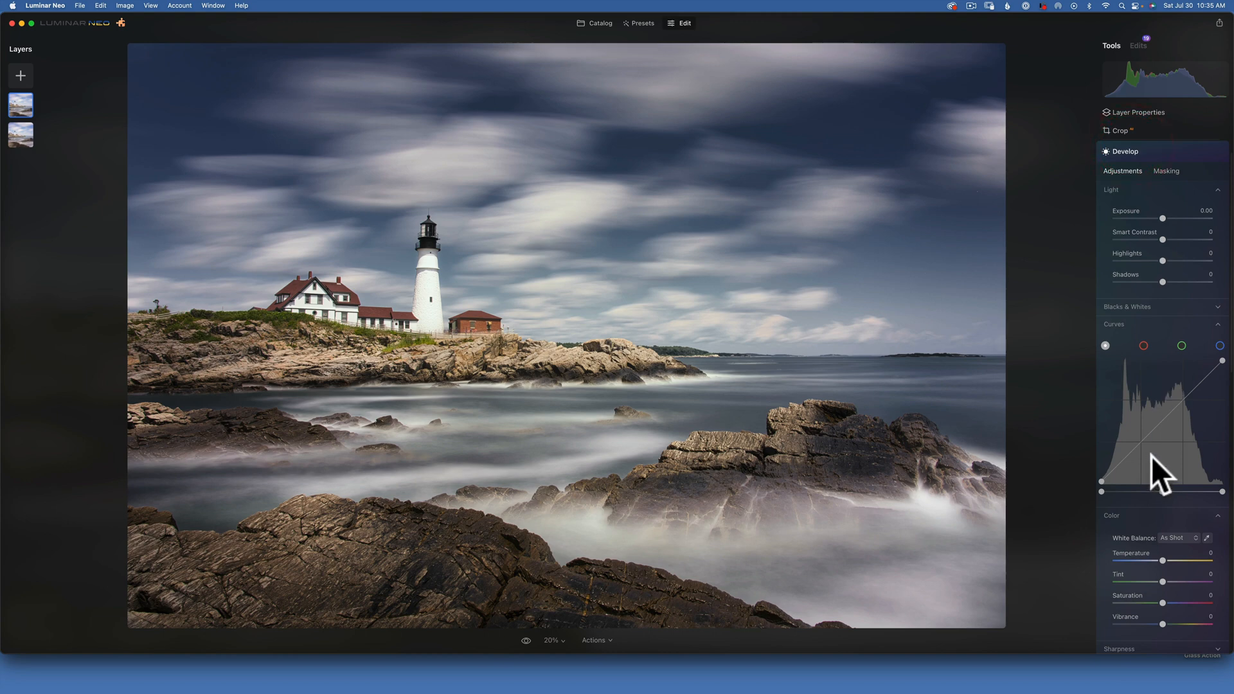
left_click_drag(1136, 445, 1139, 448)
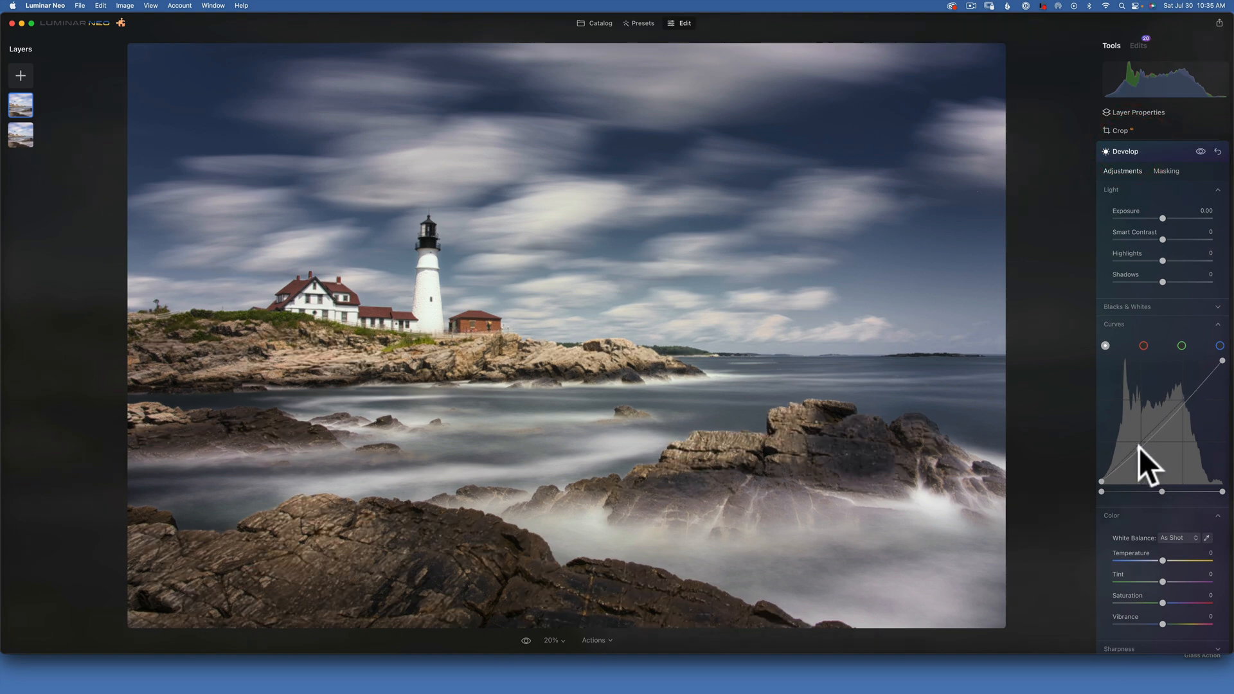
left_click(1182, 394)
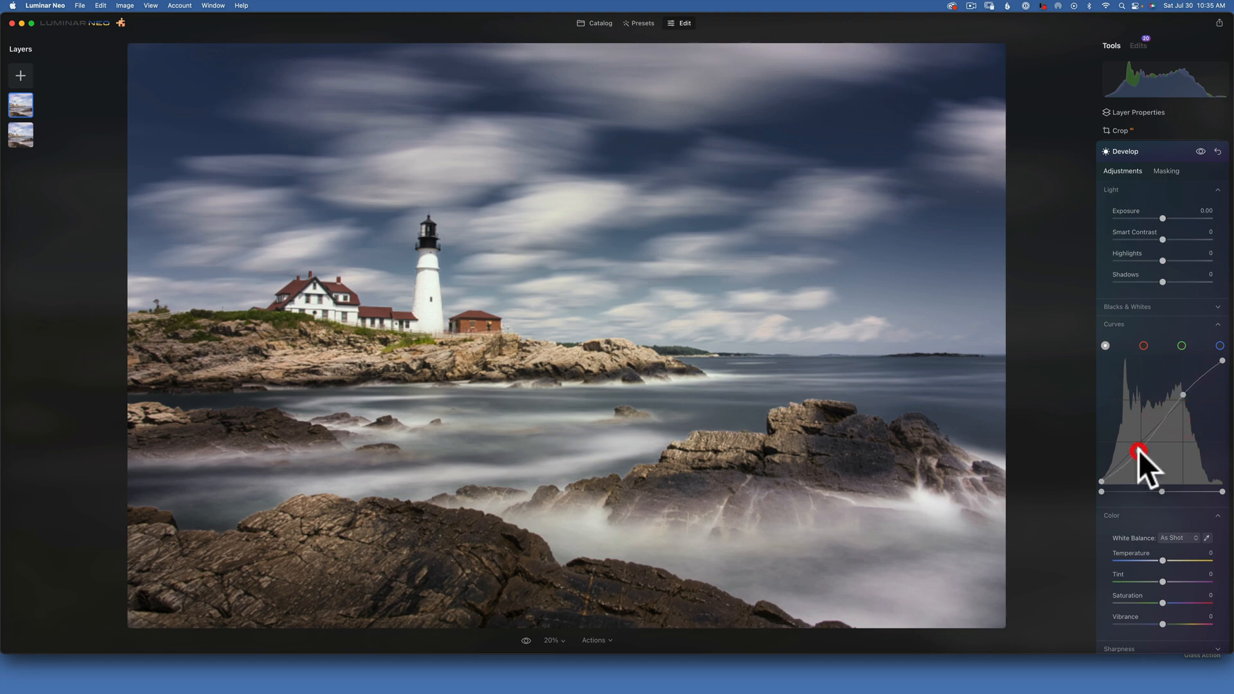
left_click(1139, 450)
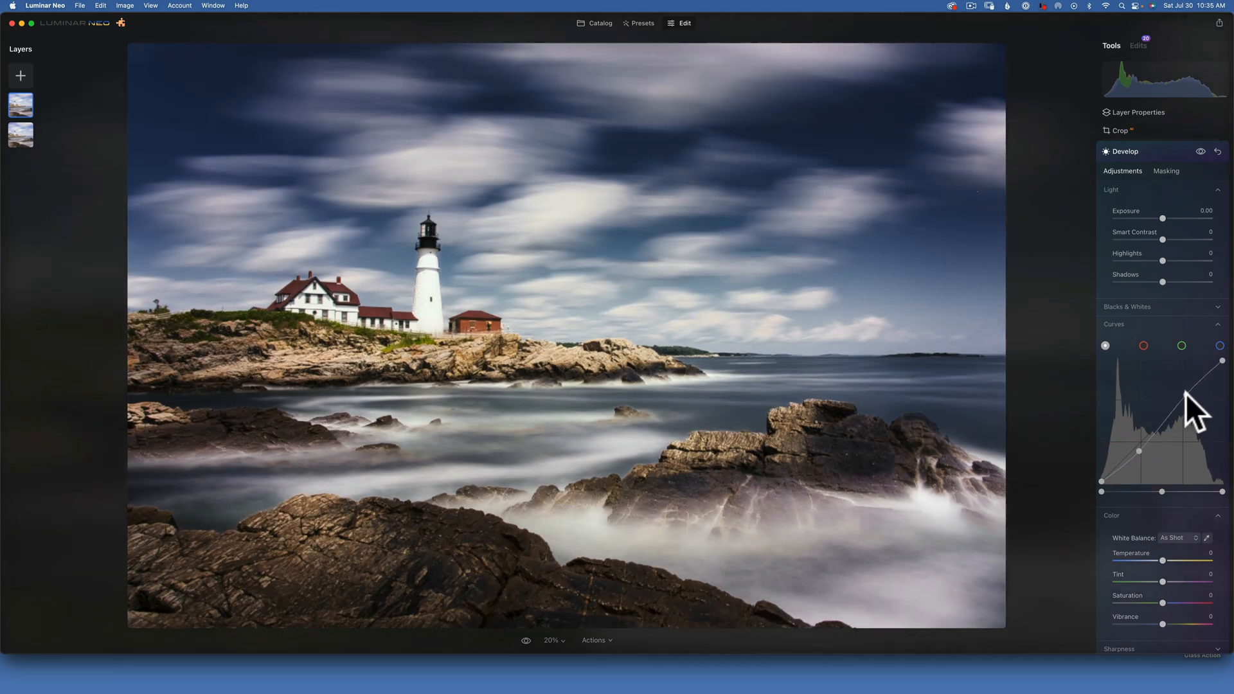
left_click(1186, 393)
left_click_drag(1139, 450, 1136, 448)
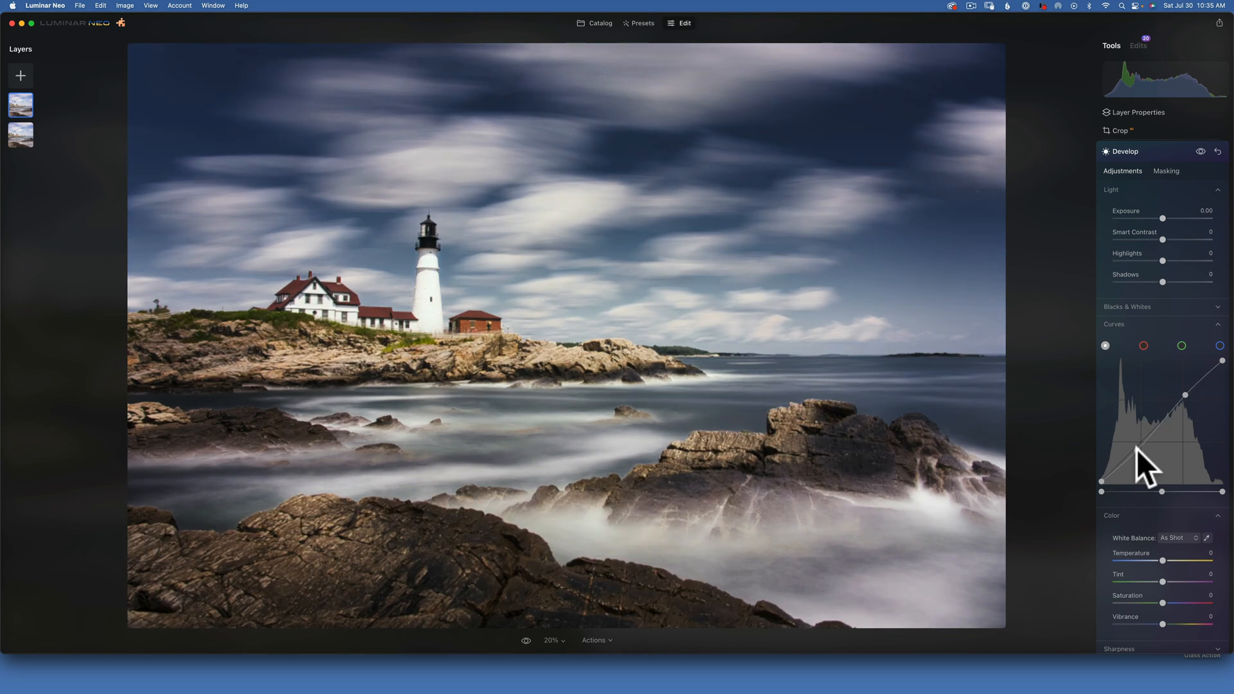
left_click(1136, 448)
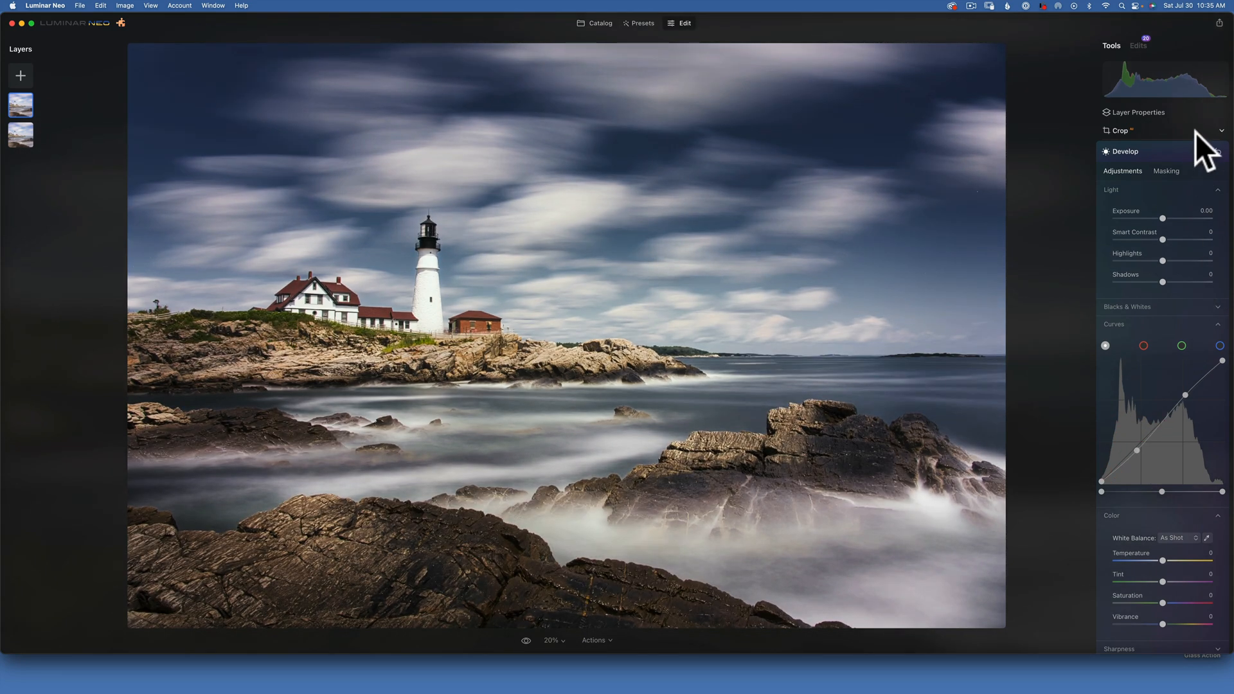
left_click(1200, 151)
Step: Change the duplicated layer's blend mode from Normal to Luminosity
left_click(1135, 113)
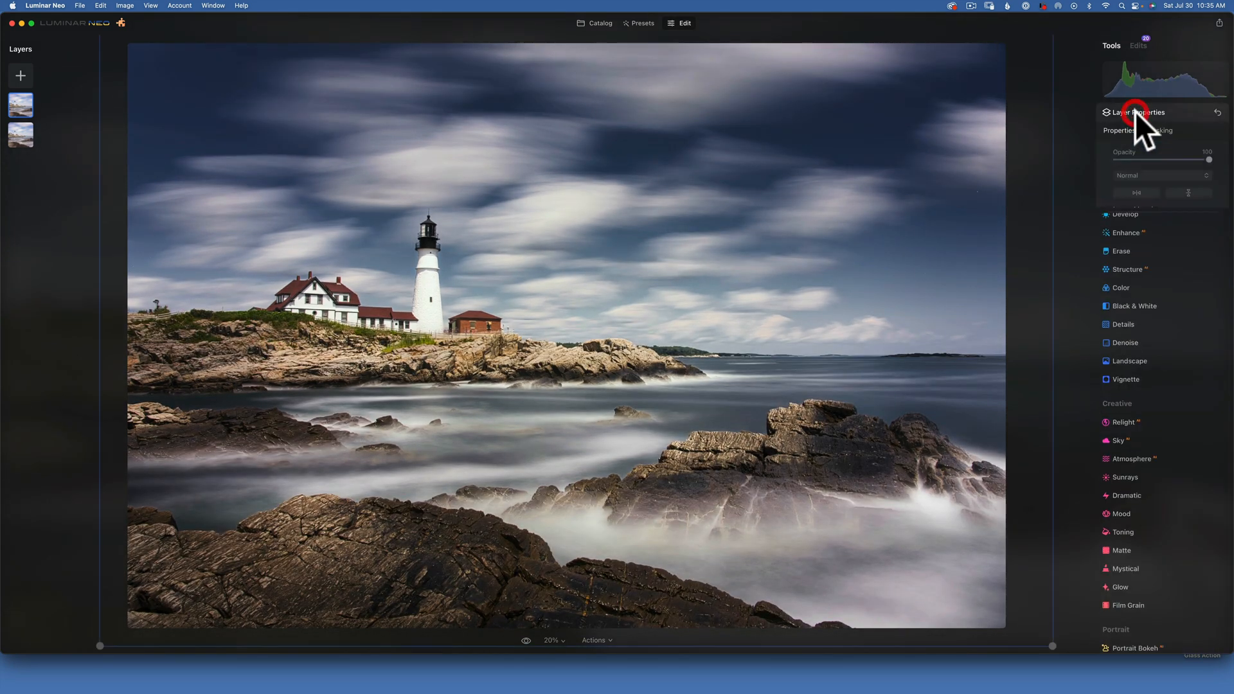
left_click(1139, 171)
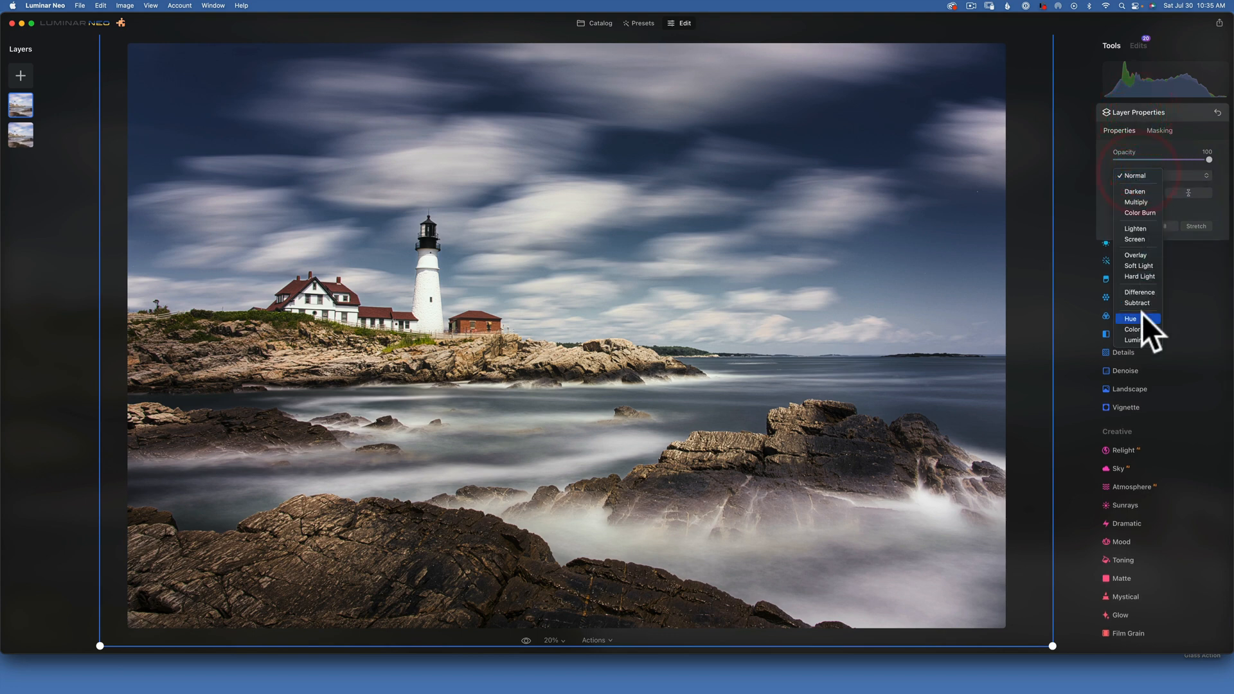
left_click(1147, 339)
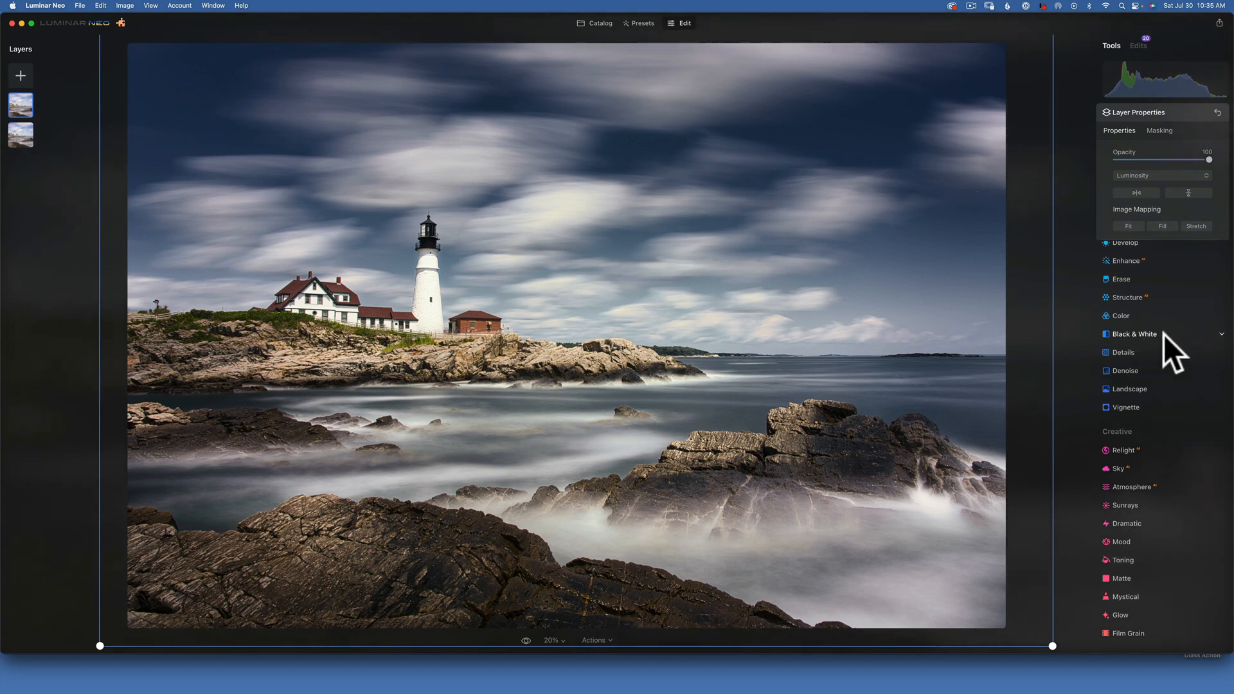
left_click(1169, 113)
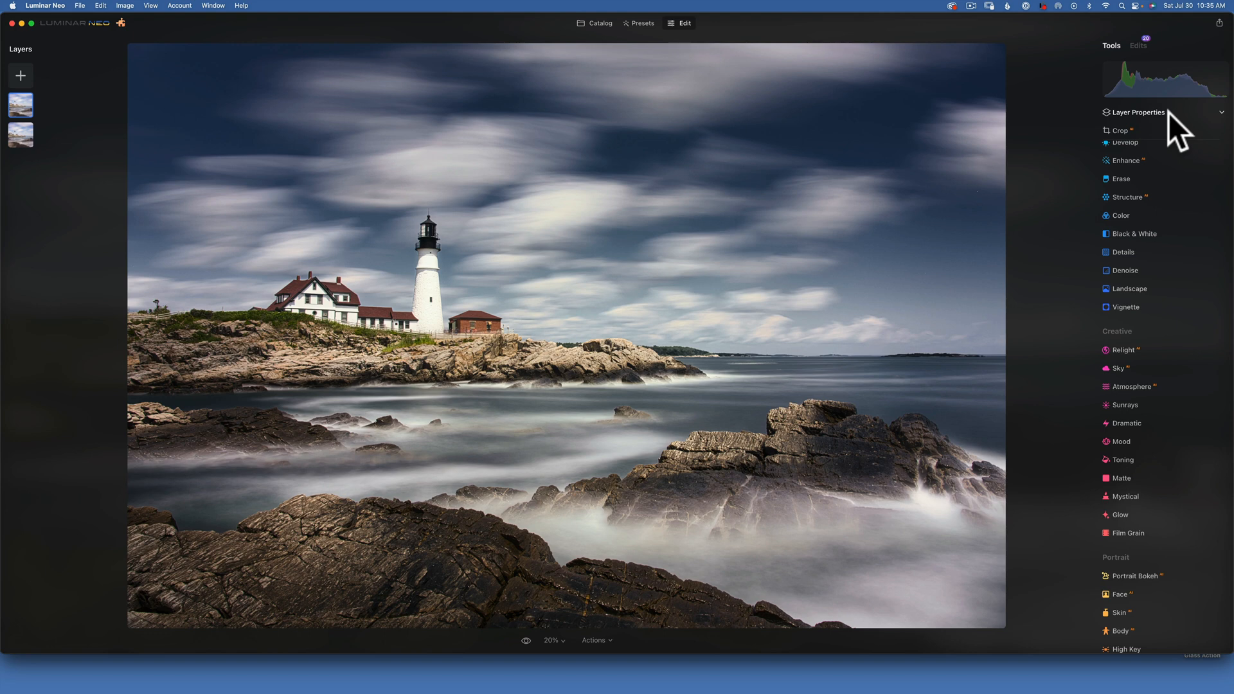
Step: Lift the curve's black point slightly in another Develop adjustment on the duplicated layer to soften the deepest shadows
left_click(1126, 144)
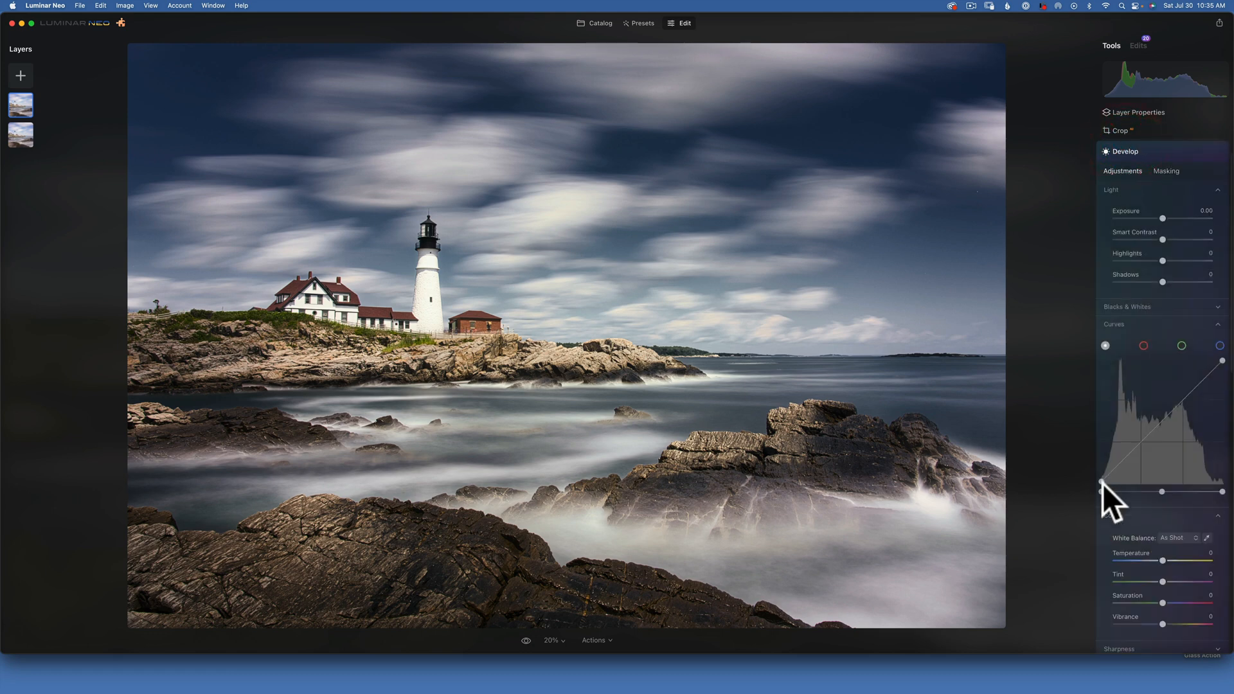
left_click_drag(1102, 480, 1097, 476)
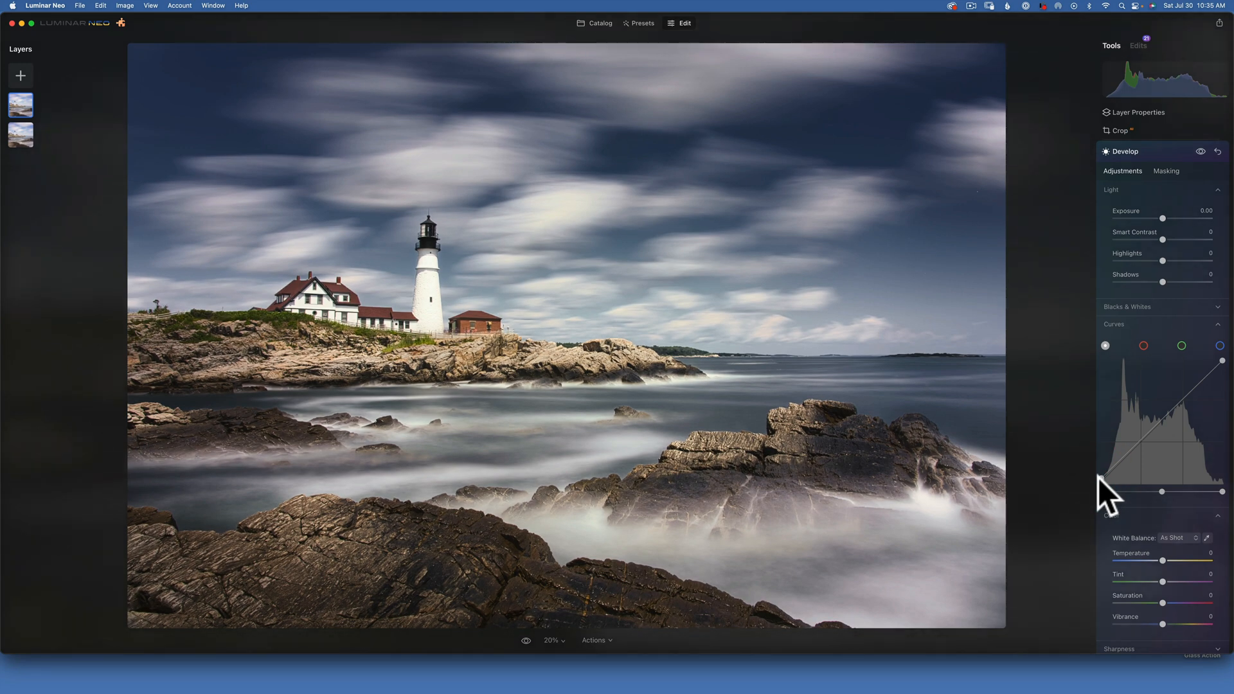
left_click(1140, 151)
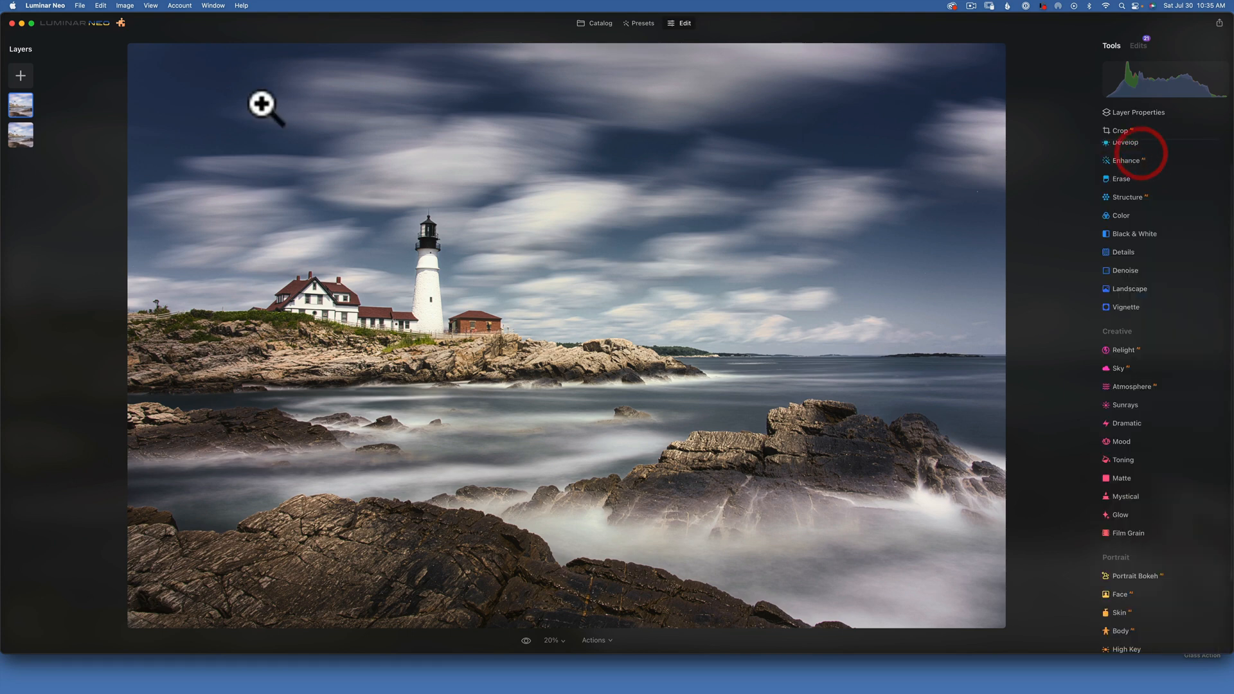
Step: Set the red HSL saturation to 32 on the original lower layer and compare the photo with its unedited version
left_click(25, 136)
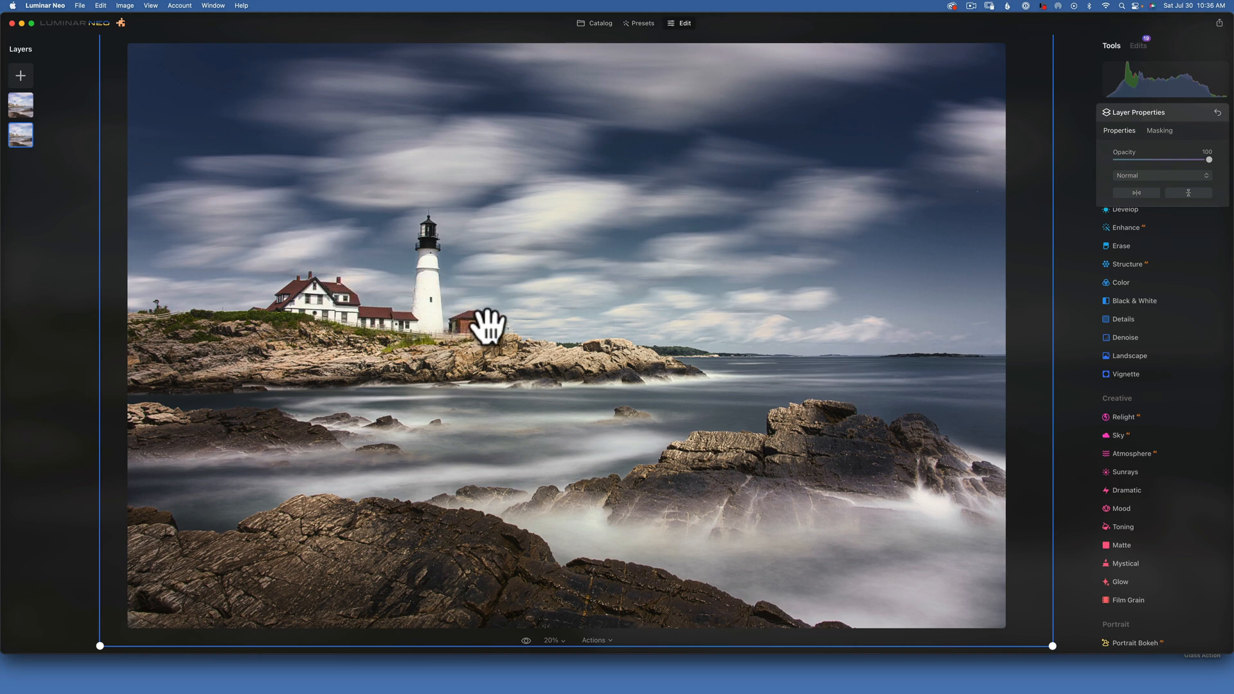
left_click(1119, 281)
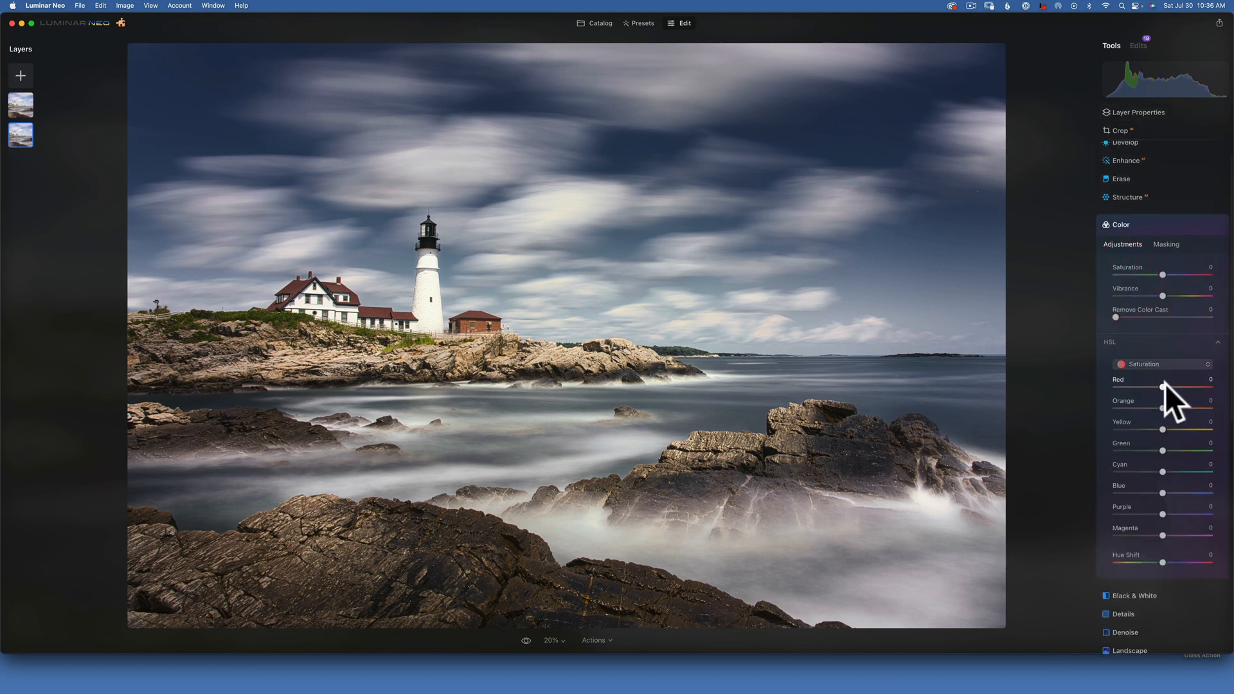
left_click_drag(1163, 385, 1187, 386)
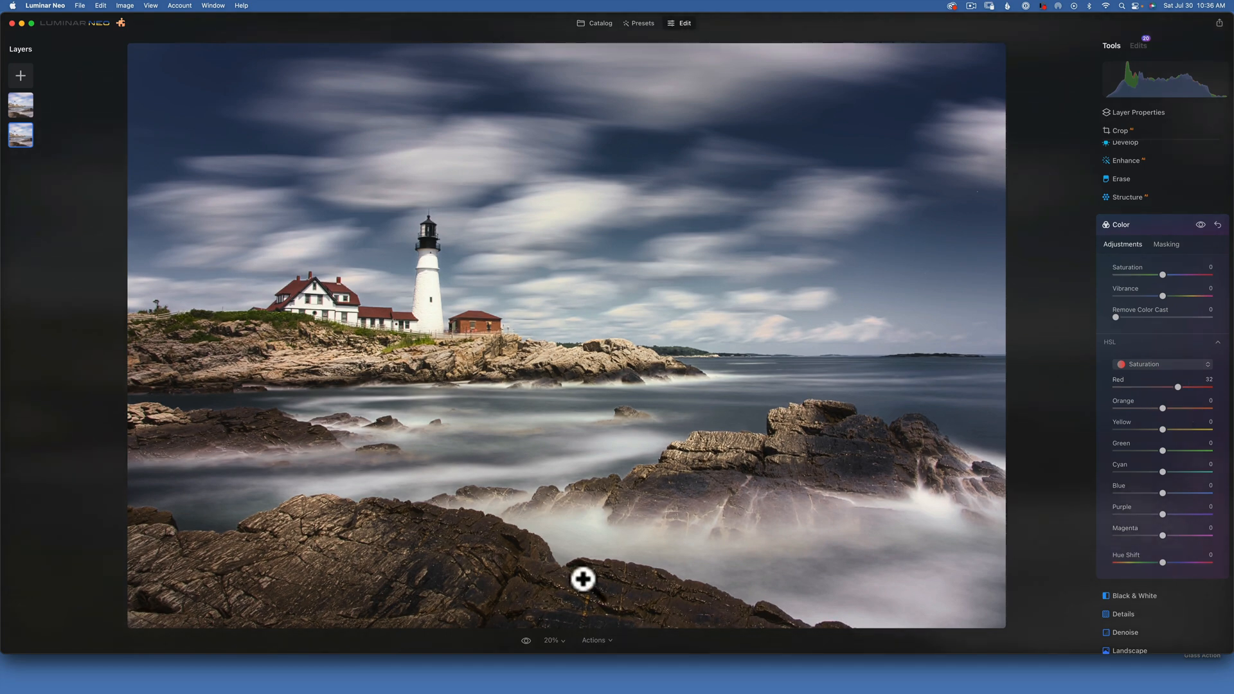
left_click(525, 639)
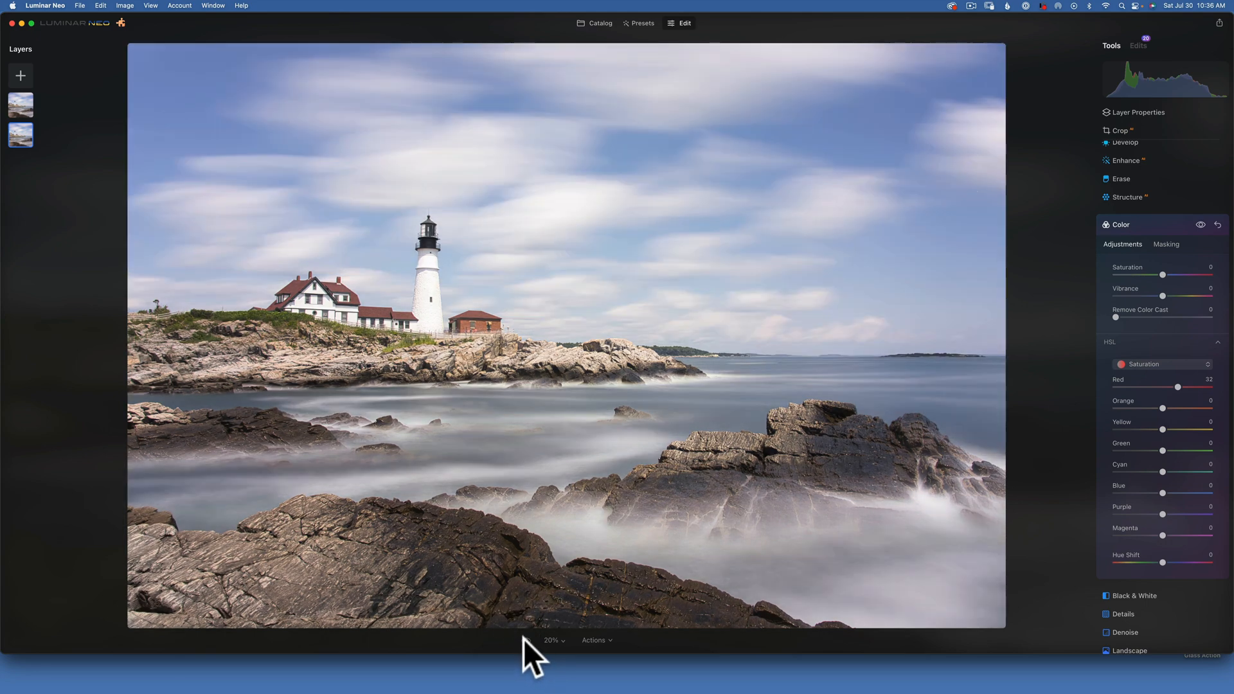
left_click(523, 639)
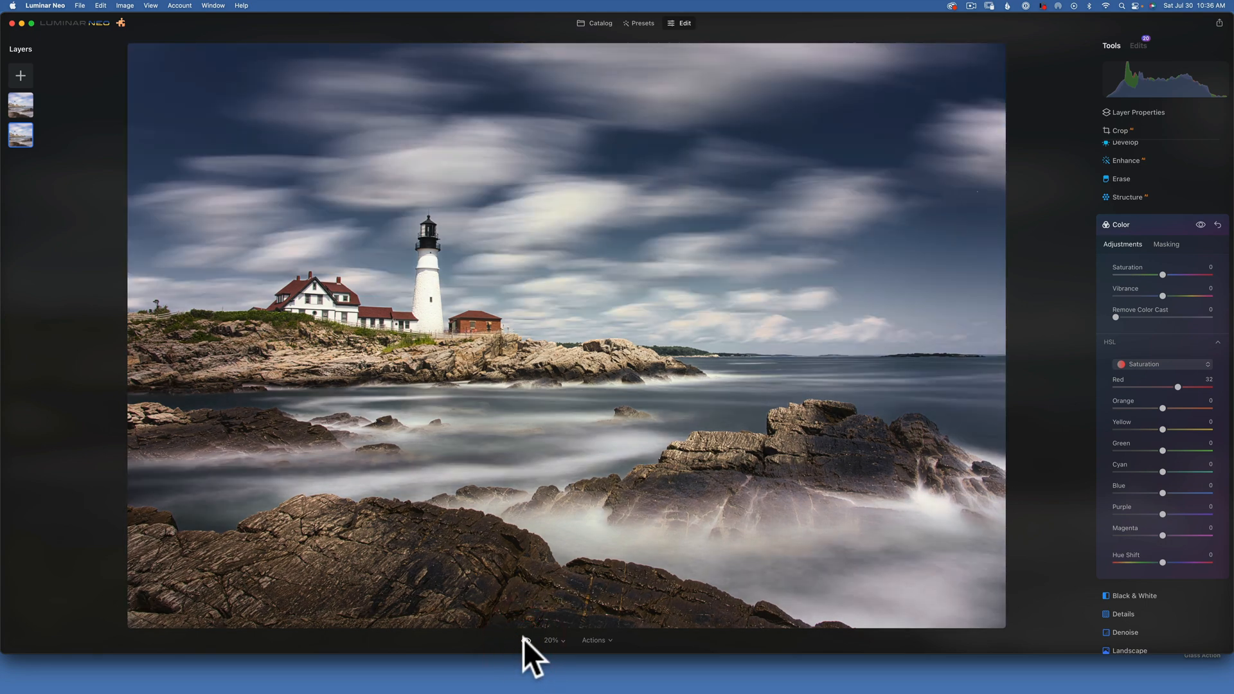
left_click(523, 639)
left_click(523, 639)
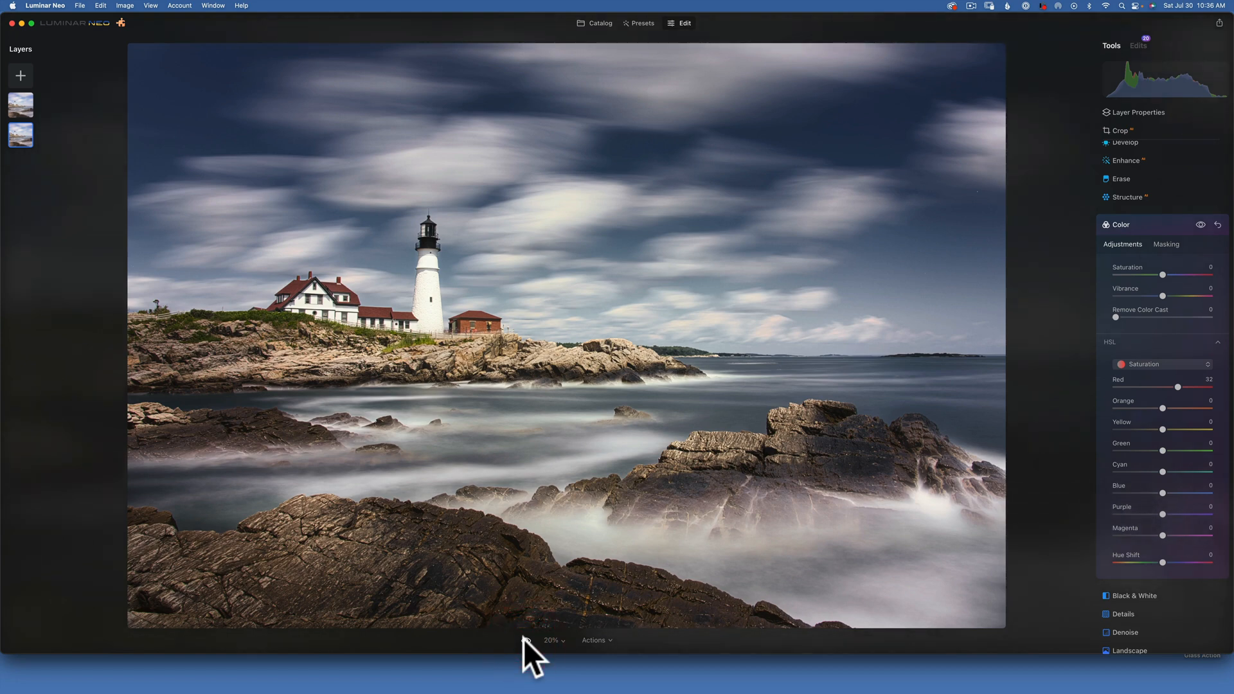
left_click(1136, 222)
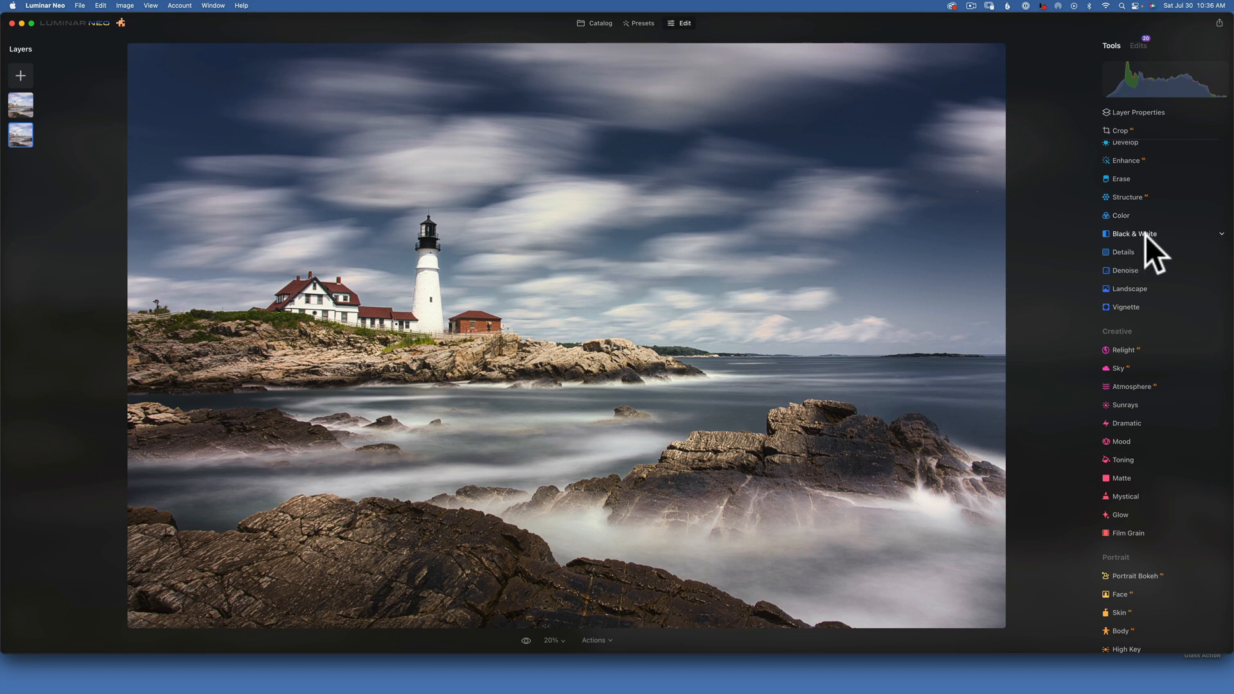
Step: Try a black-and-white conversion on the original lower layer and reset the conversion
left_click(1145, 232)
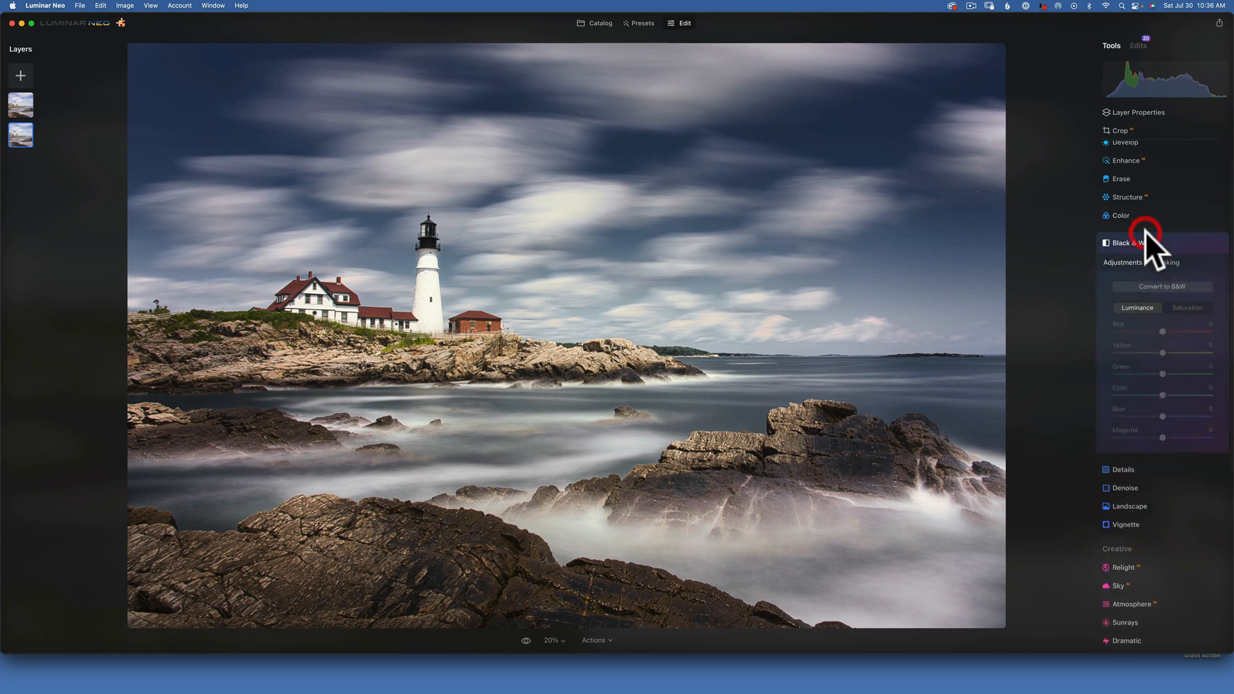
left_click(1159, 285)
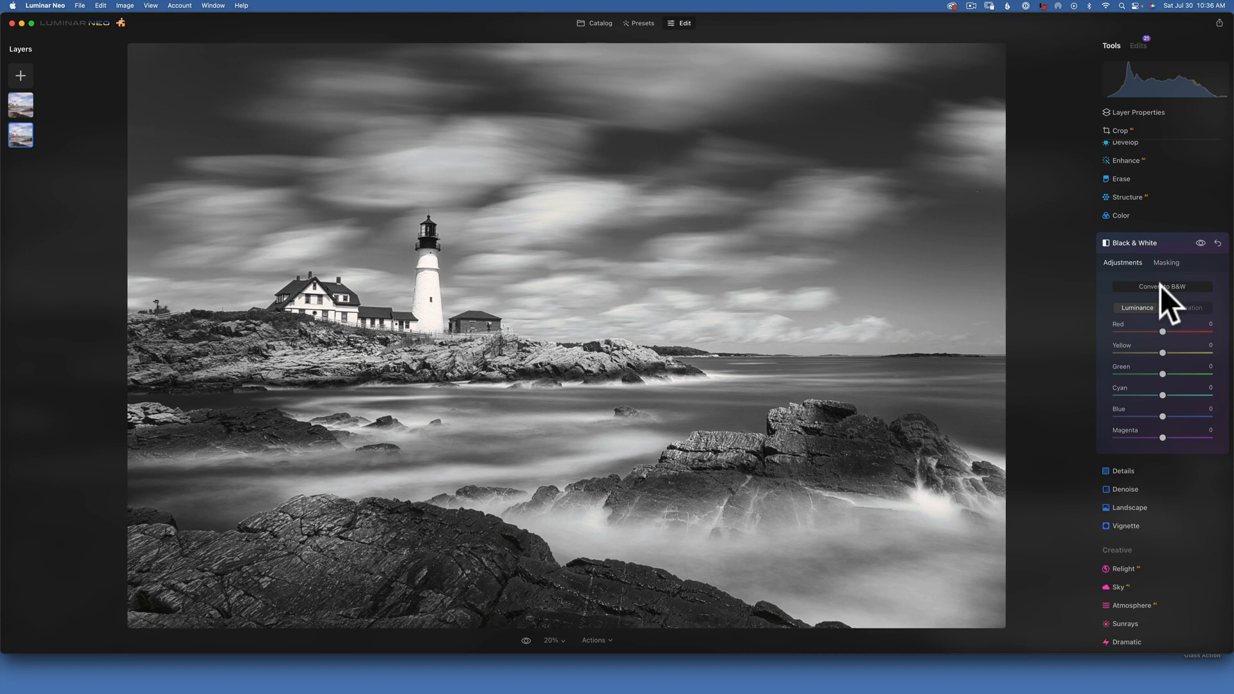
left_click(1216, 243)
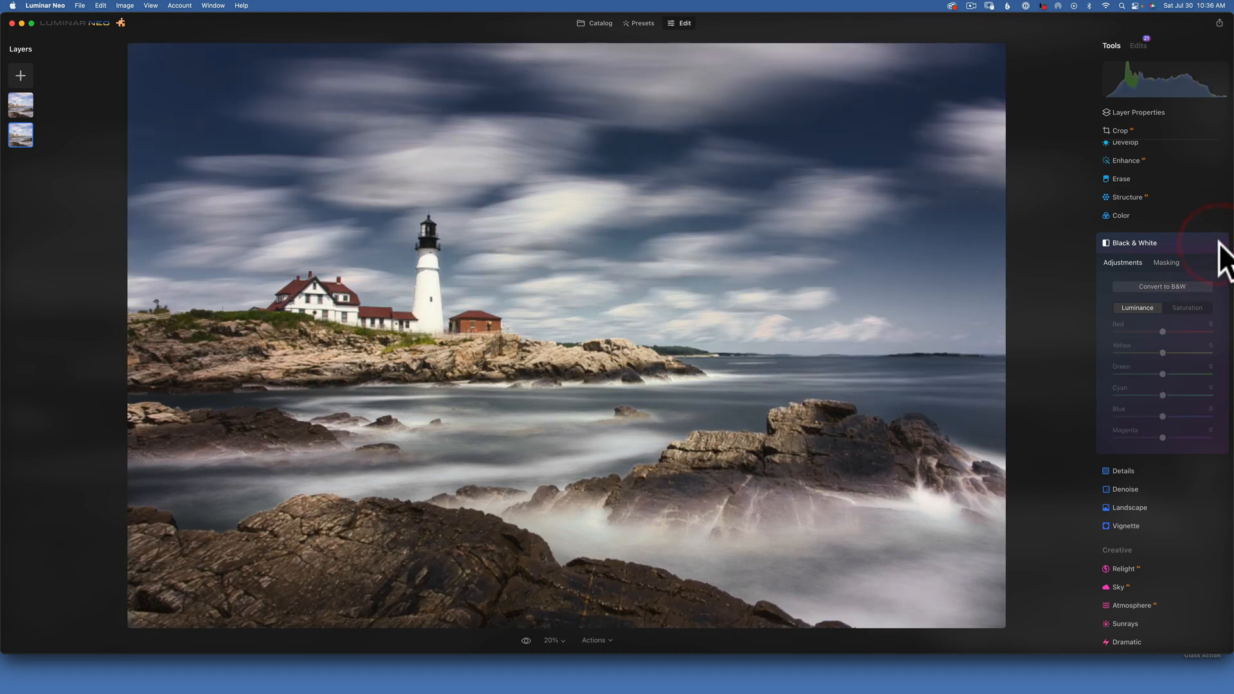